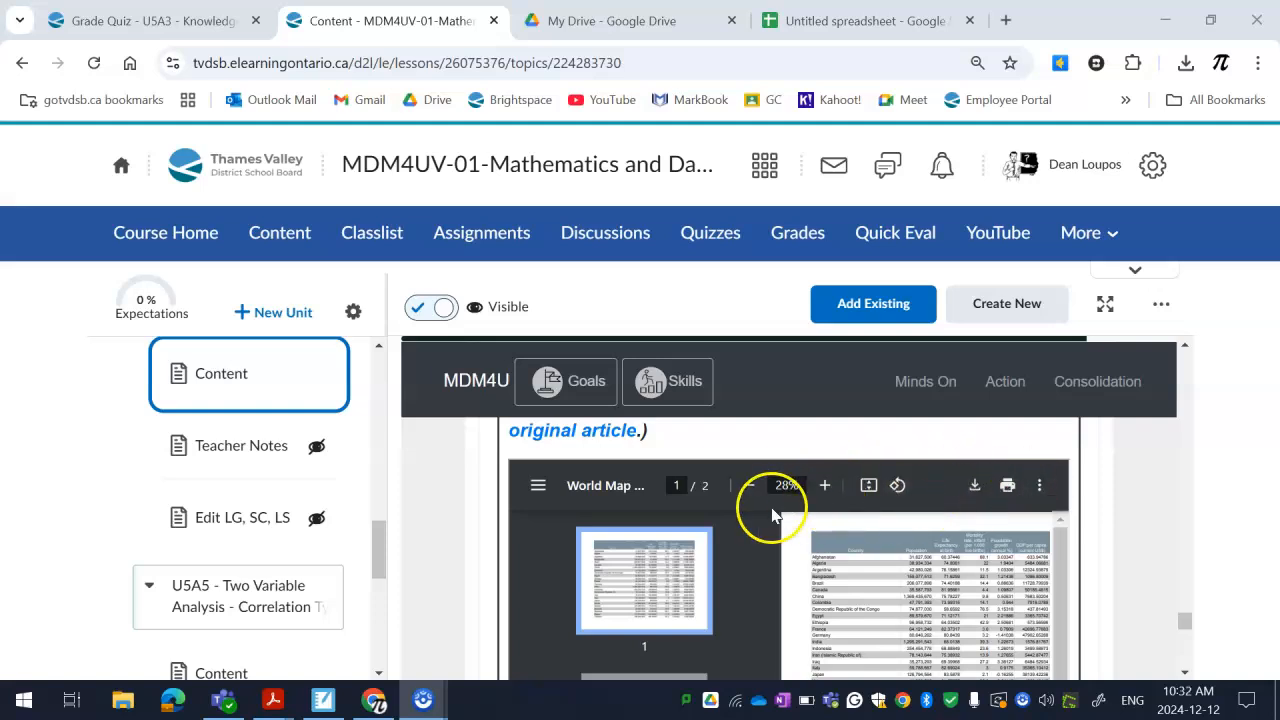
Show the lesson page in full screen and fit the embedded World Map Statistics PDF to the viewer's width
scroll(797, 490, "down", 3)
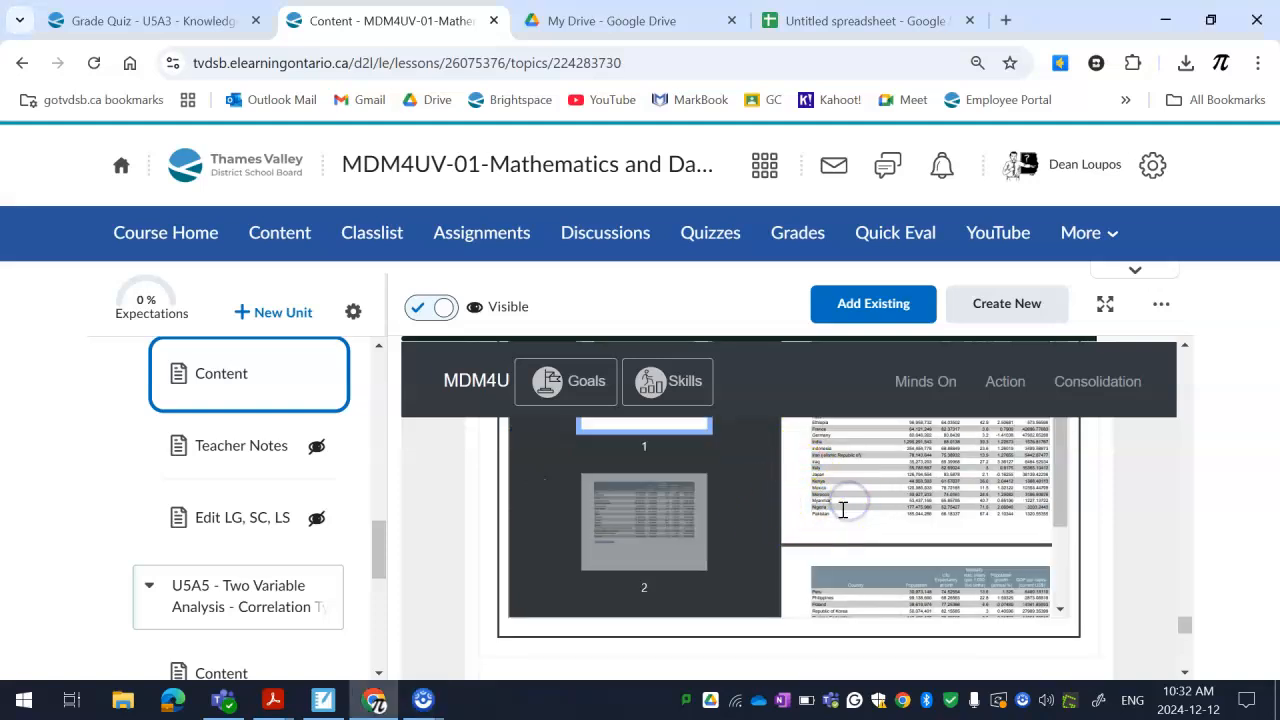
scroll(843, 508, "up", 1)
left_click(1105, 303)
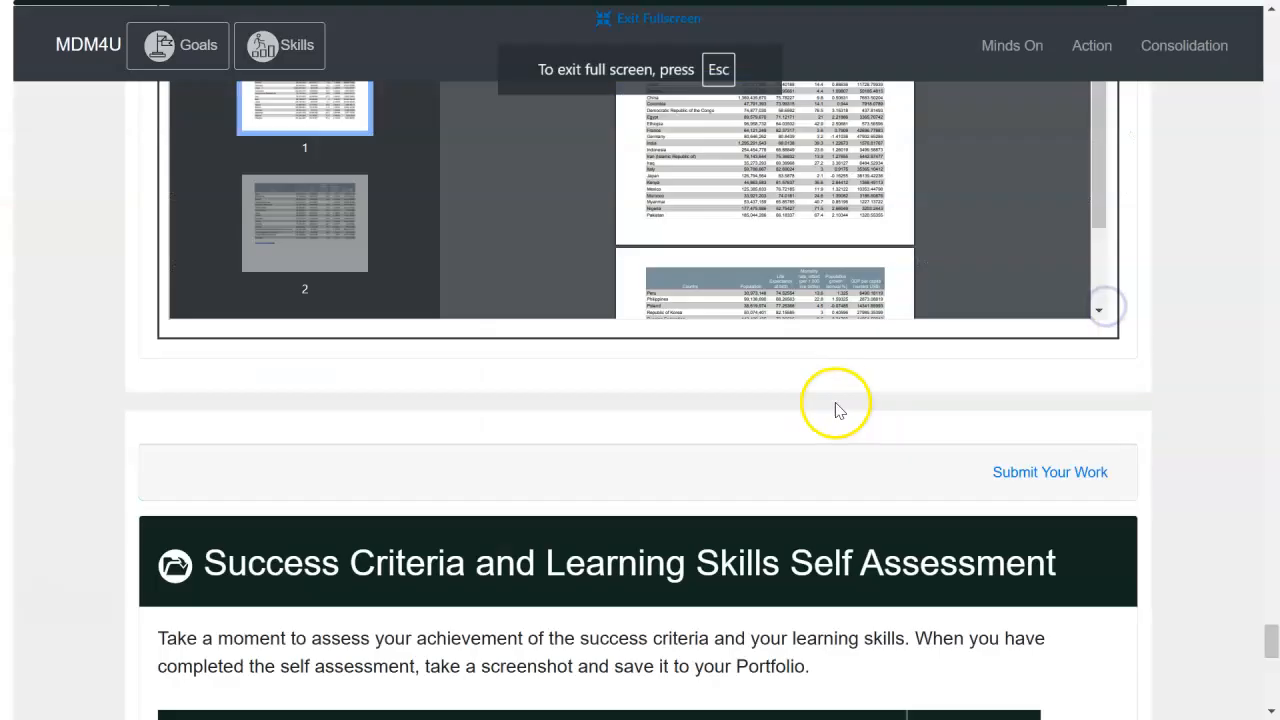
scroll(822, 403, "up", 4)
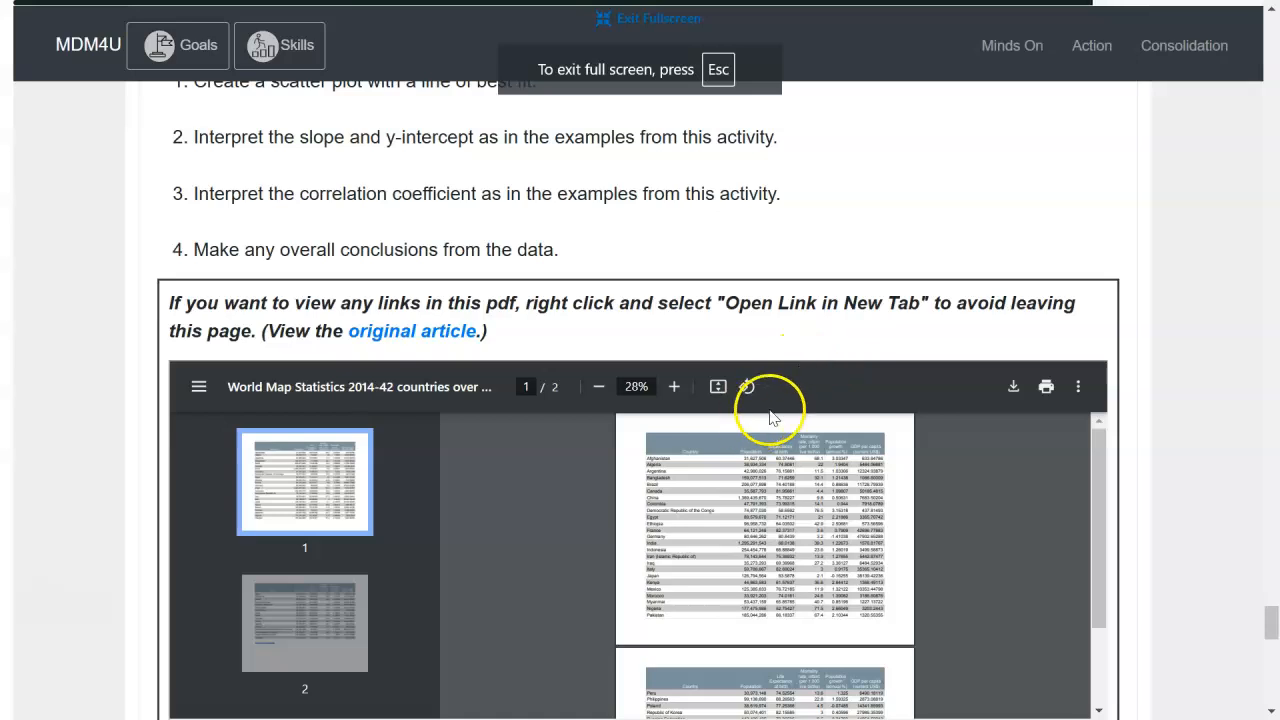
left_click(718, 390)
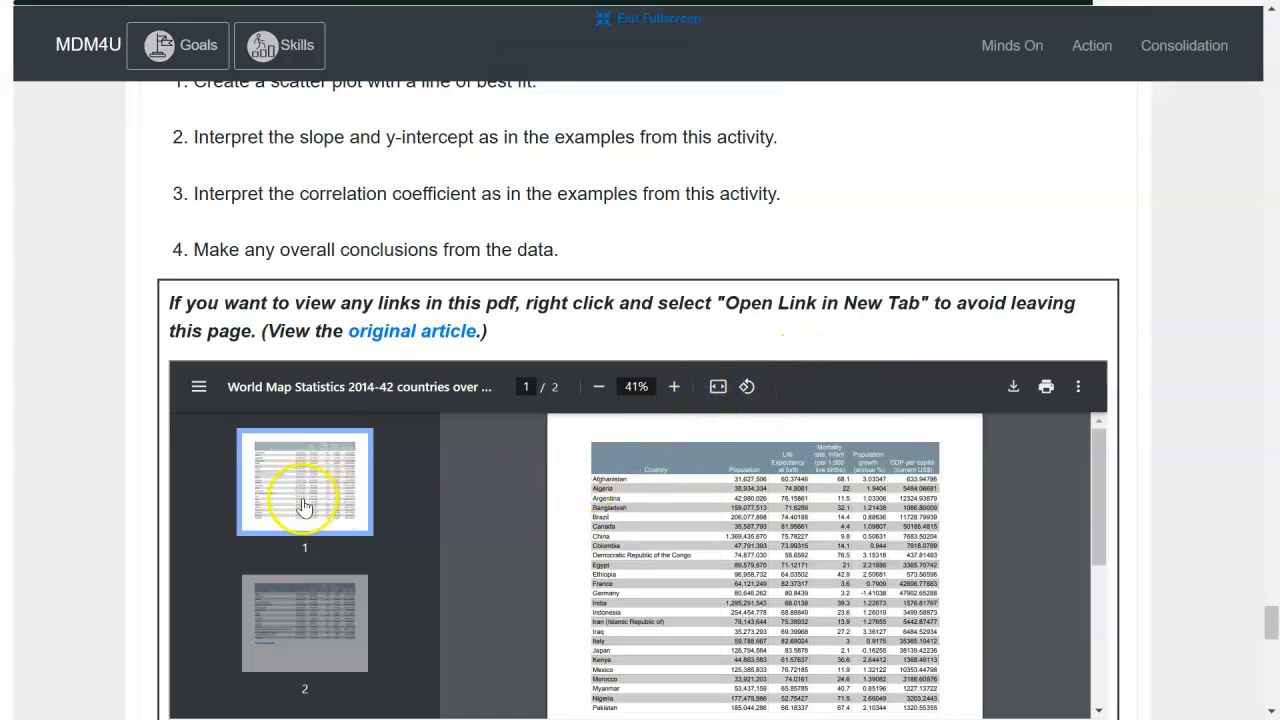
Select the entire country statistics table across both pages of the PDF and copy it
scroll(530, 470, "down", 2)
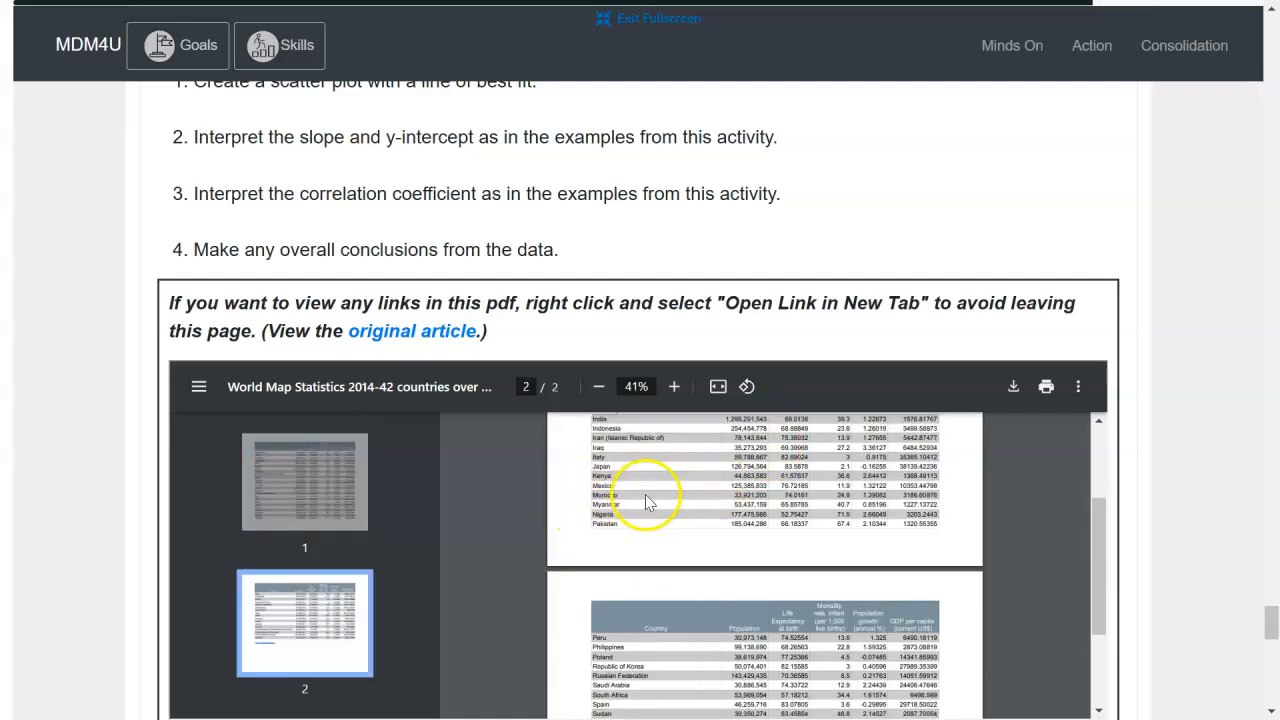
scroll(645, 502, "up", 3)
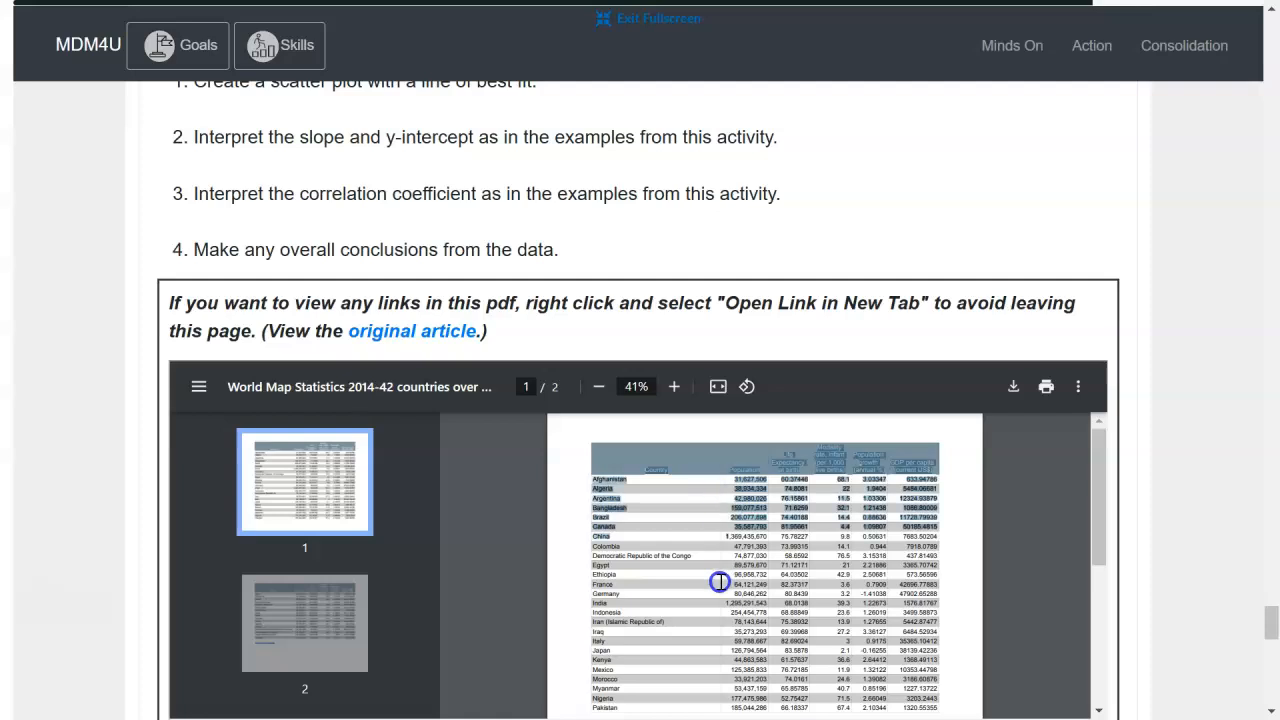
scroll(710, 585, "down", 5)
scroll(780, 585, "down", 1)
left_click_drag(908, 576, 920, 570)
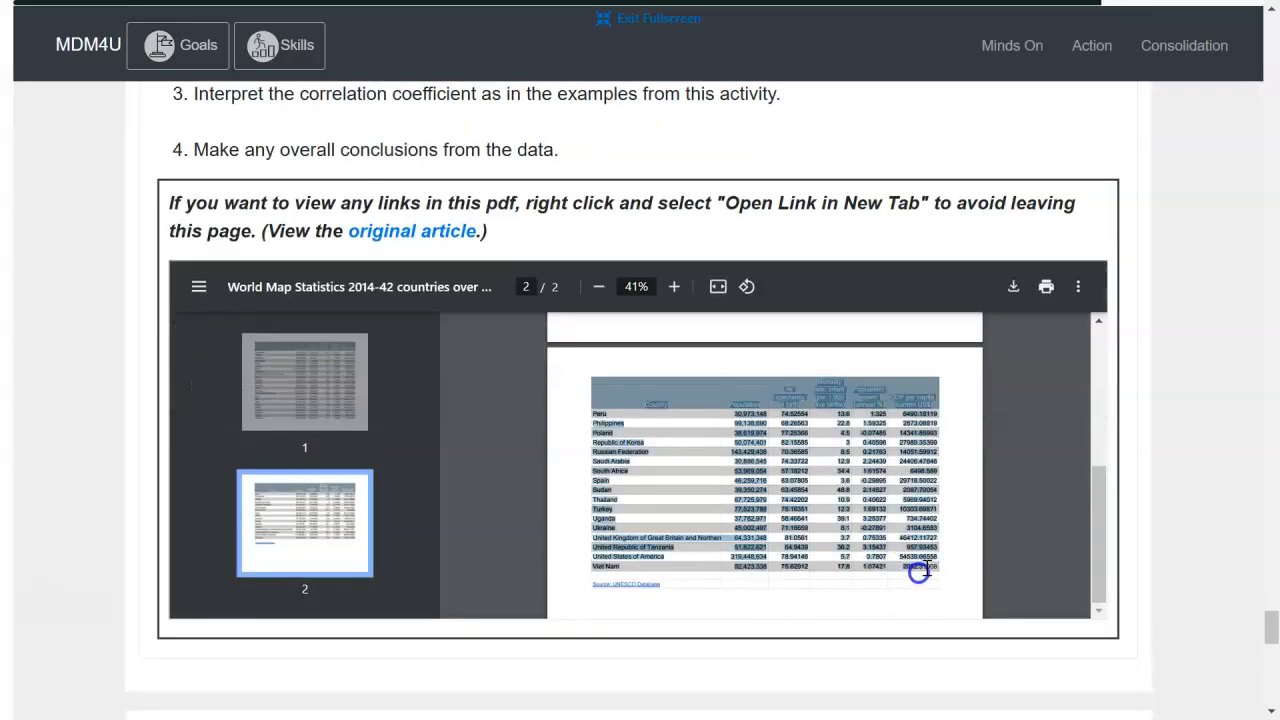
left_click(942, 571)
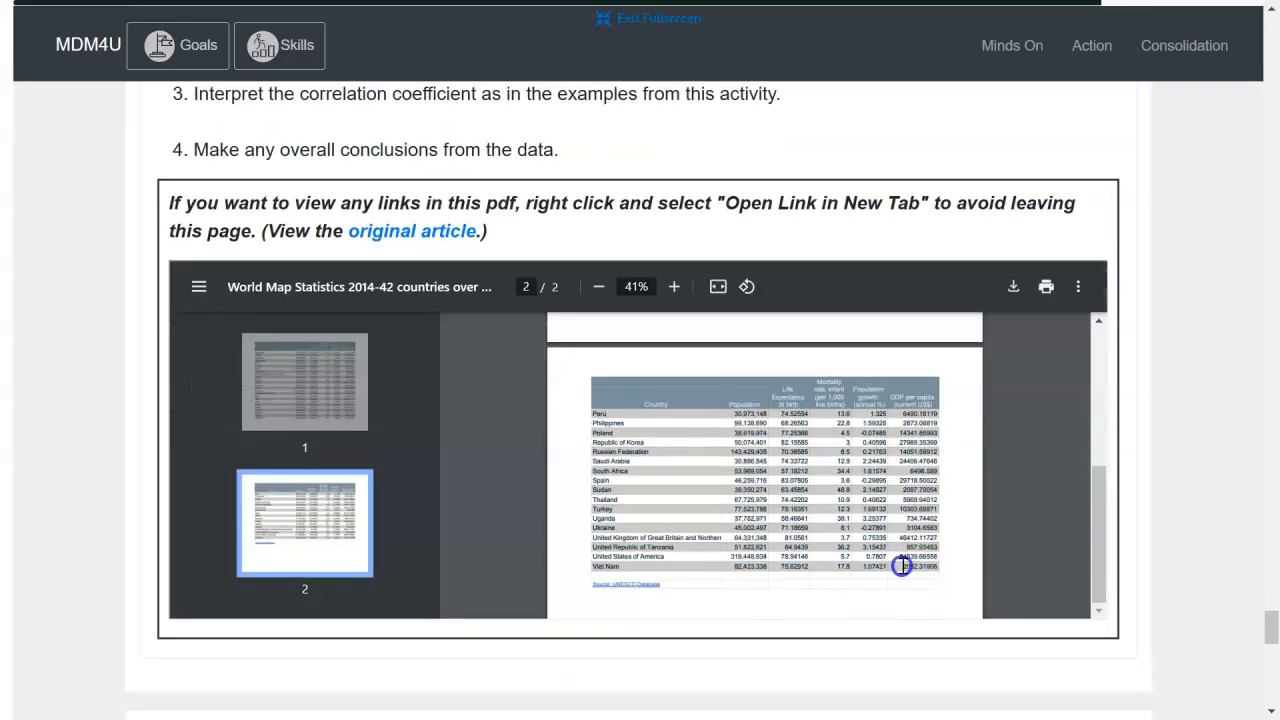
left_click(849, 578)
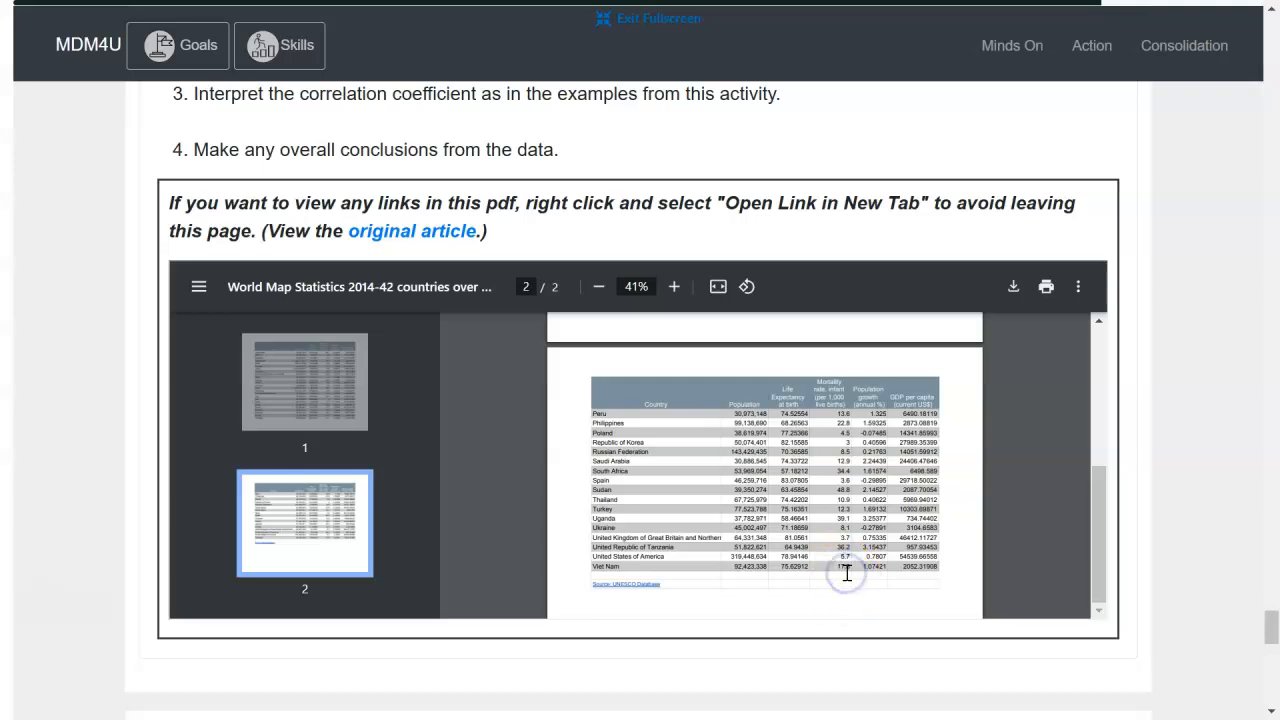
scroll(846, 571, "up", 2)
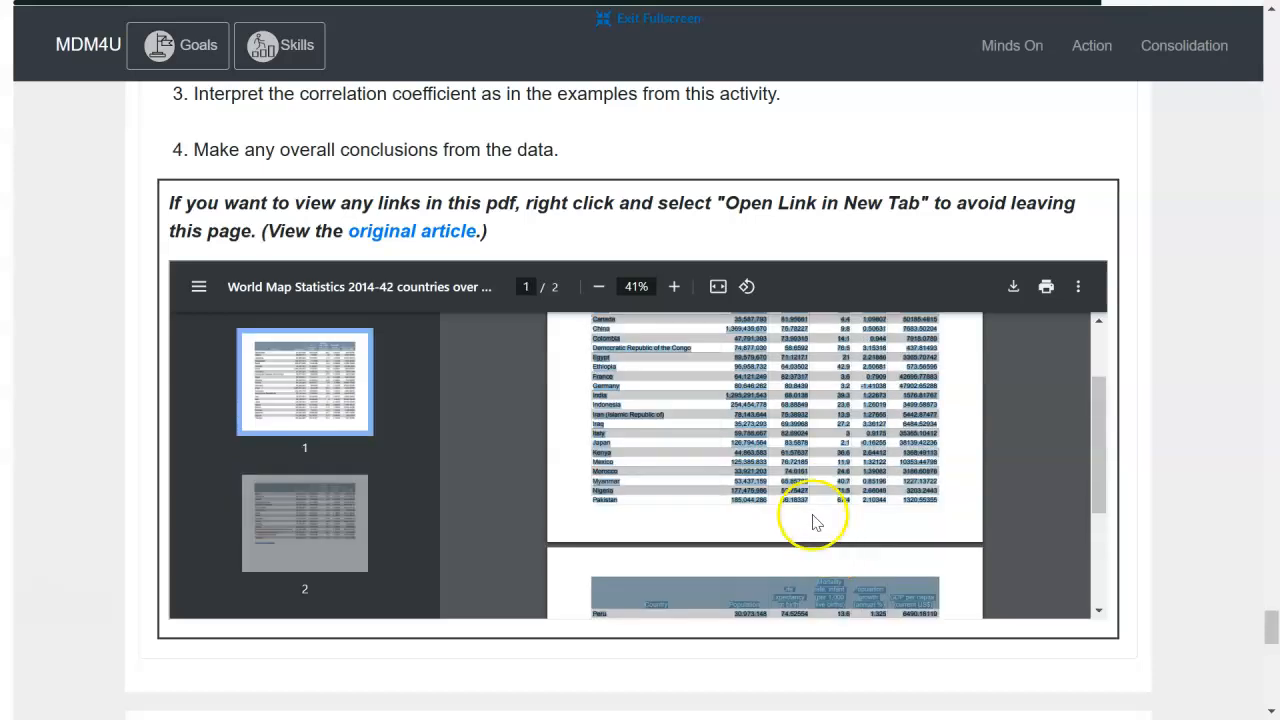
scroll(773, 455, "up", 2)
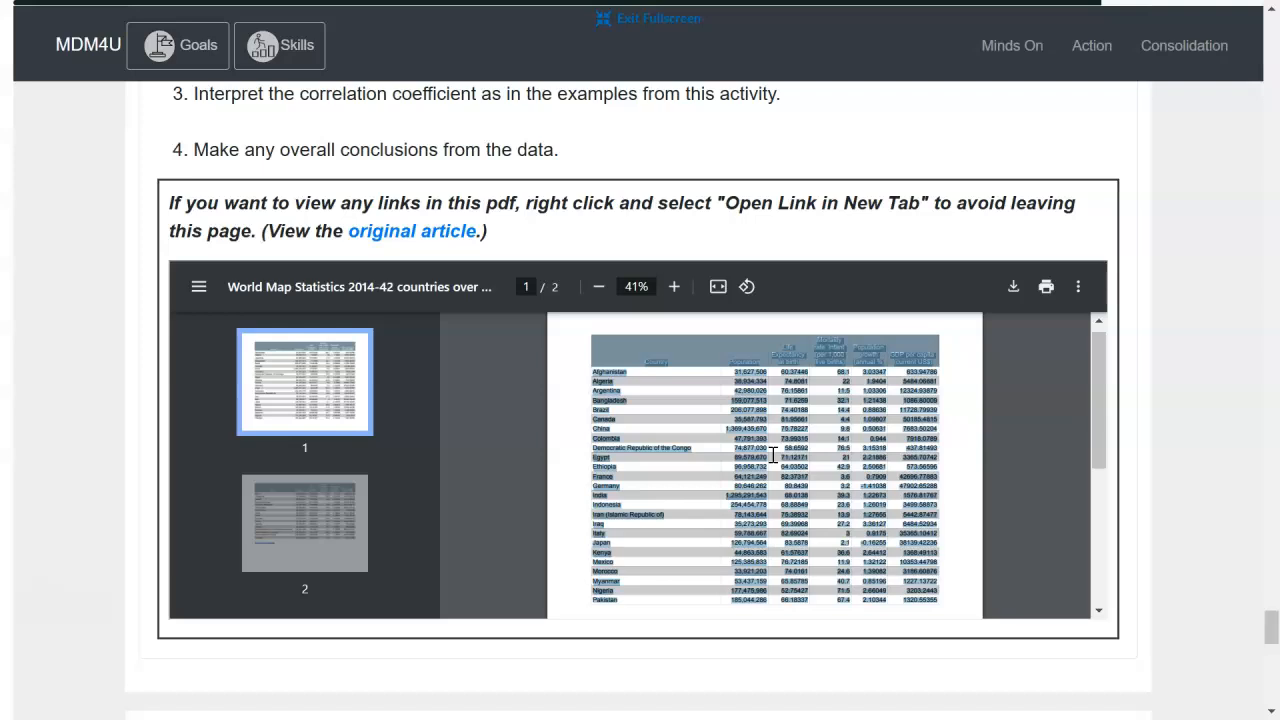
Leave full screen, switch to the untitled Google Sheets spreadsheet and add a new sheet
left_click(608, 18)
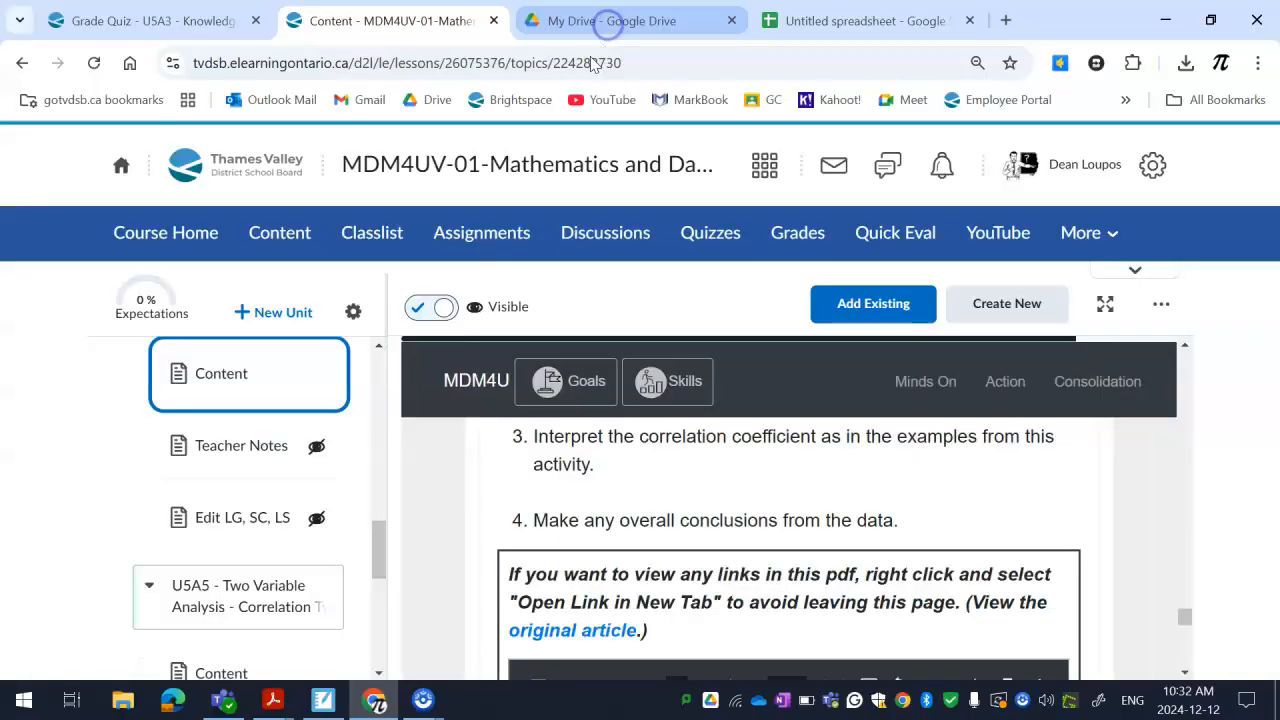
left_click(848, 20)
scroll(88, 272, "down", 1)
left_click(88, 266)
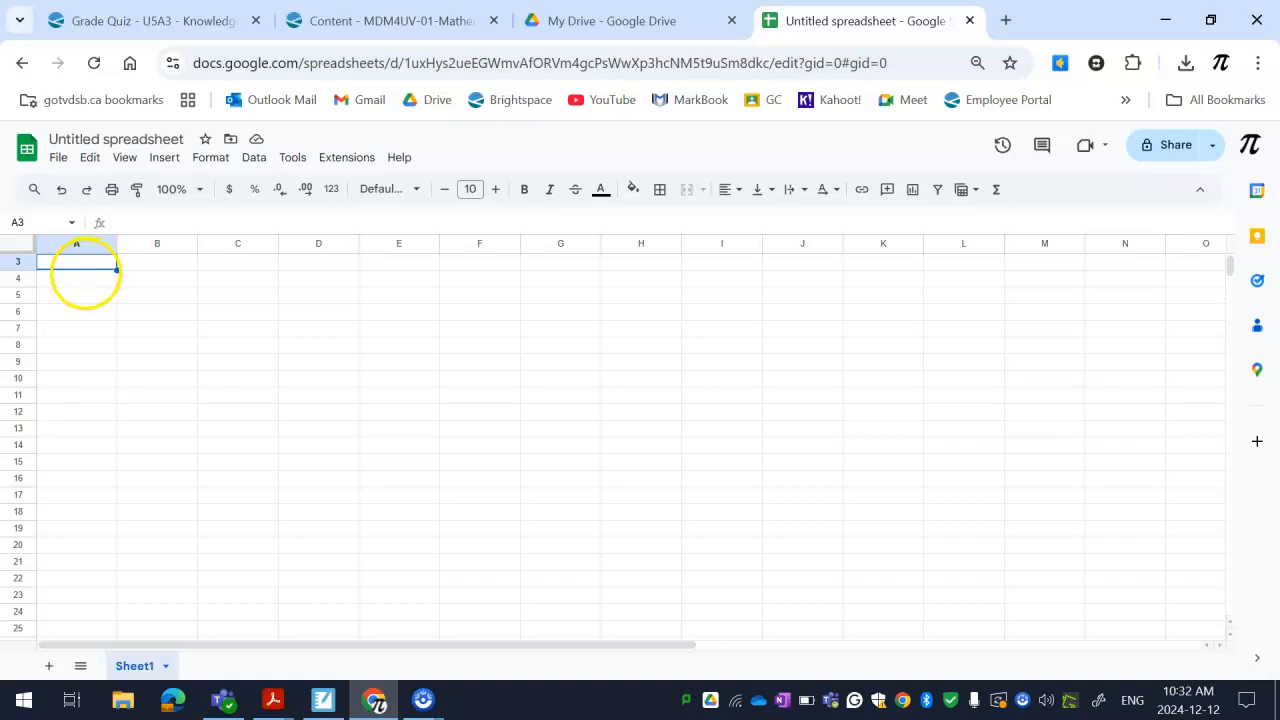
scroll(110, 285, "up", 1)
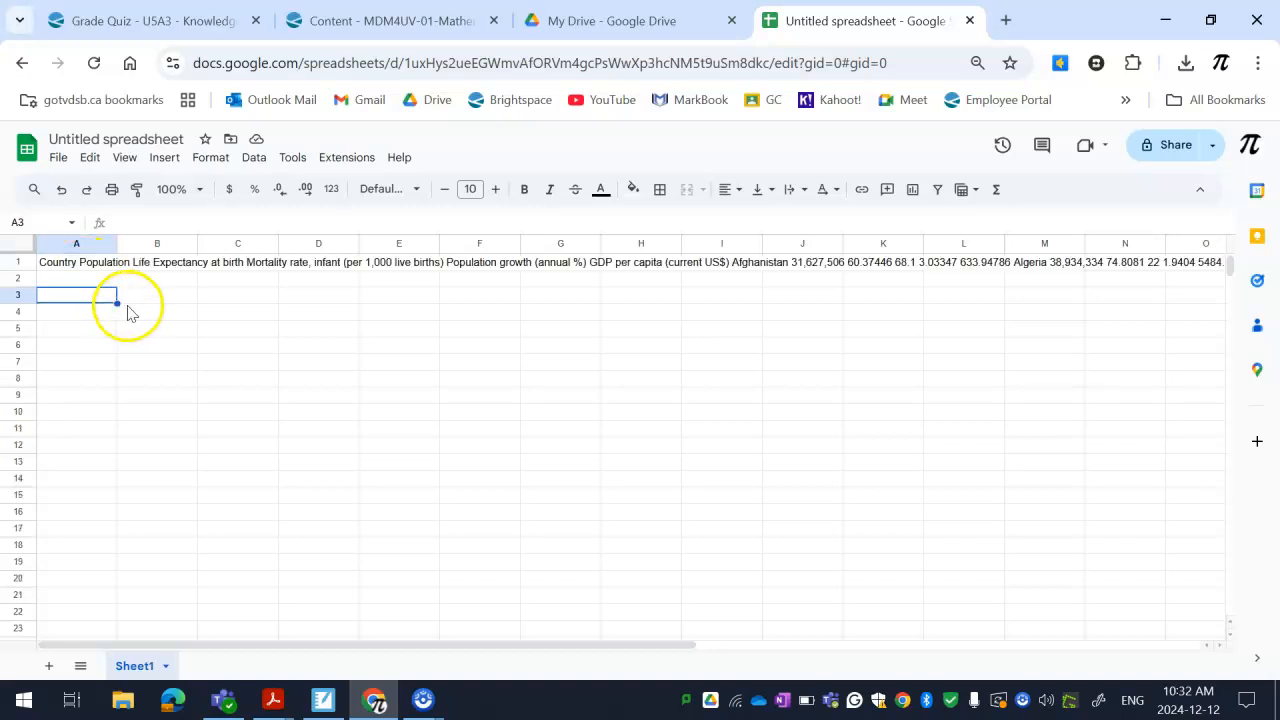
left_click(80, 264)
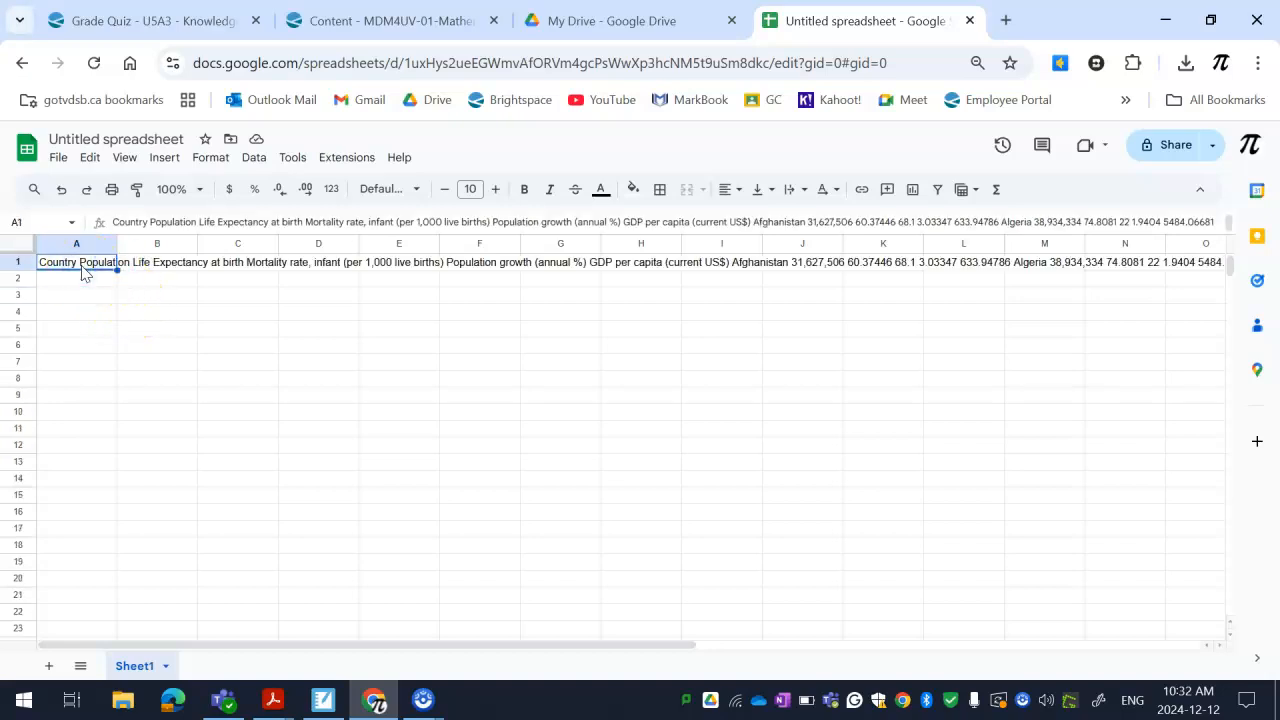
left_click(48, 665)
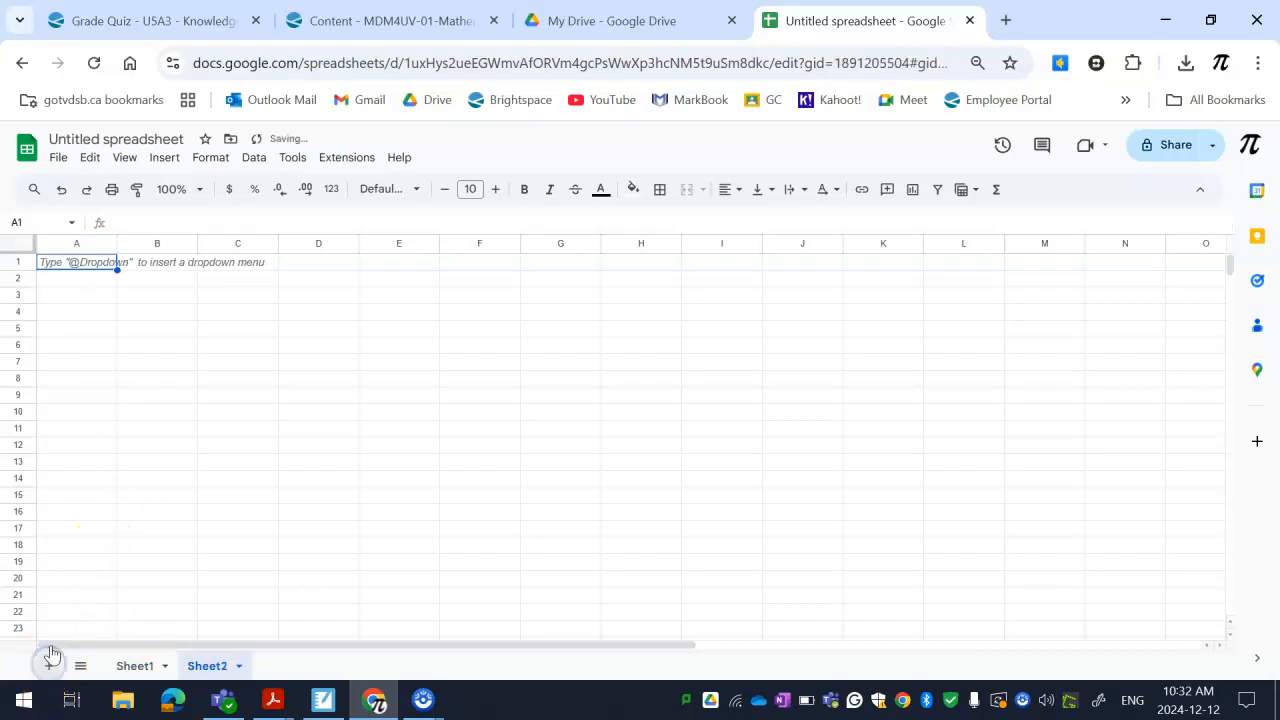
Try a normal paste of the copied table into cell A1 of the new sheet, and undo it
left_click(78, 265)
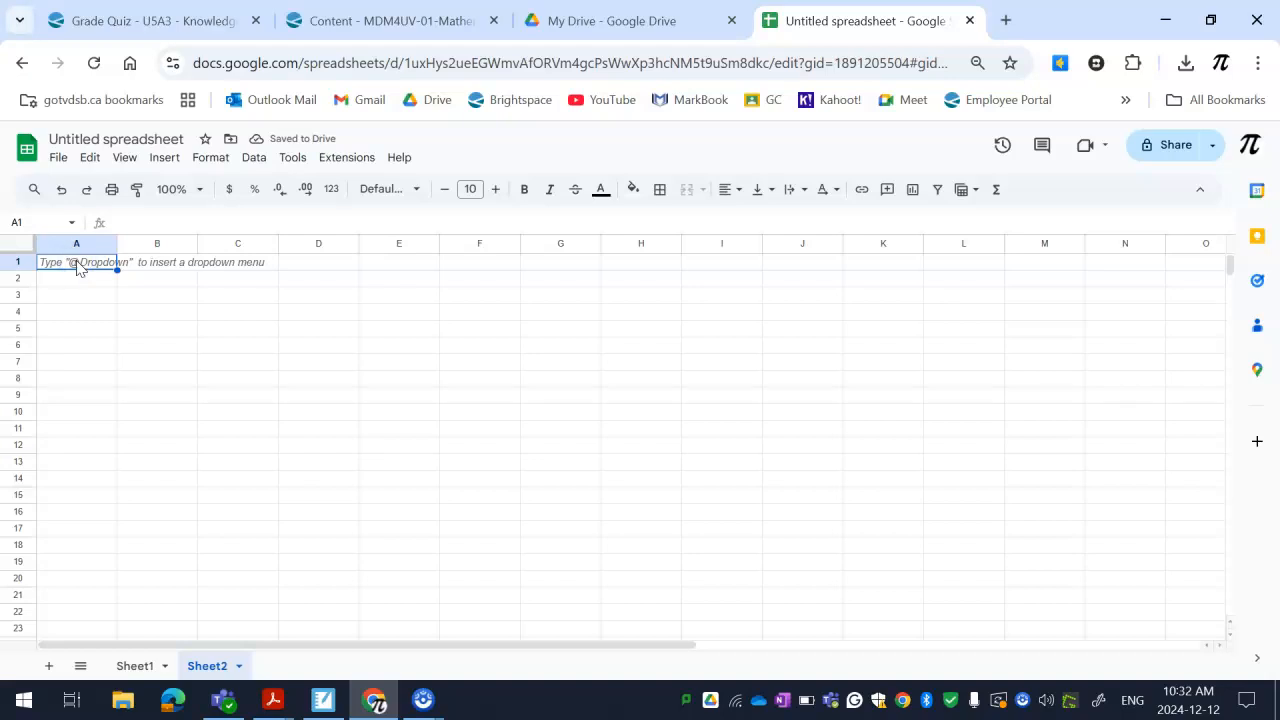
key("ctrl+v")
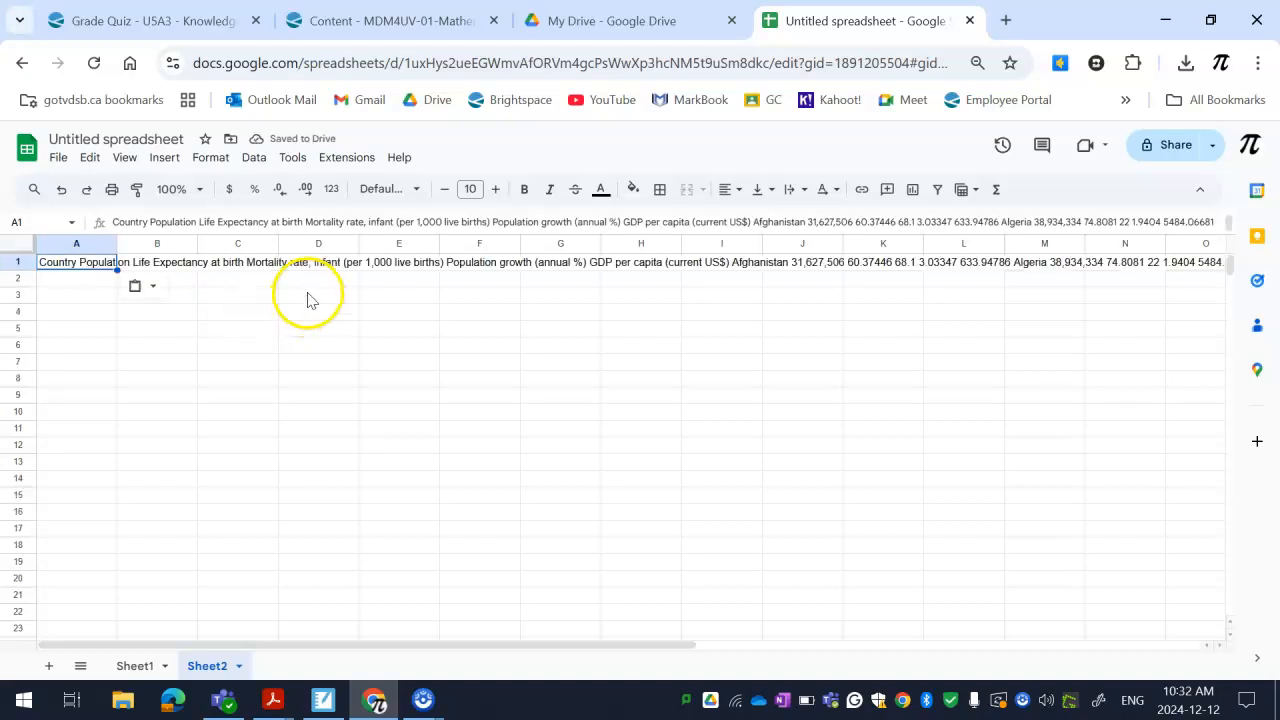
left_click(62, 191)
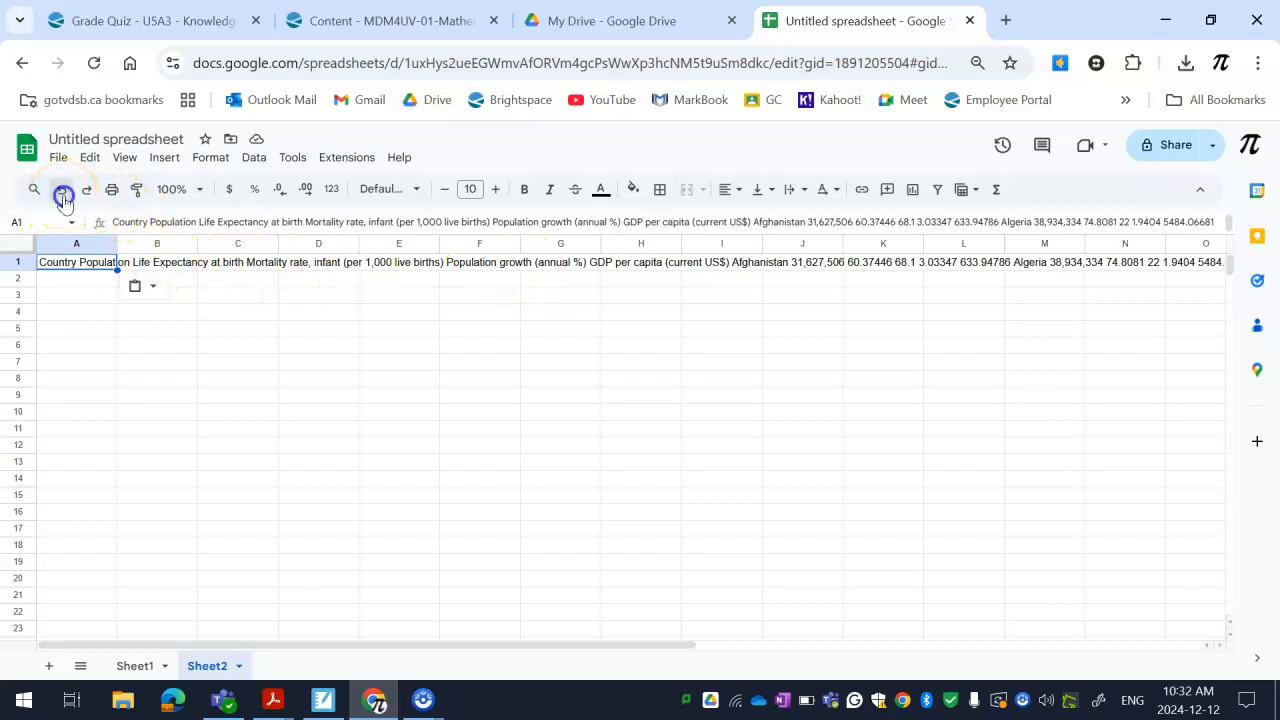
Paste the copied table into cell A1 of Sheet2 as values only
right_click(80, 264)
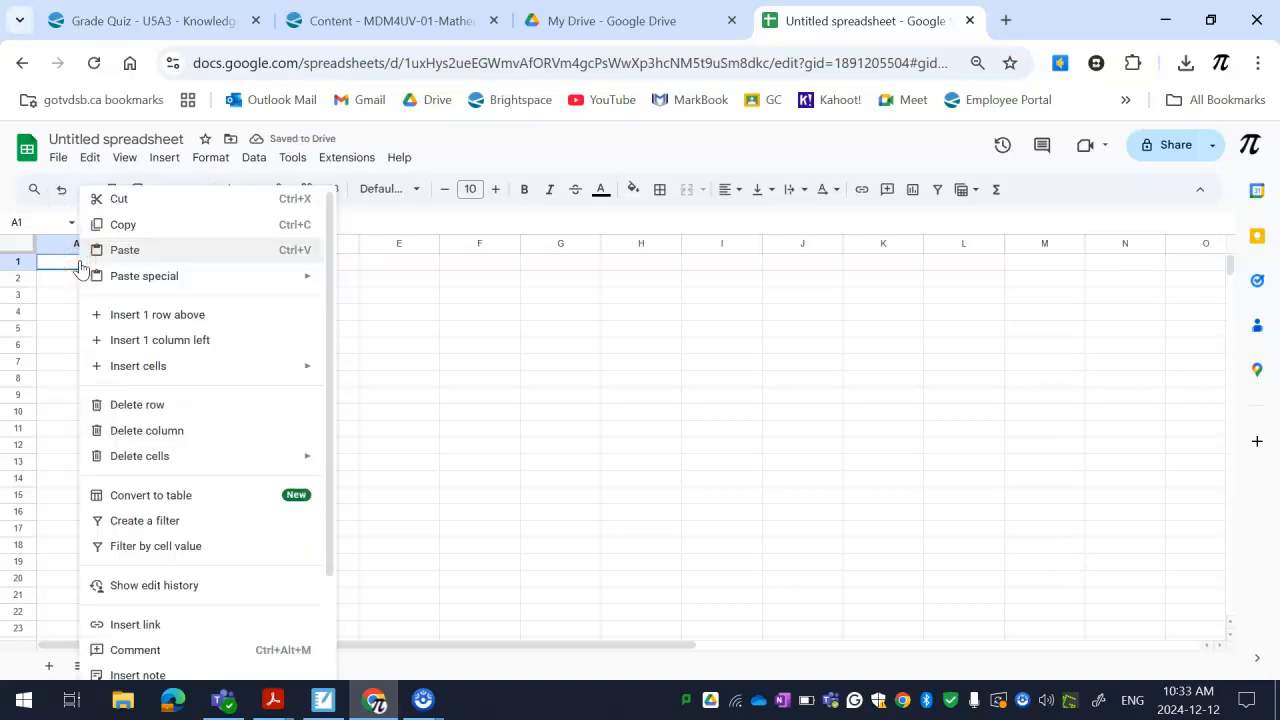
mouse_move(120, 283)
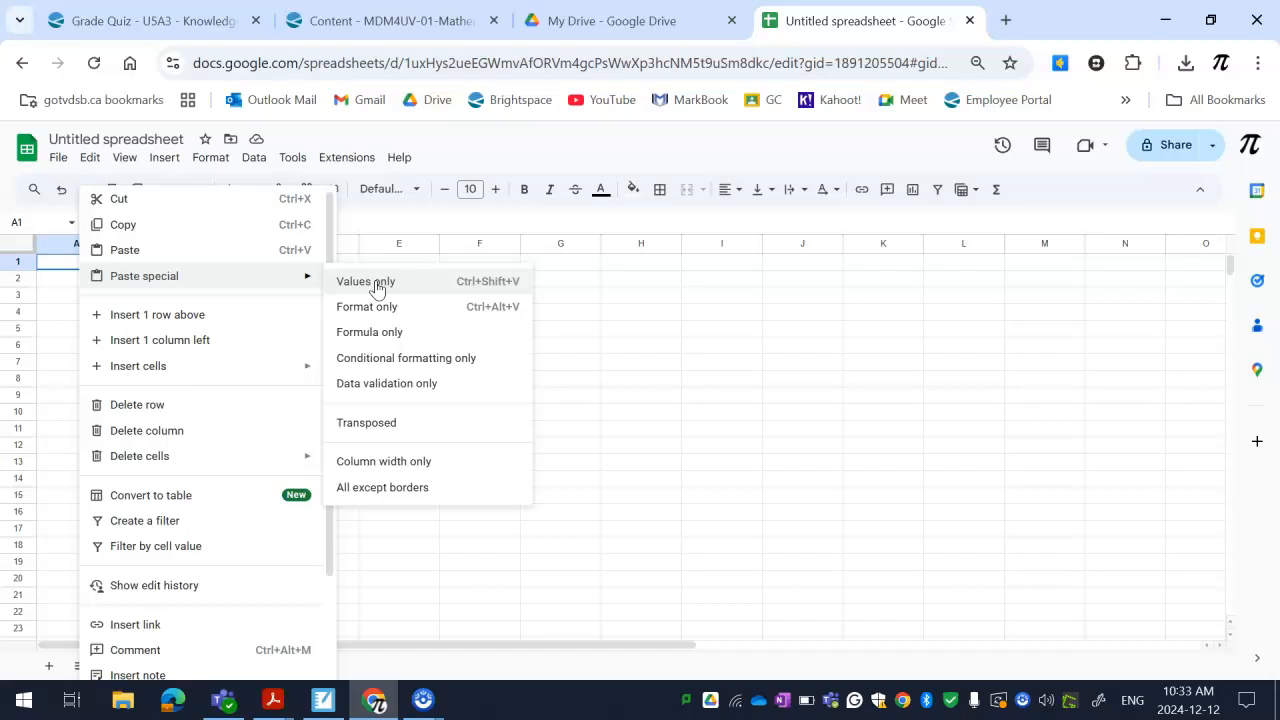
left_click(376, 288)
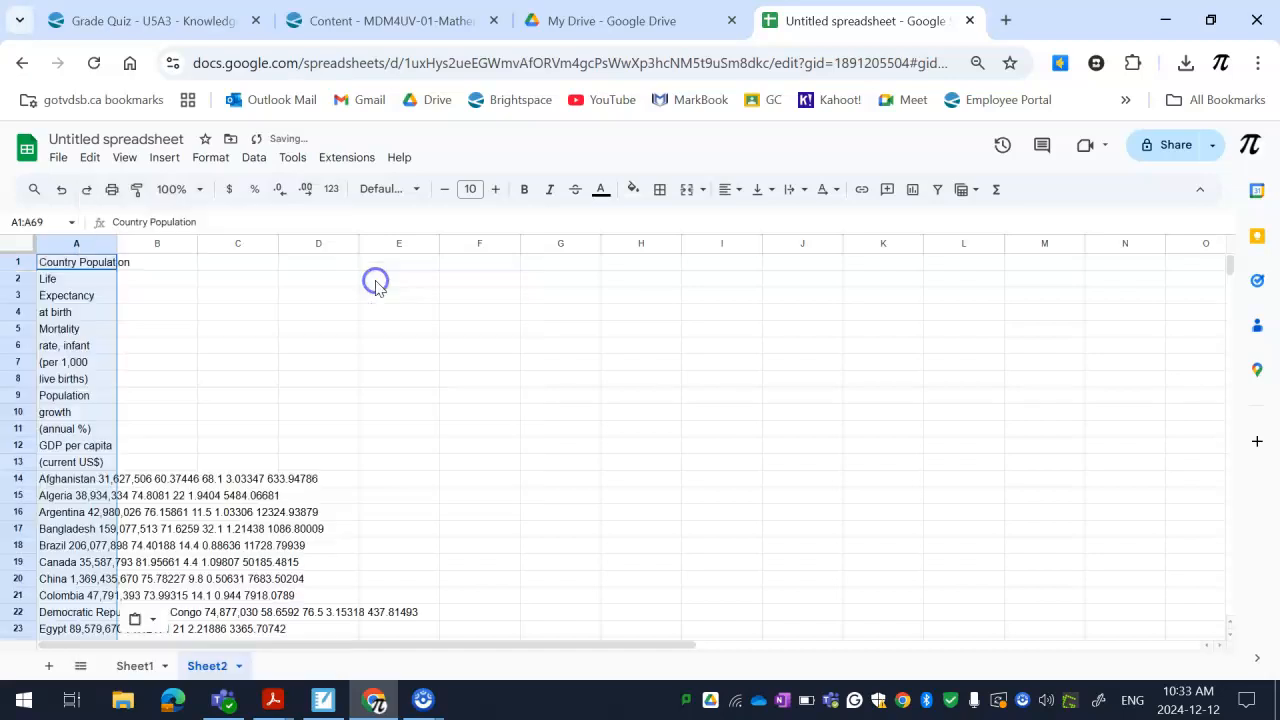
scroll(375, 286, "down", 3)
scroll(323, 371, "up", 3)
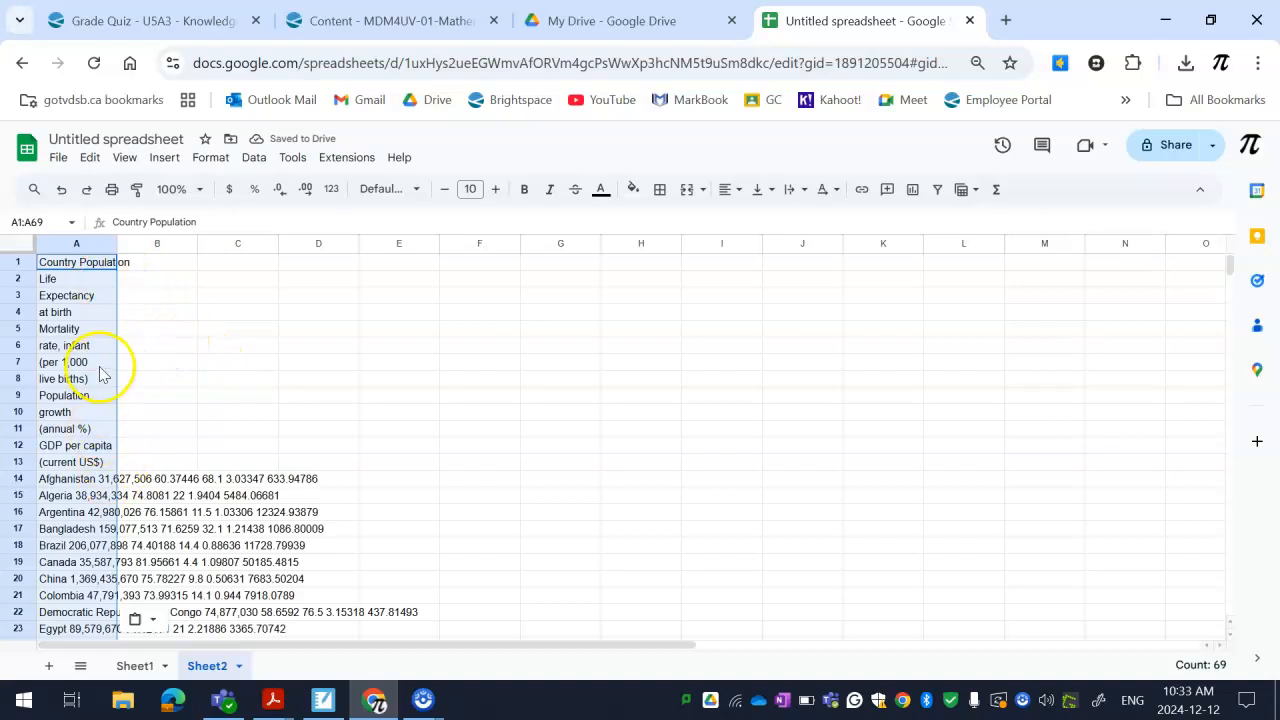
Enter the column headings "Life expentency" in B1 and "Mortaility Rate" in C1, based on the header fragments in column A
left_click(66, 452)
left_click_drag(80, 468, 82, 272)
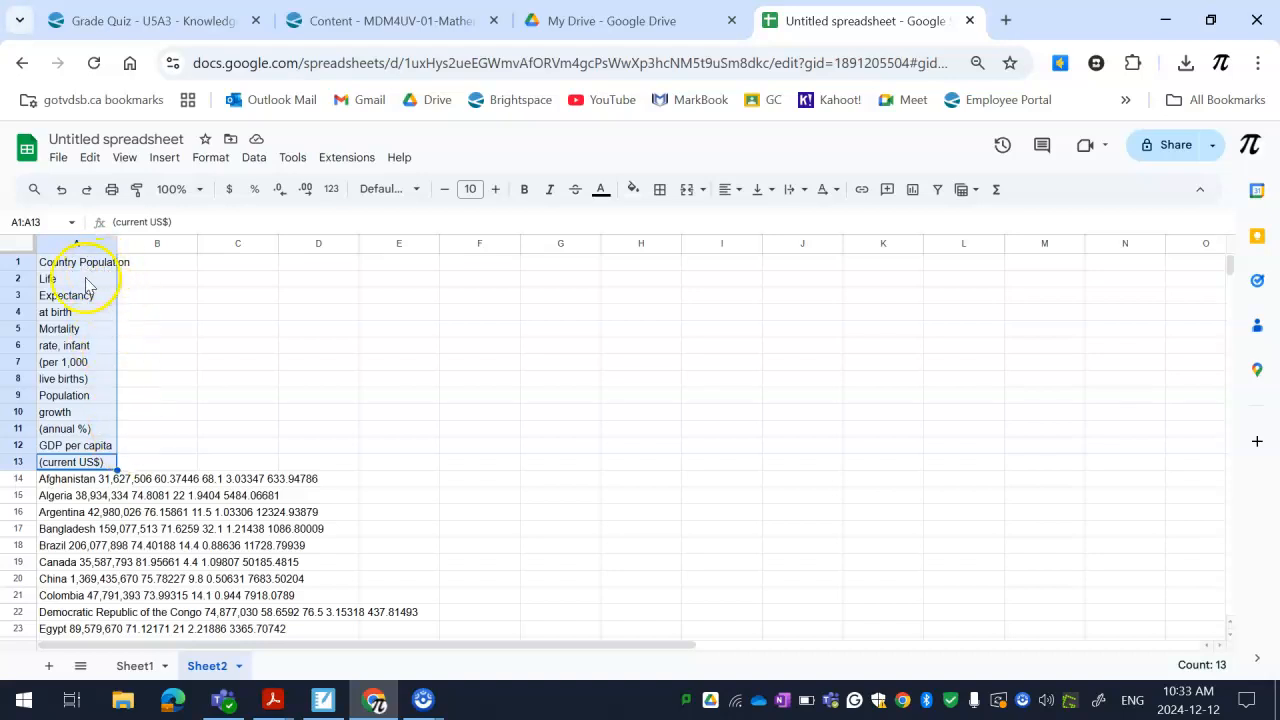
left_click(86, 281)
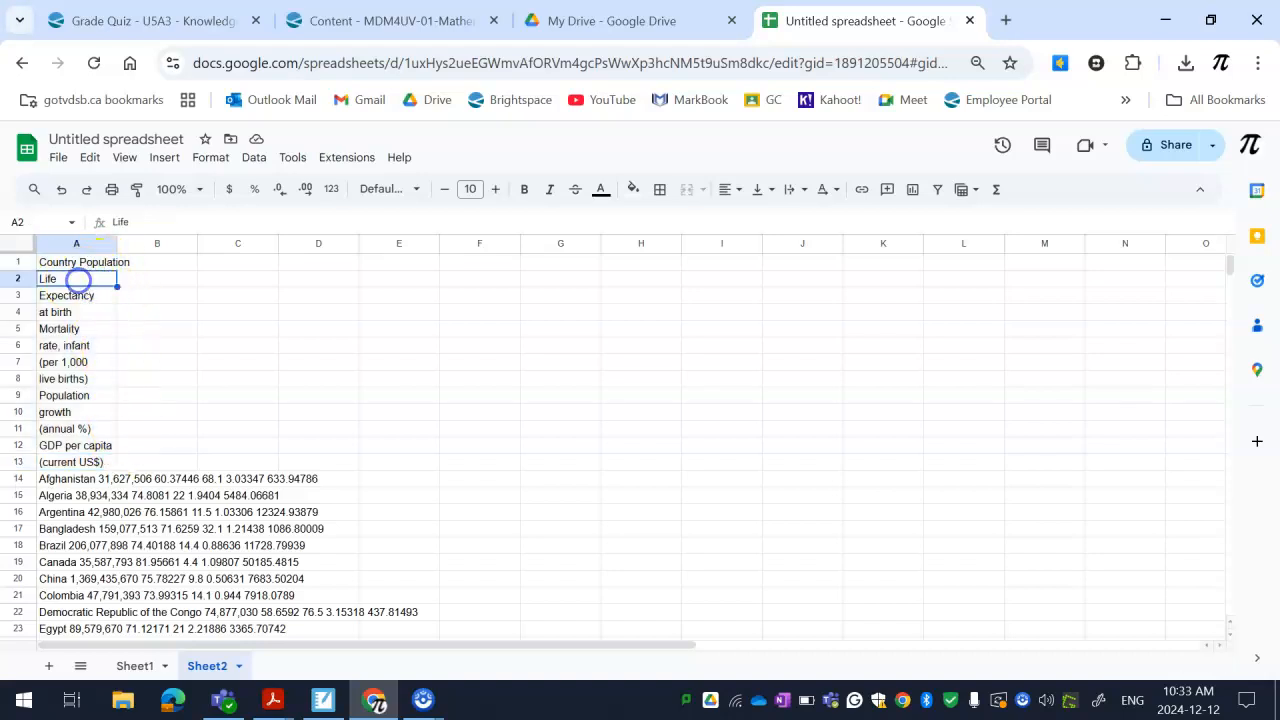
left_click(147, 262)
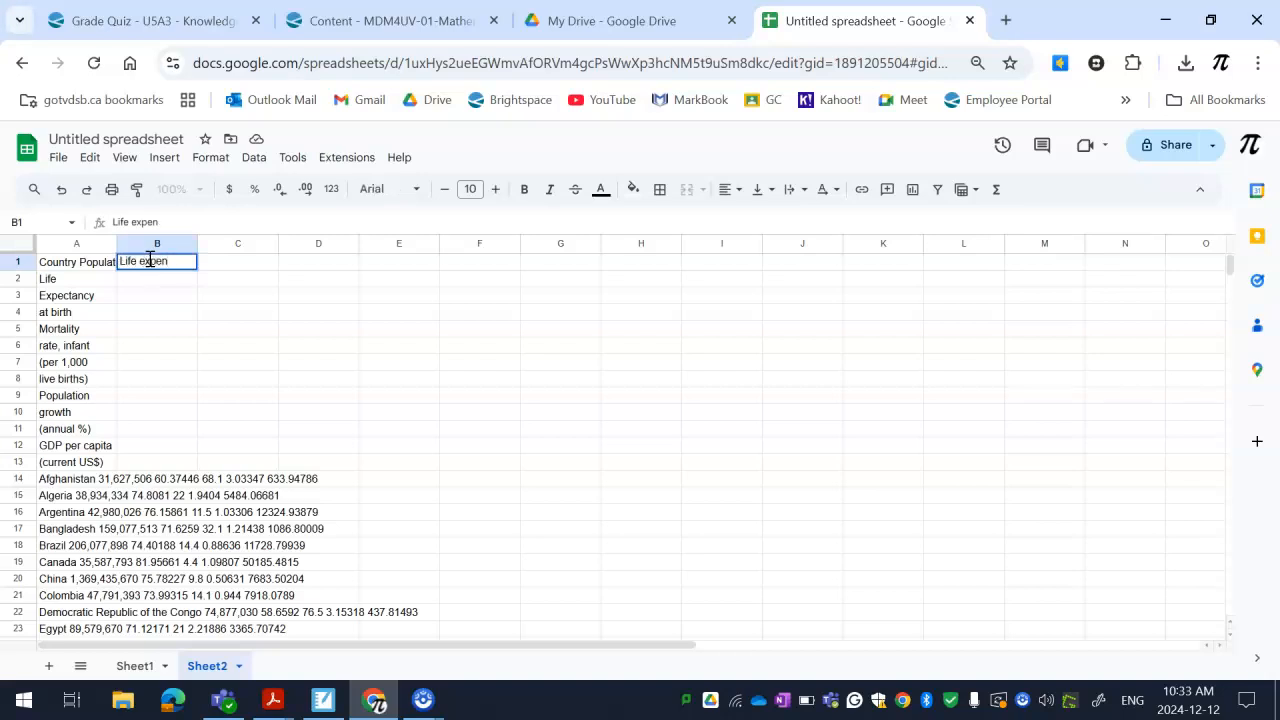
key("Tab")
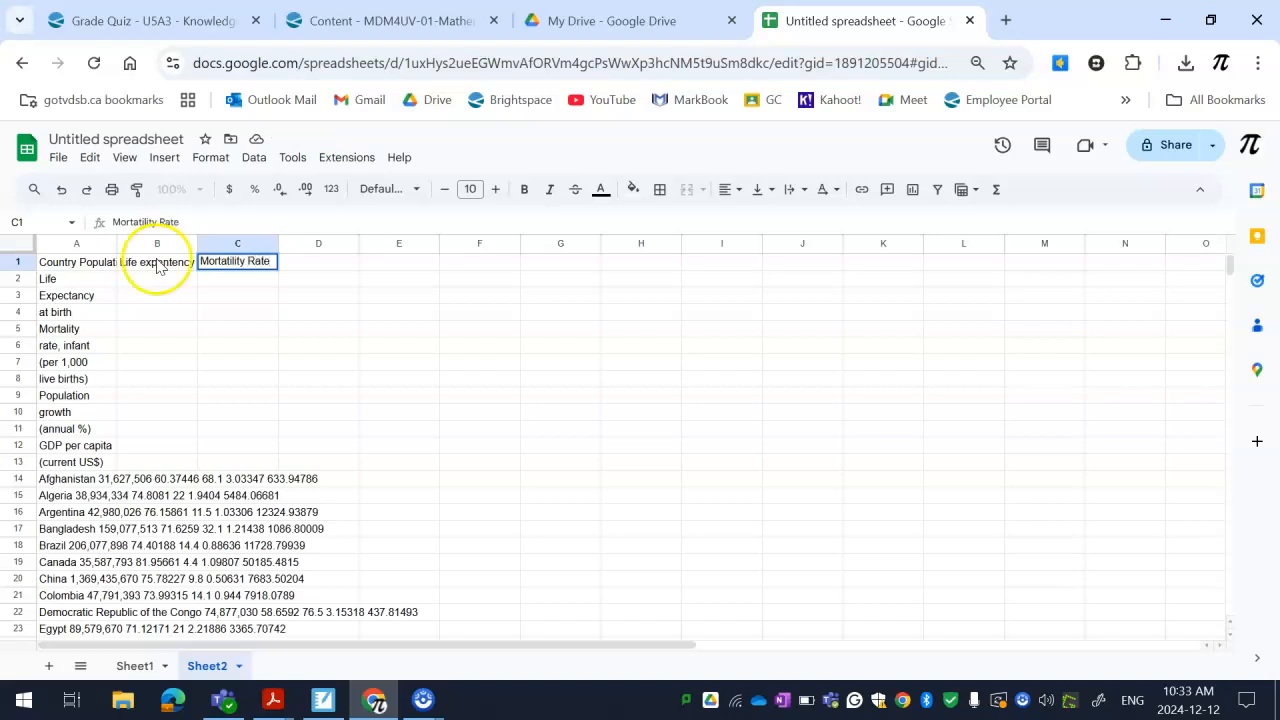
left_click(143, 223)
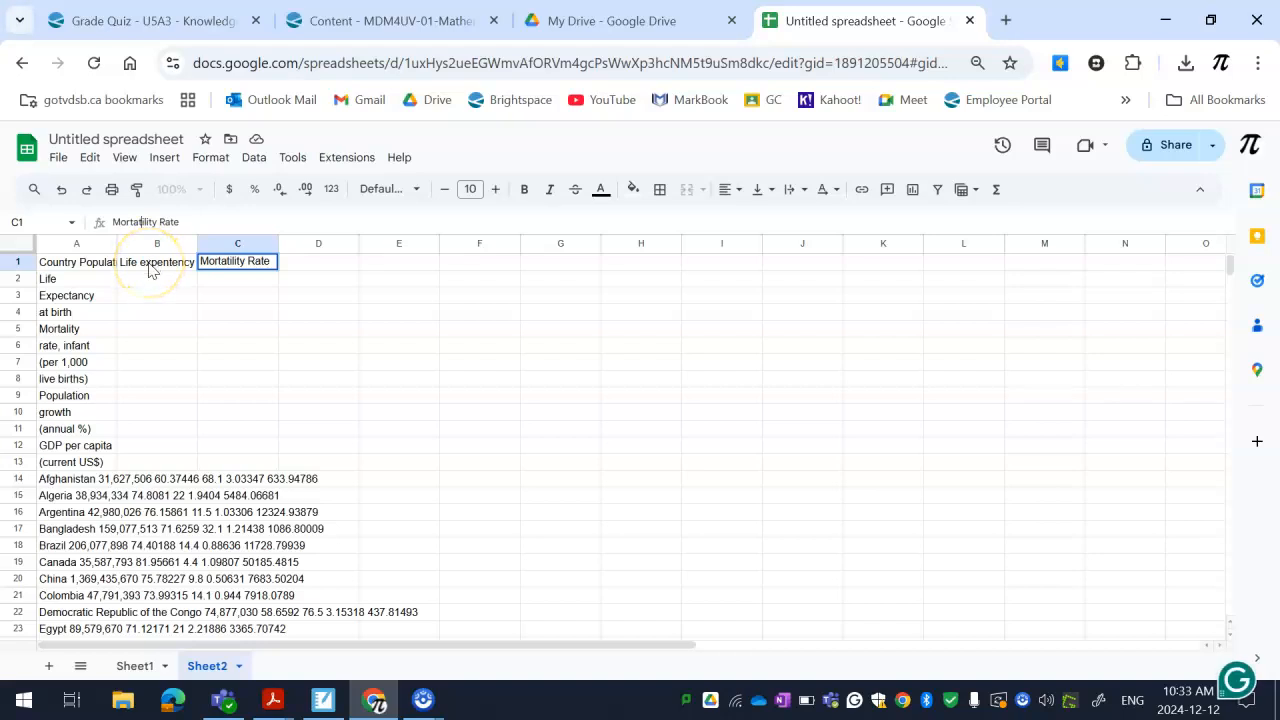
key("BackSpace")
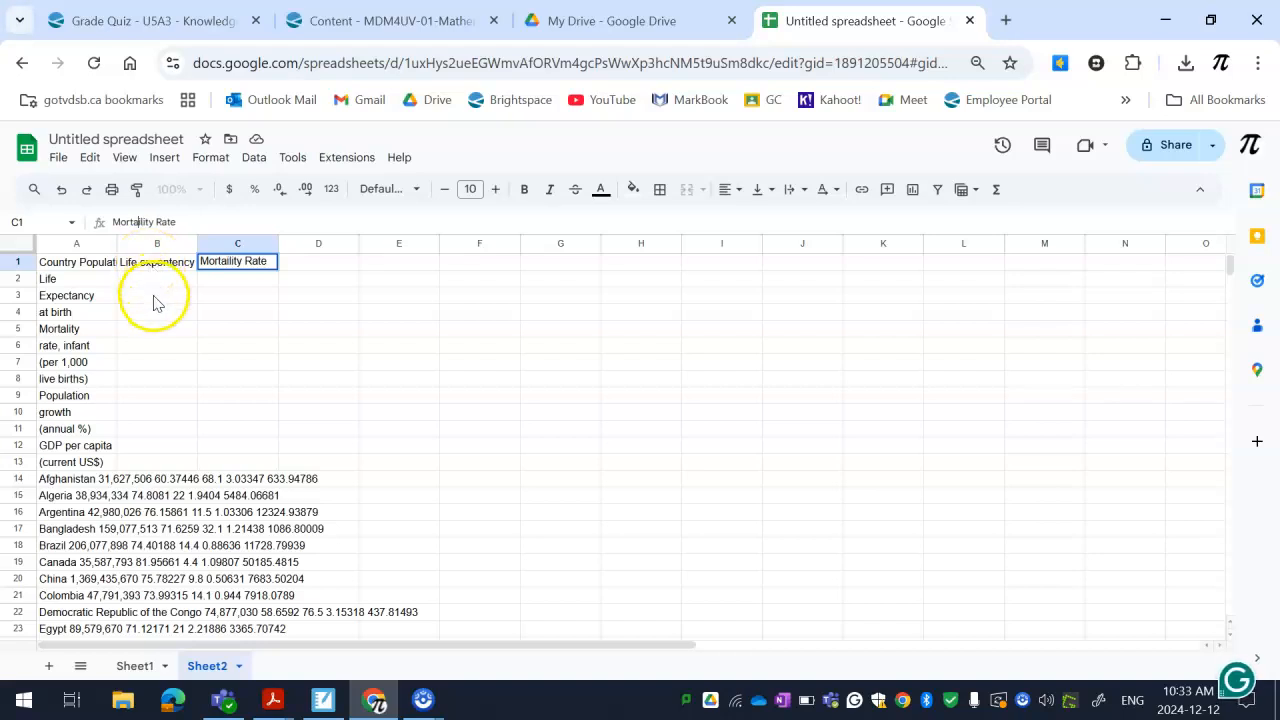
left_click(300, 264)
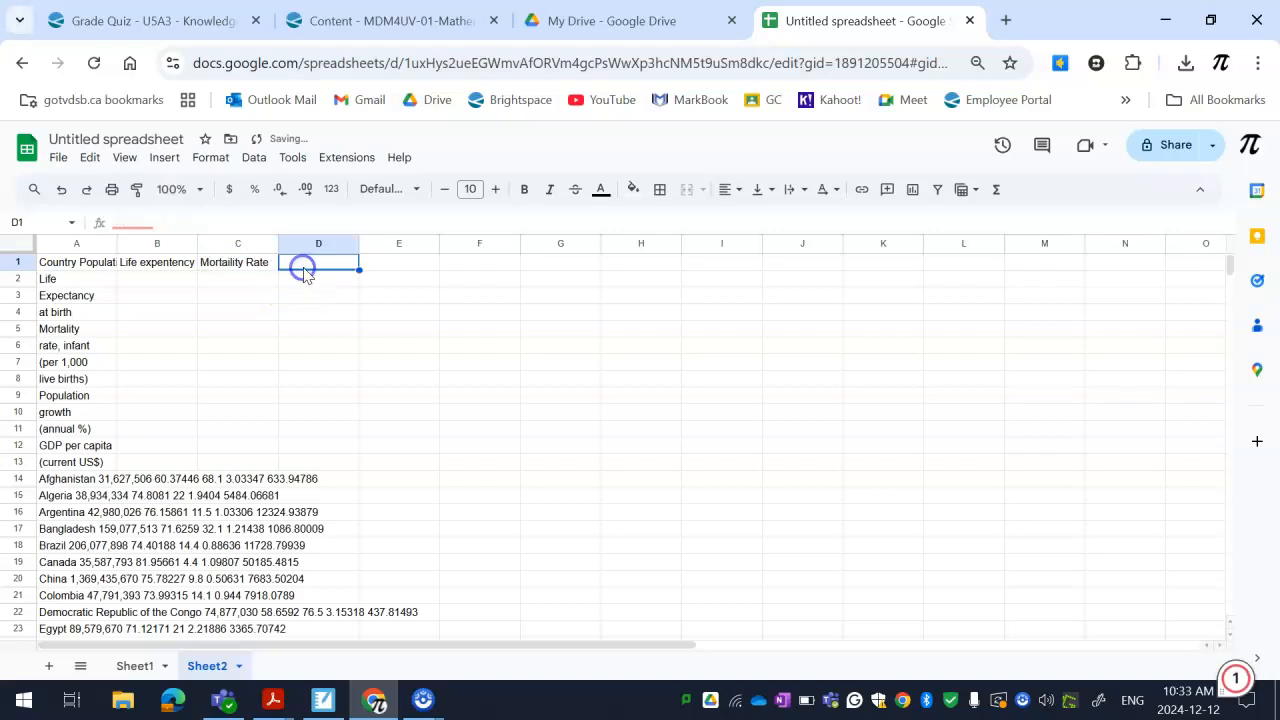
Correct the spelling of the heading in C1 to "Mortality Rate"
left_click(207, 263)
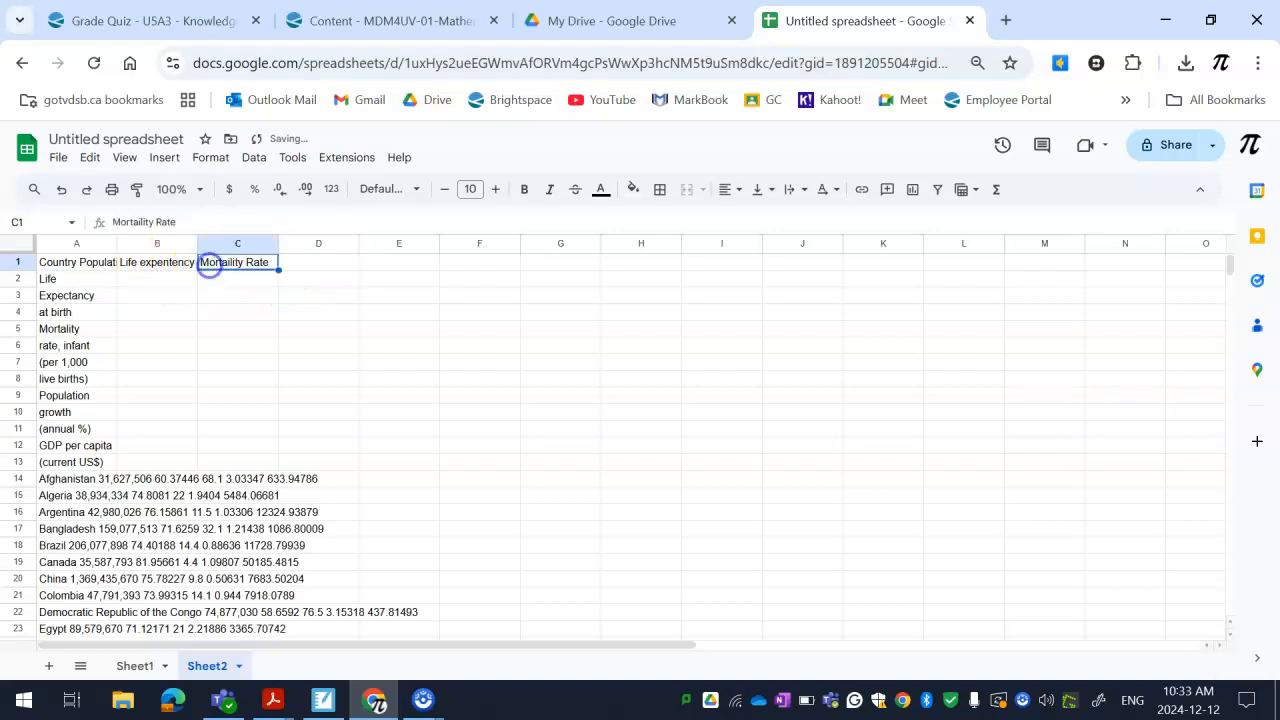
left_click(135, 221)
double_click(139, 222)
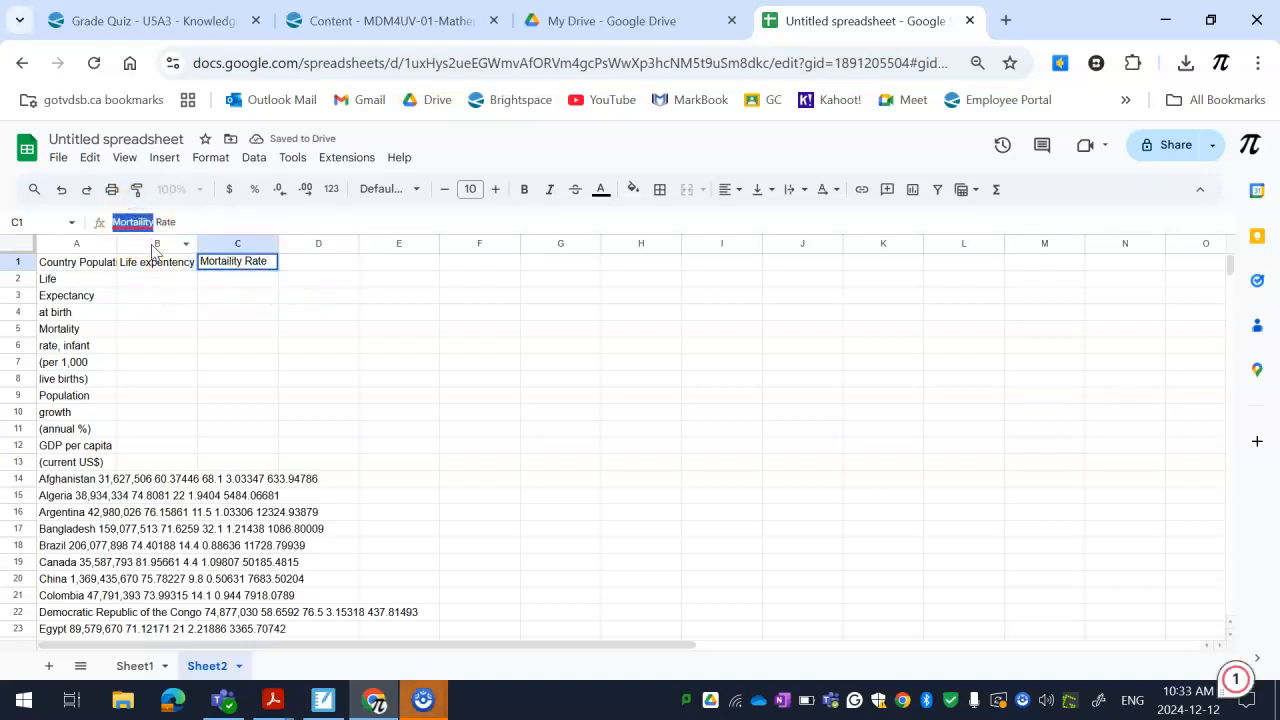
type("Mortality")
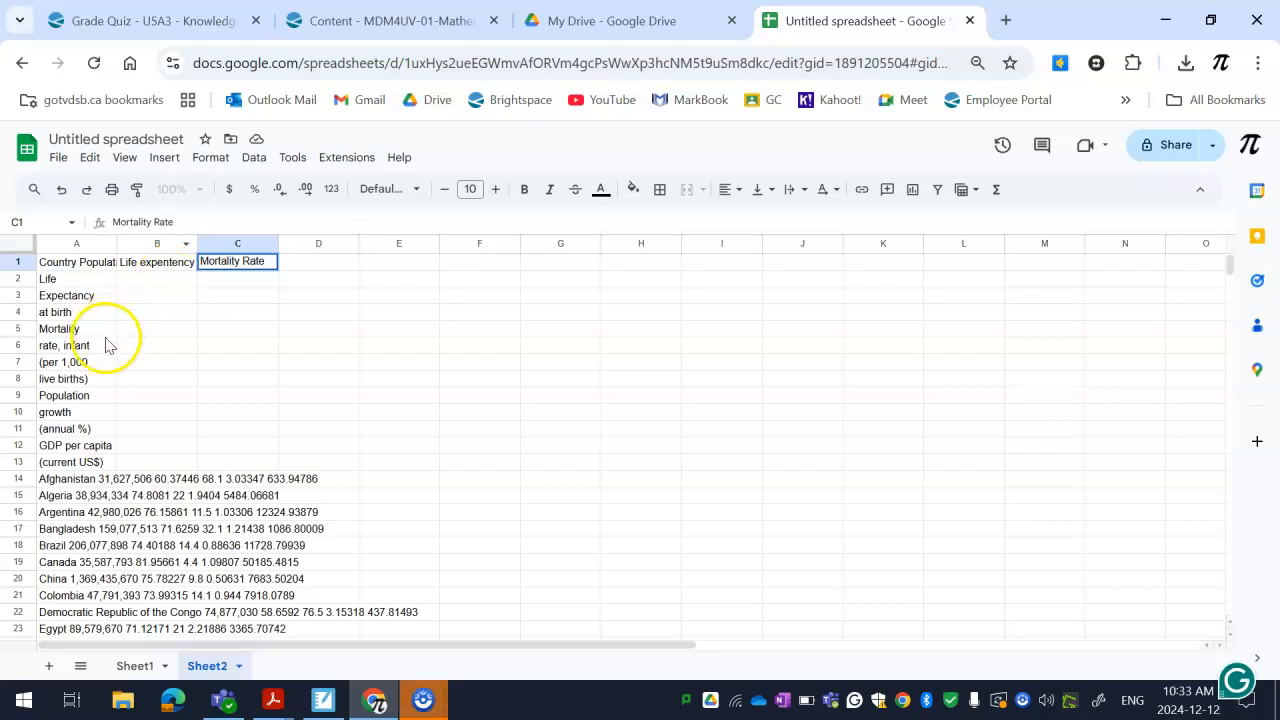
left_click_drag(57, 328, 63, 363)
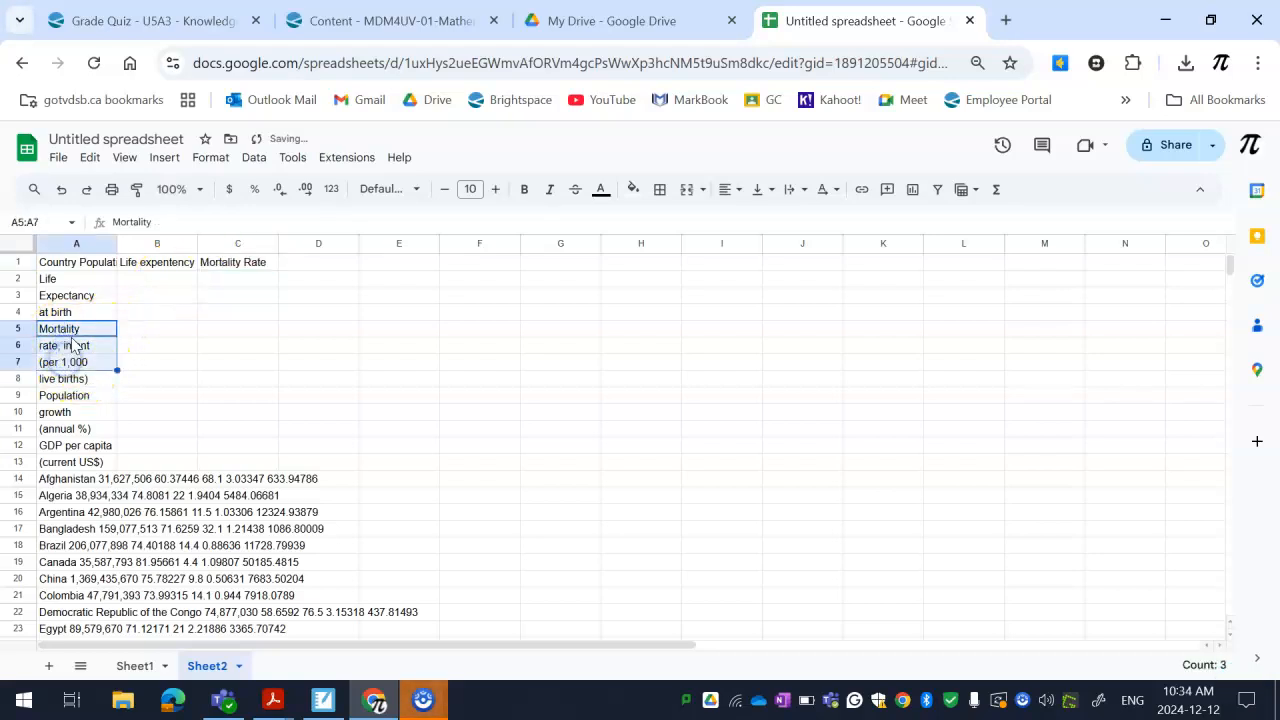
left_click(62, 330)
left_click(63, 346)
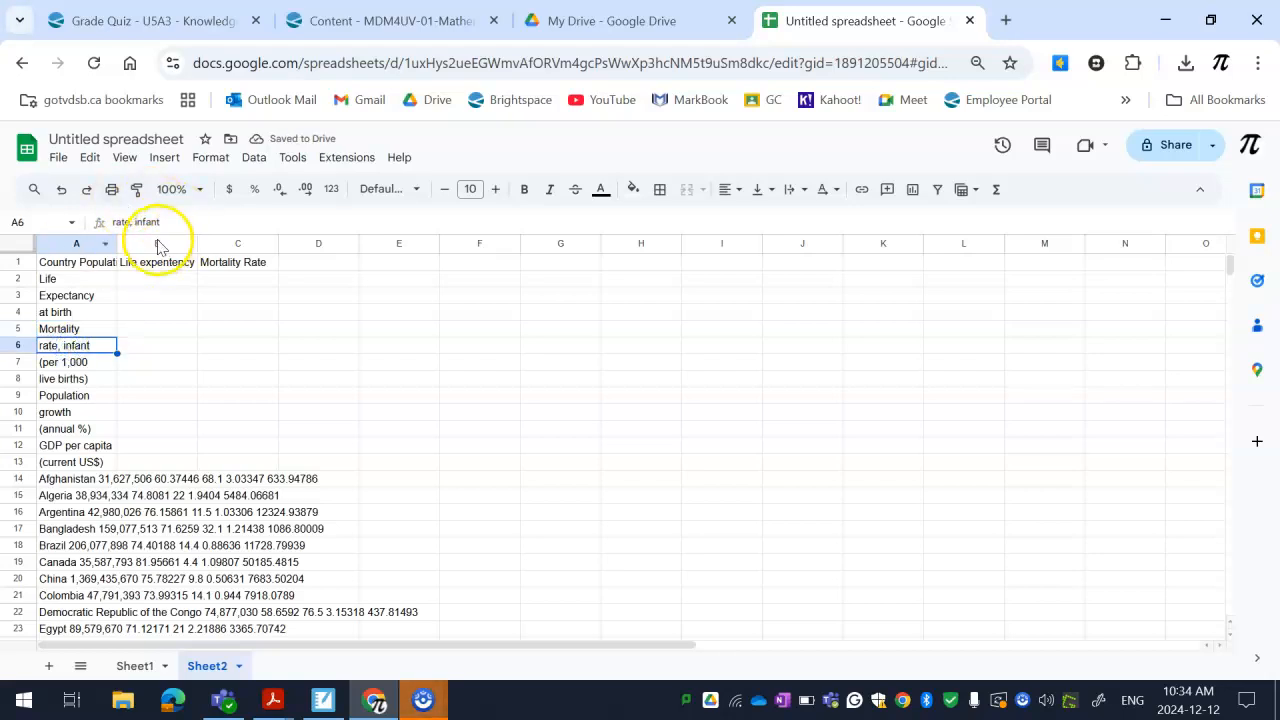
left_click(77, 328)
left_click(73, 344)
left_click(70, 365)
Copy the population growth heading fragments from A9:A11 and paste them into column D, starting at D1
left_click_drag(79, 328, 58, 400)
right_click(58, 400)
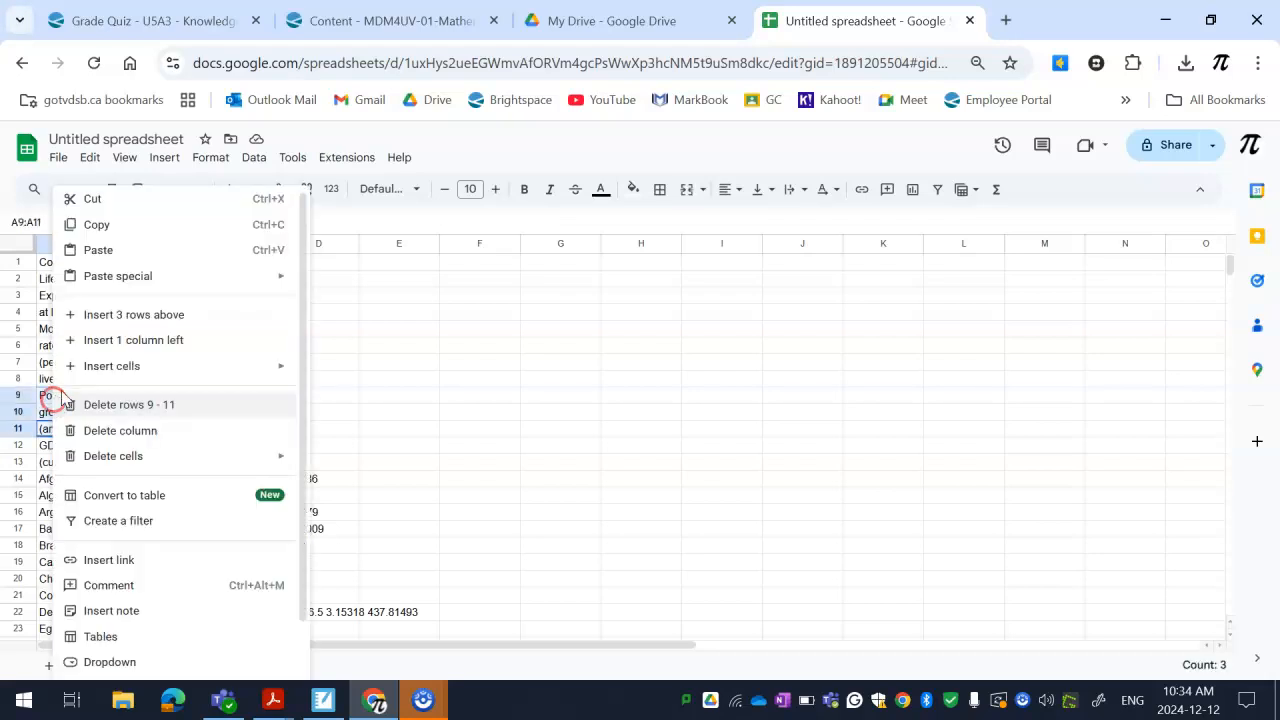
left_click(97, 224)
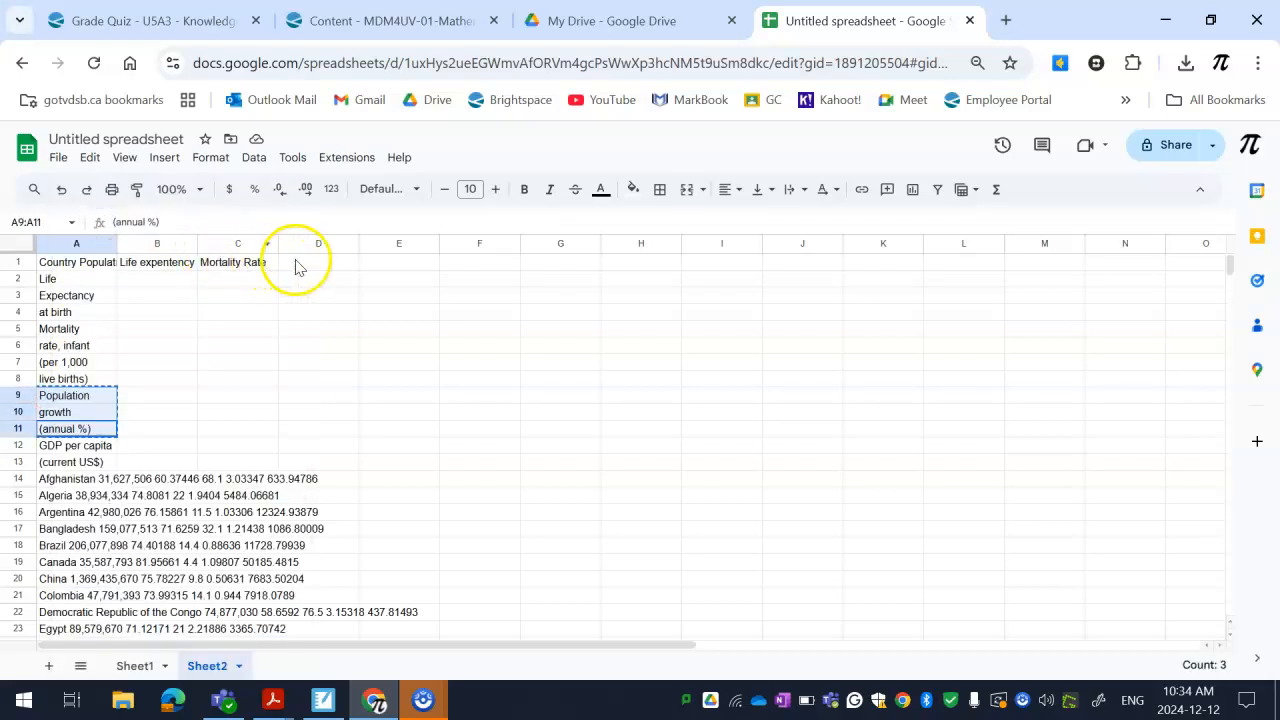
left_click(296, 262)
right_click(296, 262)
left_click(334, 249)
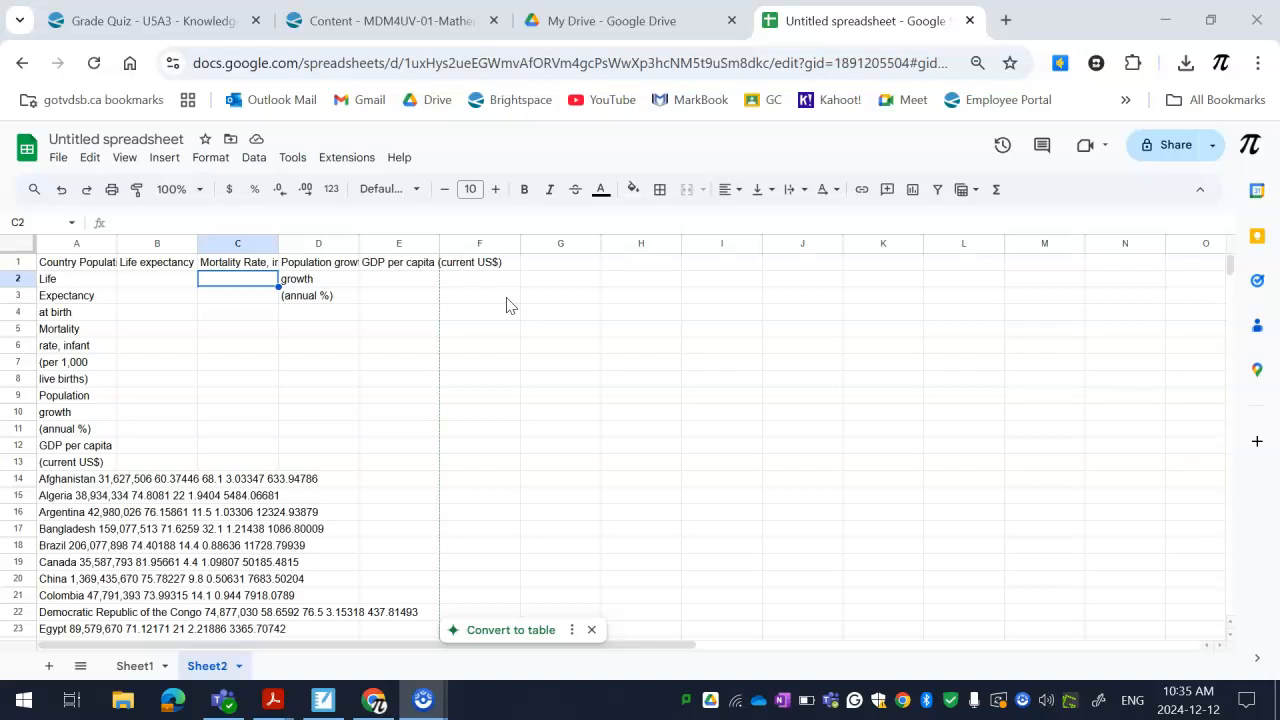
Enlarge the sheet view to 150% and clear the leftover heading fragments from D2:D3 and A2:A13
left_click(192, 191)
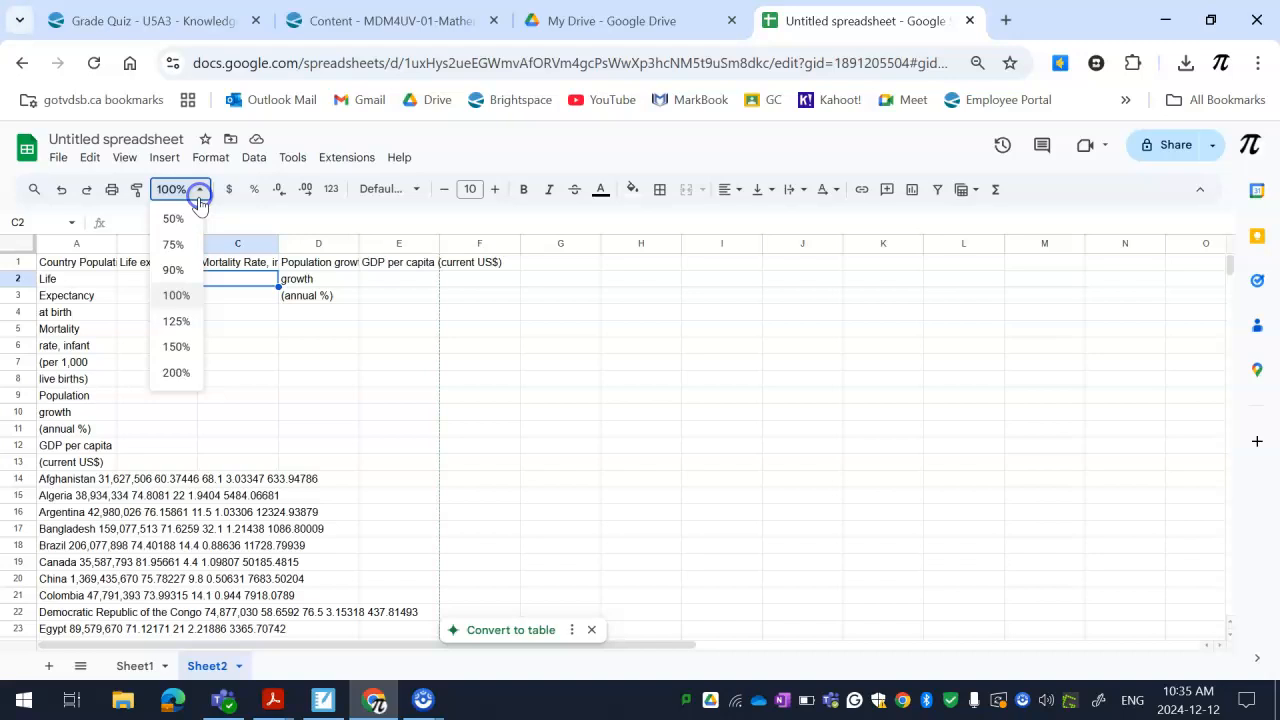
left_click(180, 347)
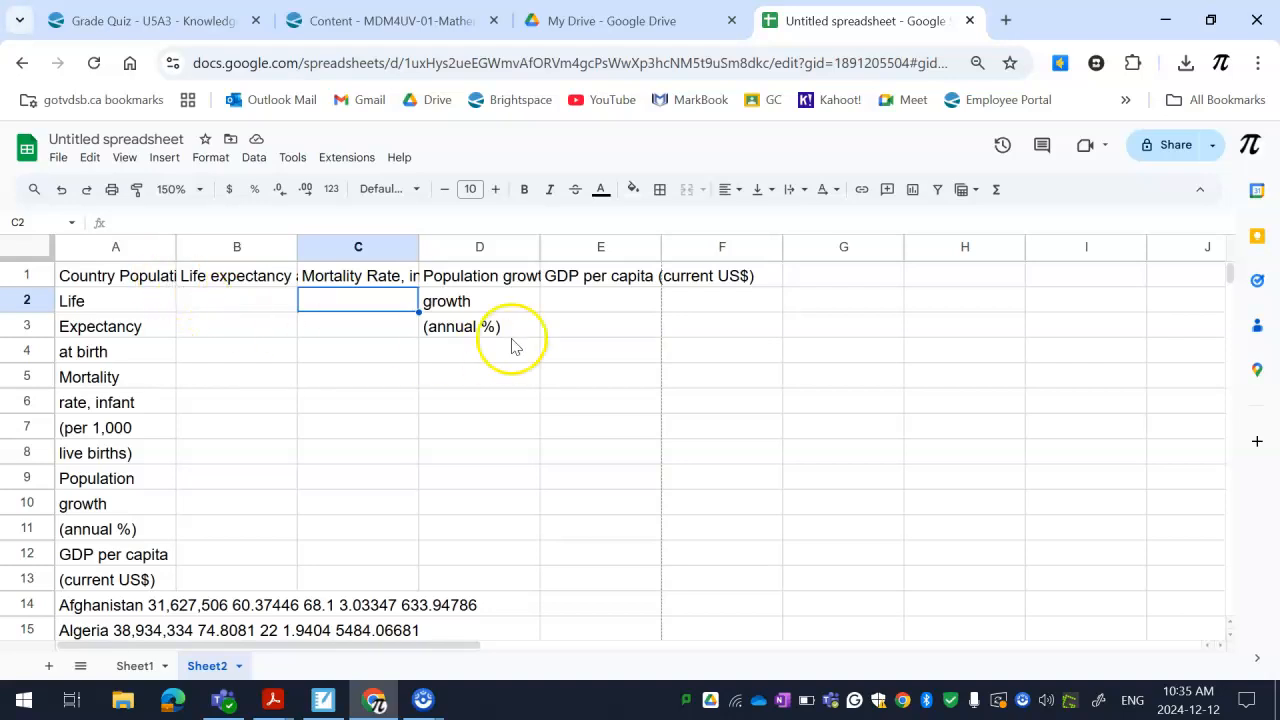
left_click_drag(478, 301, 487, 333)
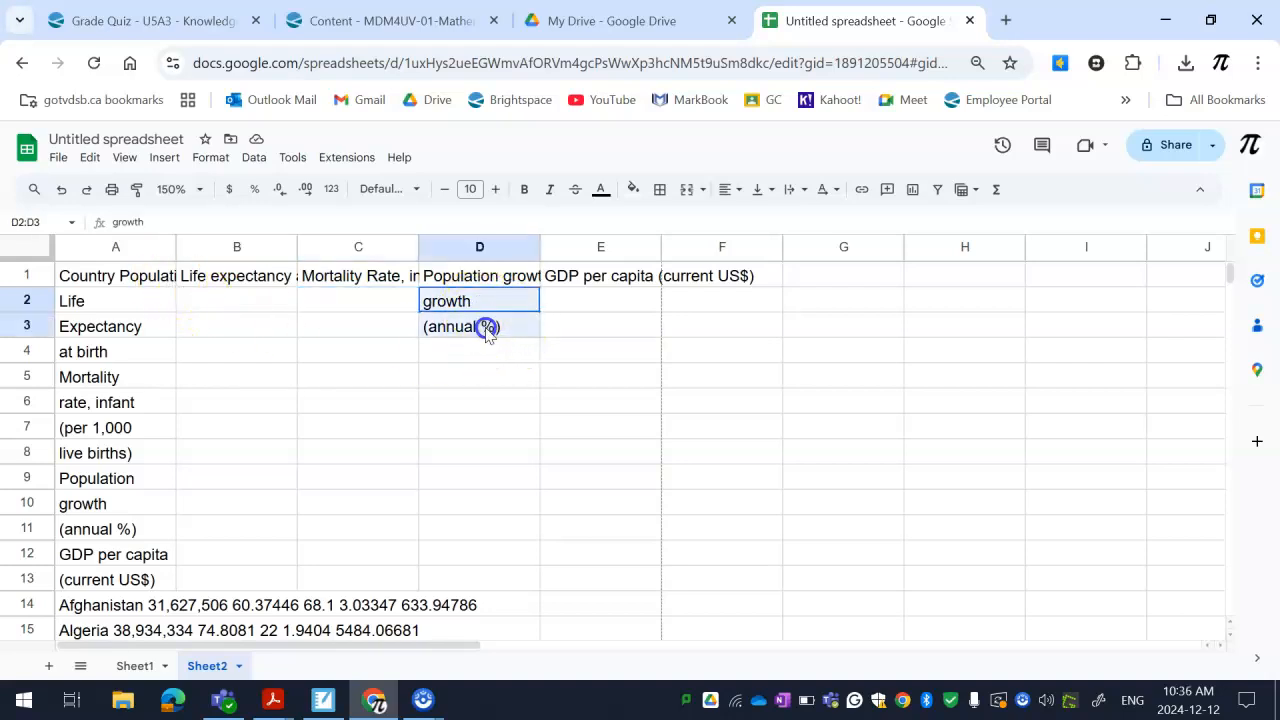
key("Delete")
left_click_drag(128, 304, 152, 584)
key("Delete")
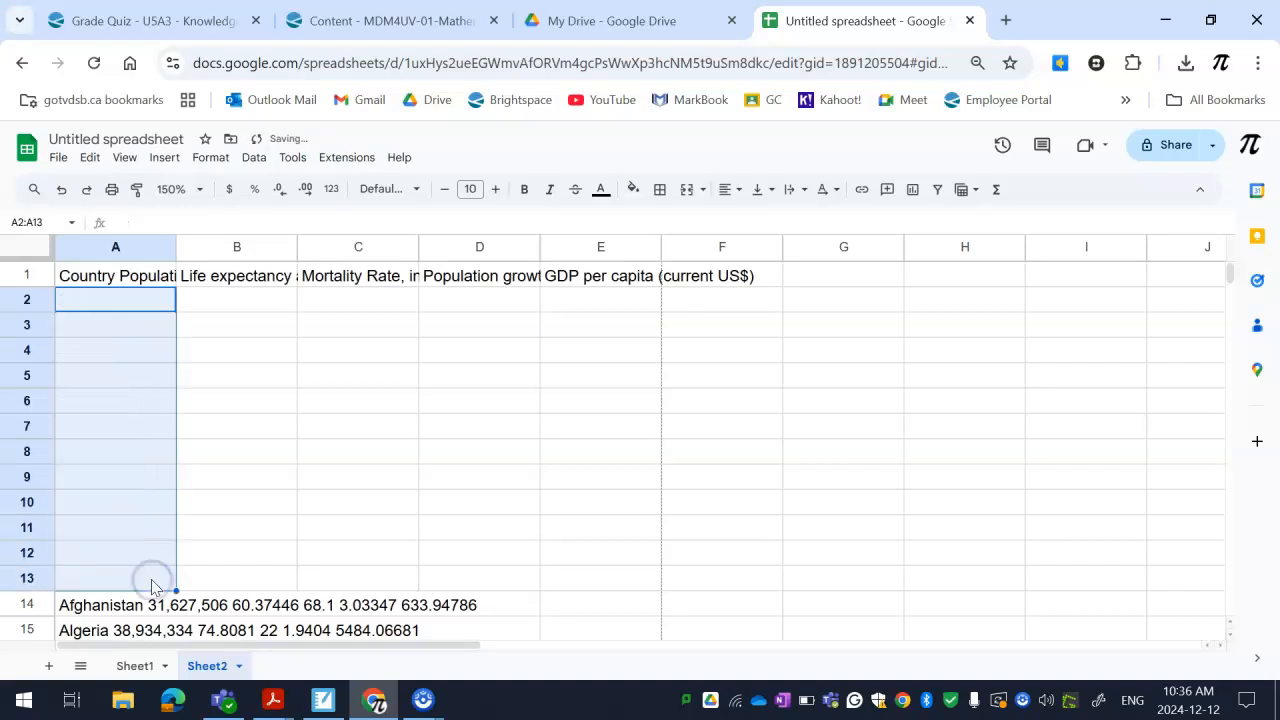
Delete the emptied rows 2 to 13 so the country data starts directly beneath the column headings
left_click(137, 305)
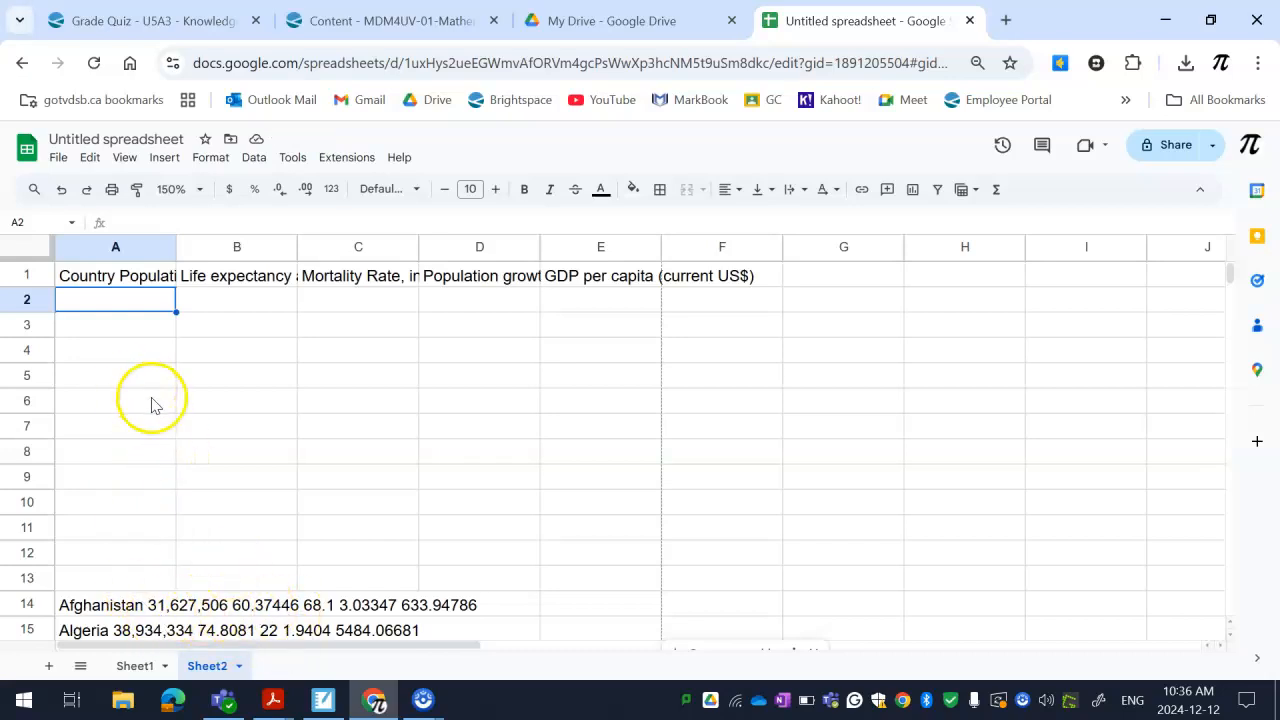
scroll(148, 390, "down", 2)
scroll(143, 394, "up", 2)
scroll(150, 480, "down", 6)
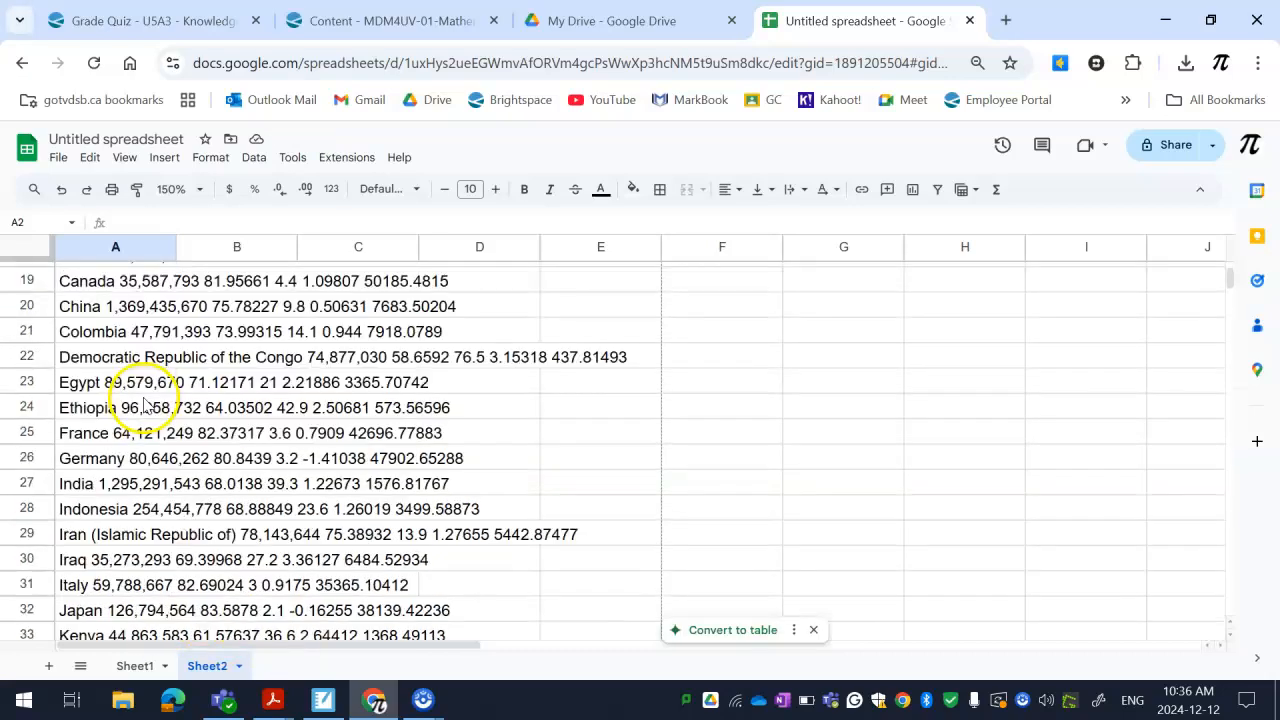
scroll(140, 390, "up", 4)
scroll(290, 410, "down", 6)
scroll(250, 385, "up", 8)
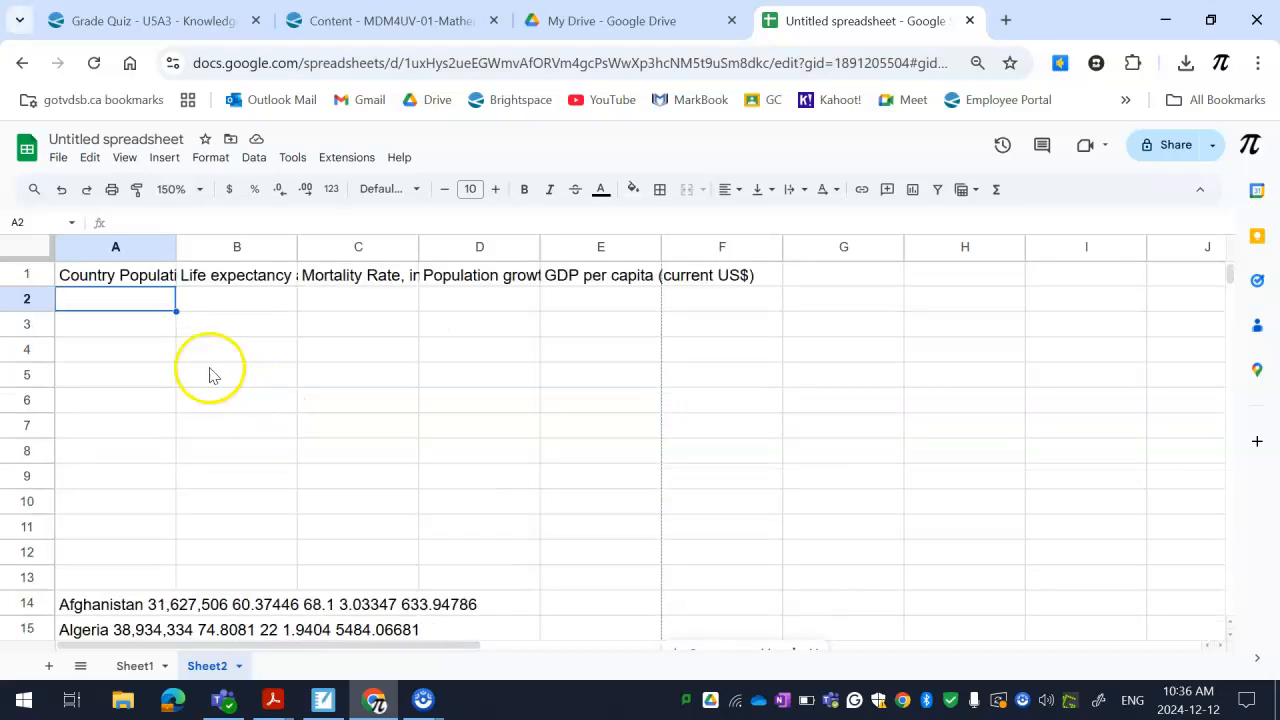
left_click_drag(115, 336, 120, 577)
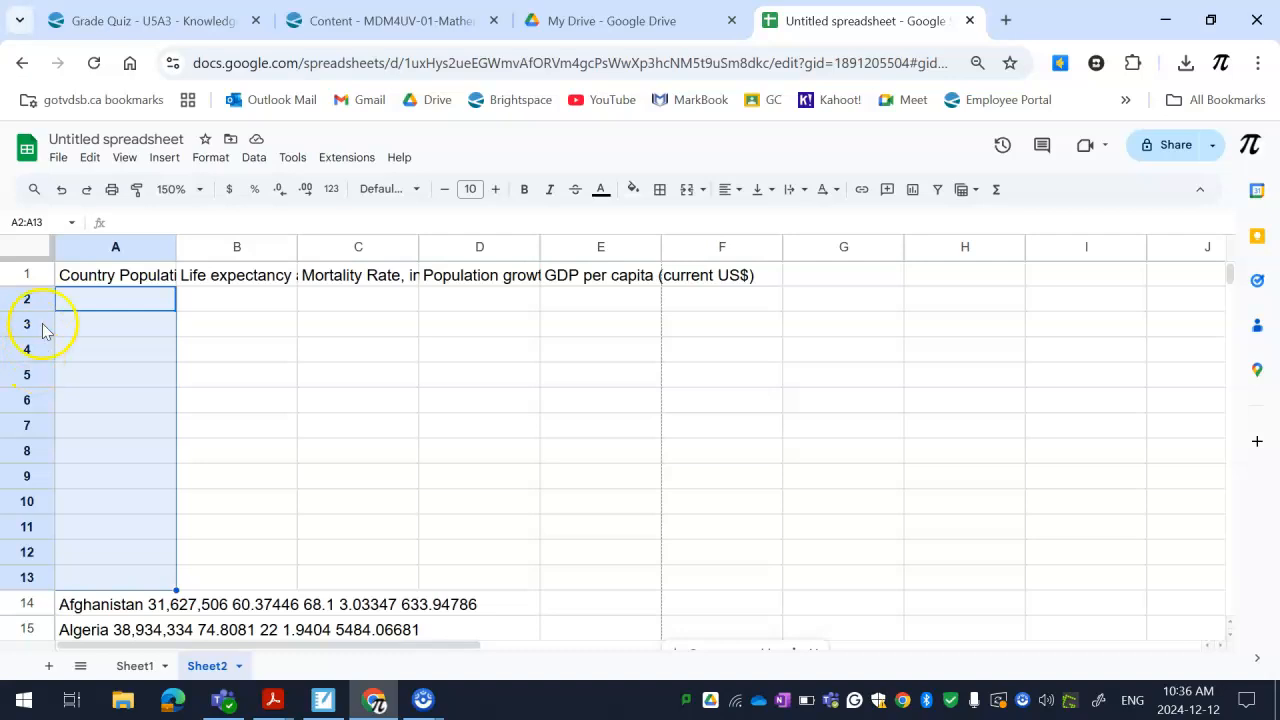
left_click_drag(38, 298, 15, 577)
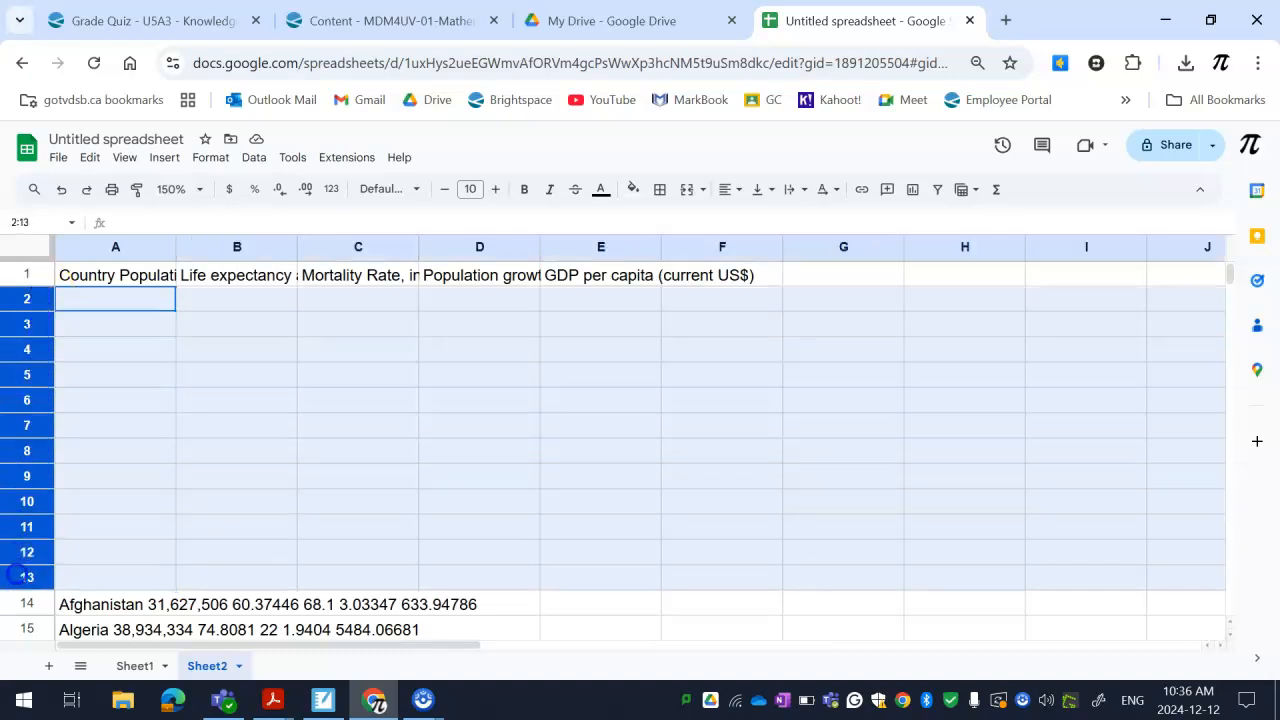
right_click(48, 502)
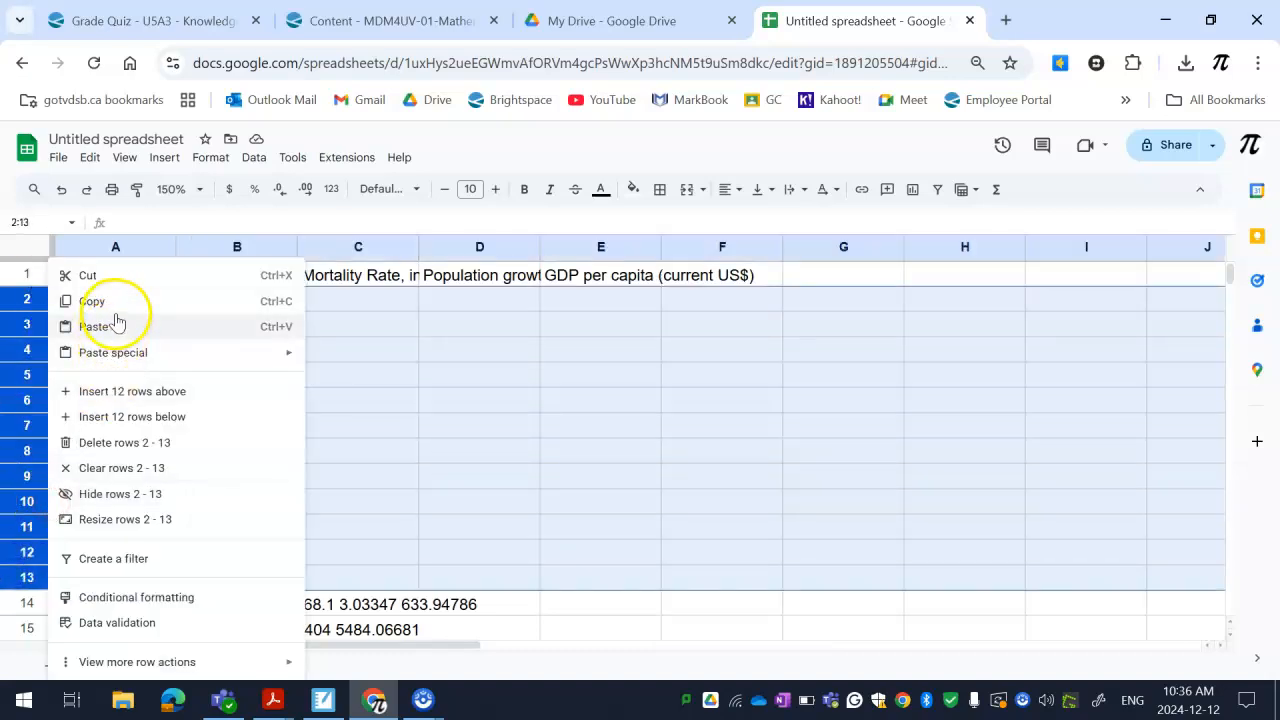
left_click(144, 442)
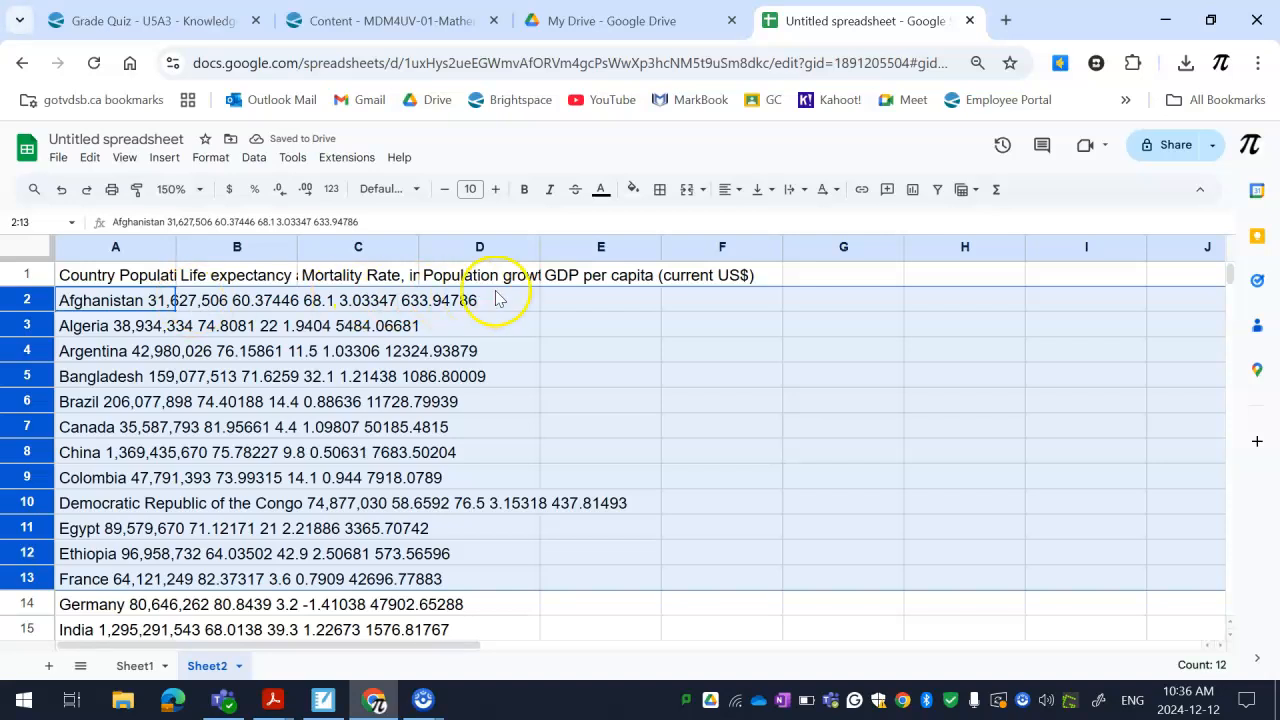
left_click(628, 400)
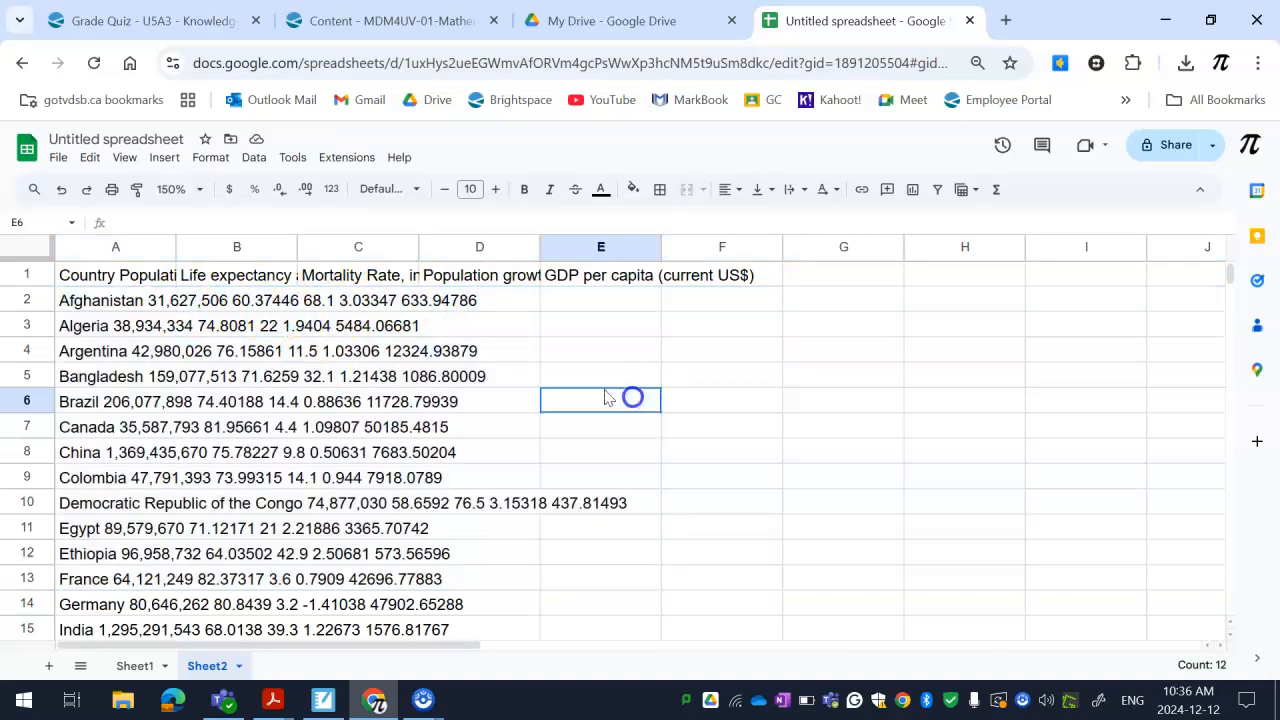
Delete rows 27 to 39, which contain the repeated heading fragments between Pakistan and Peru
left_click(120, 297)
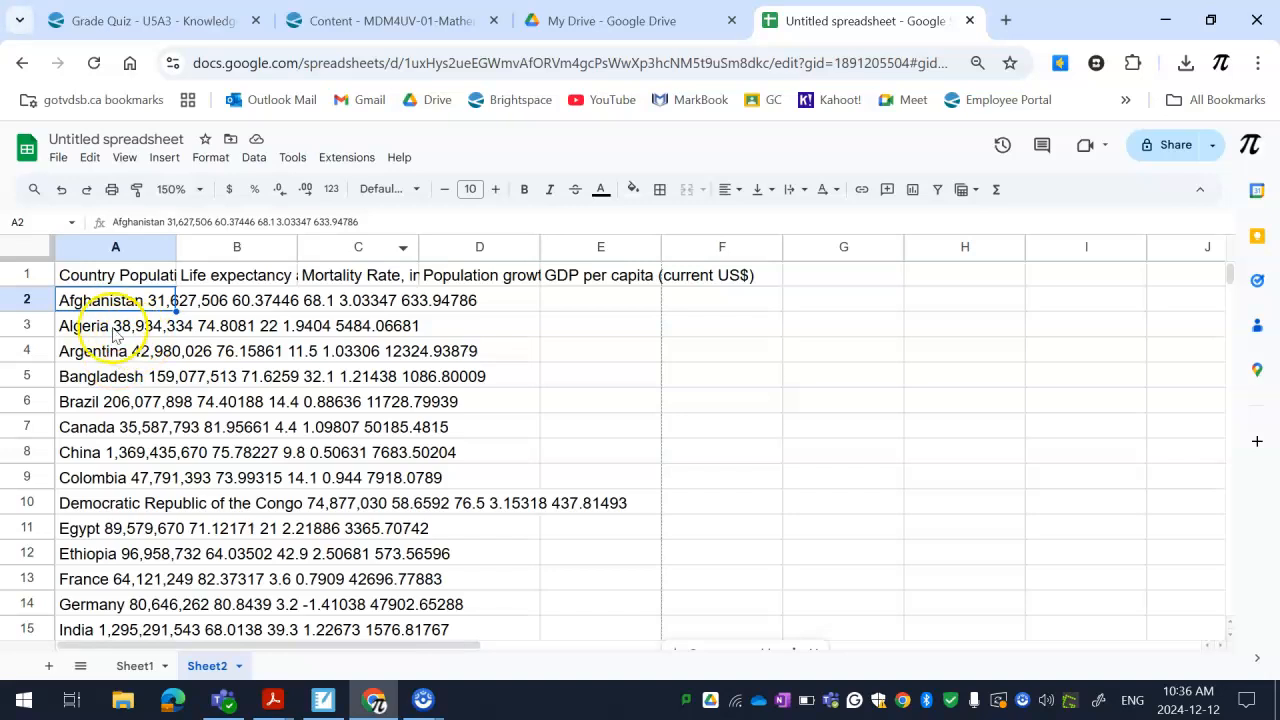
left_click_drag(27, 300, 80, 520)
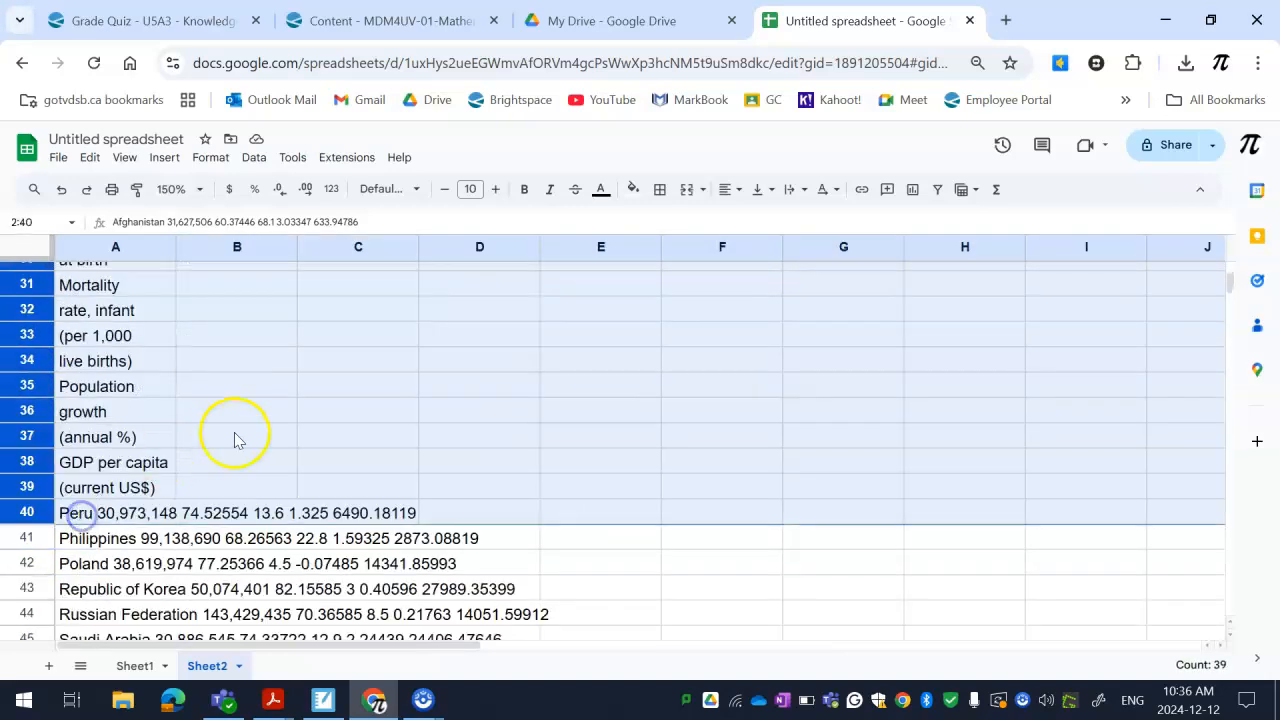
left_click(237, 437)
scroll(180, 430, "up", 2)
left_click_drag(115, 334, 172, 487)
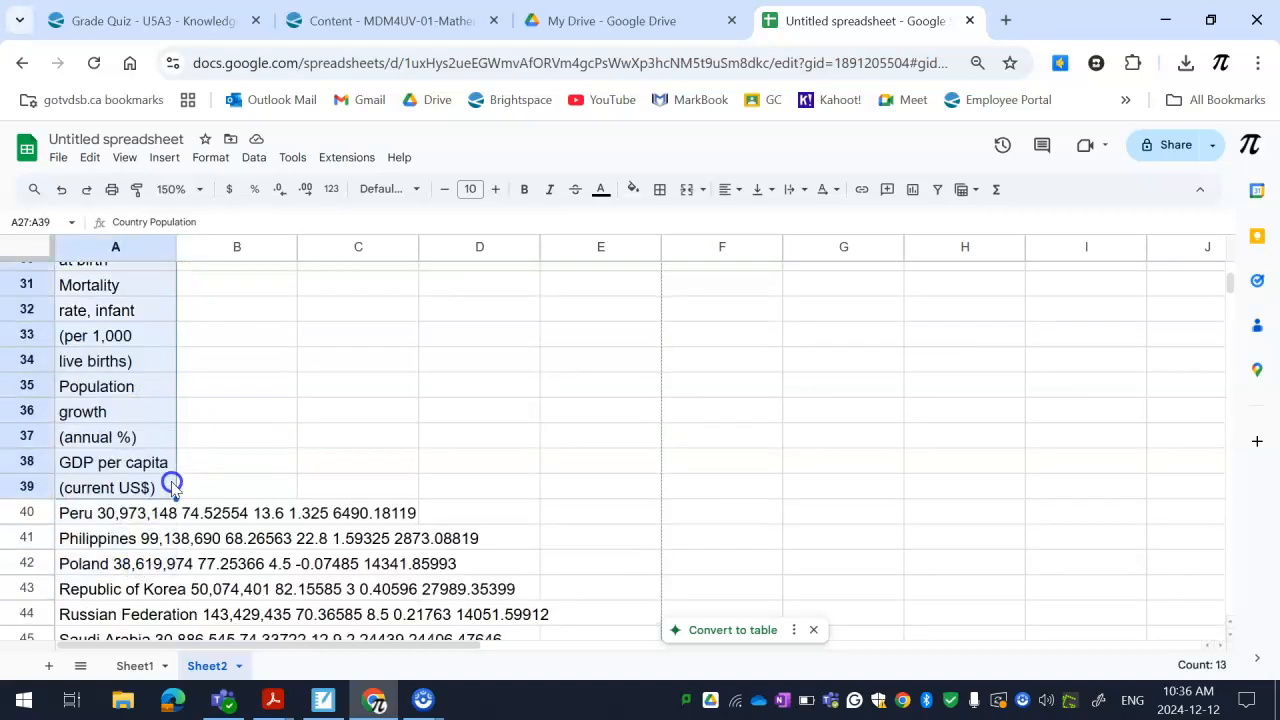
right_click(48, 437)
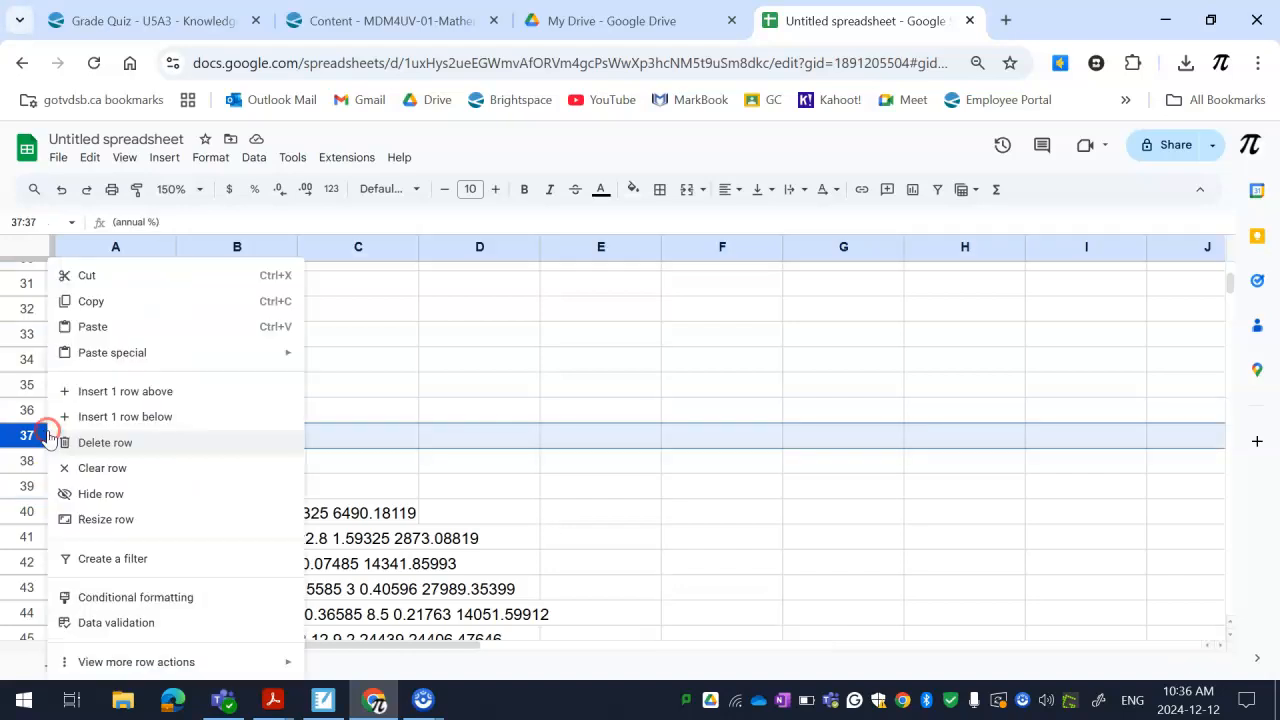
left_click(438, 434)
mouse_move(39, 490)
left_mouse_down()
mouse_move(45, 334)
mouse_move(66, 465)
mouse_move(48, 484)
left_mouse_up()
right_click(48, 484)
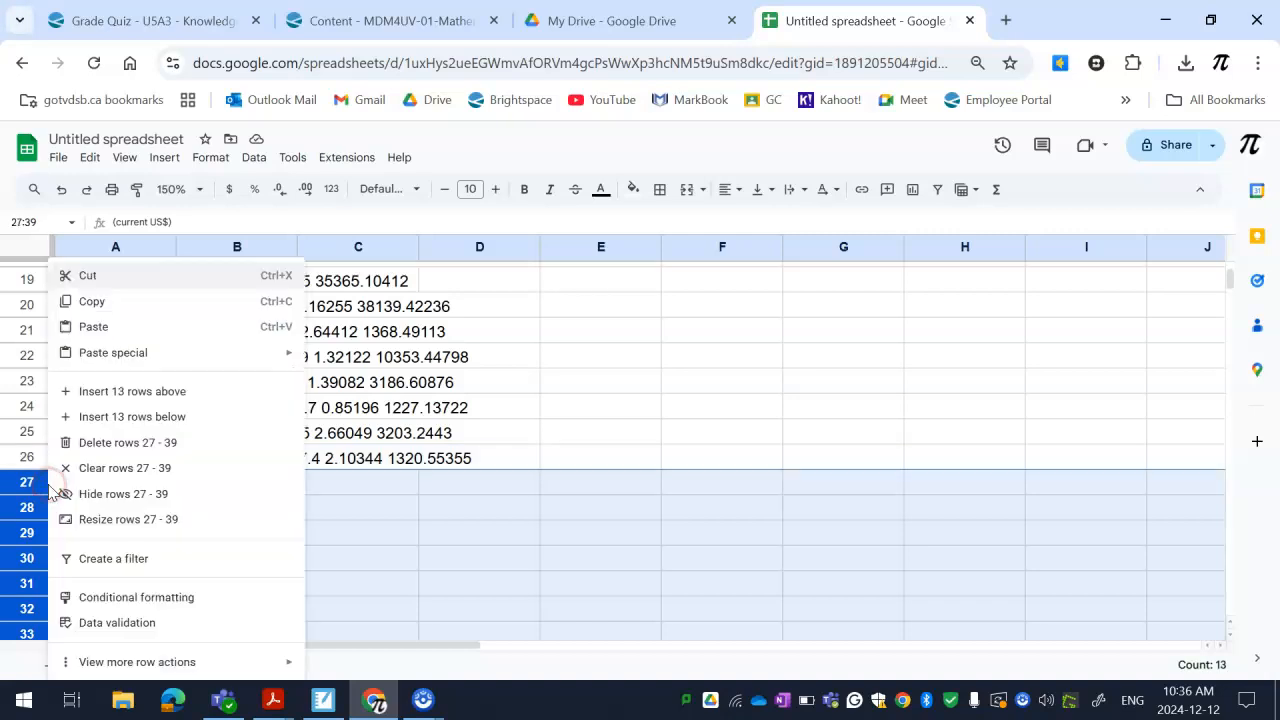
left_click(103, 450)
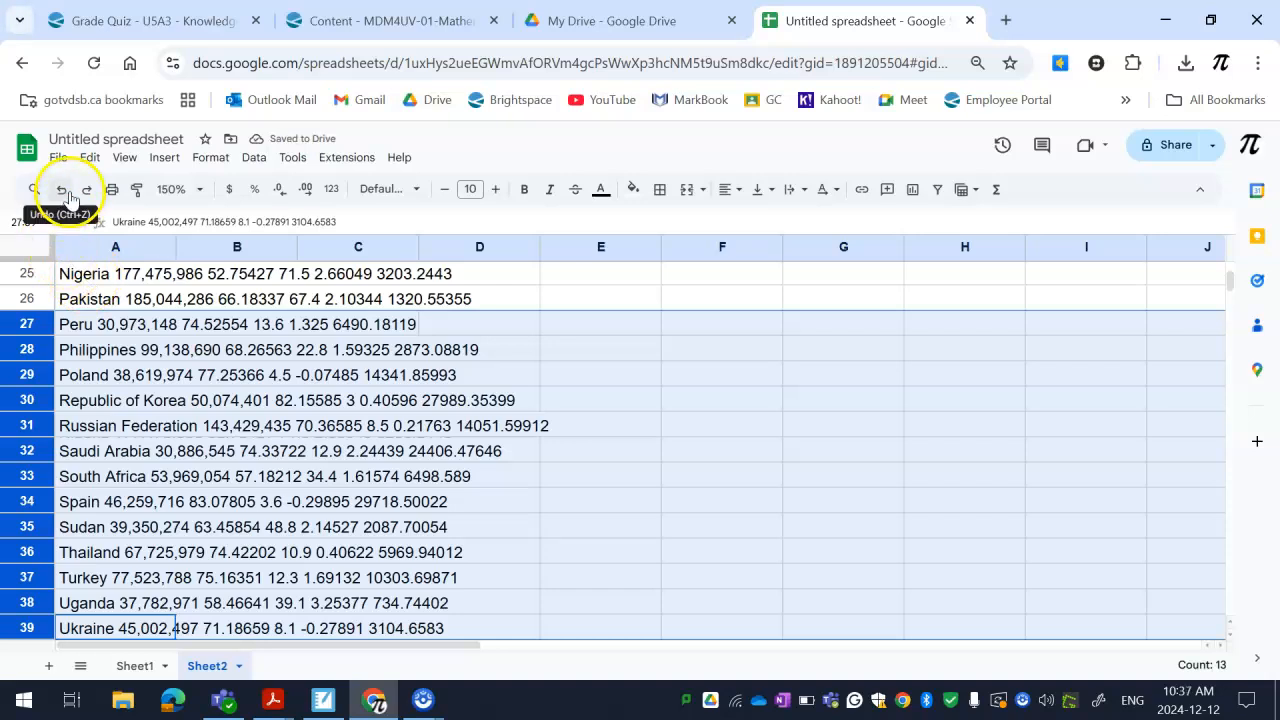
Clear the "Source: UNESCO Database" note from cell A44 below the country data
scroll(220, 430, "down", 6)
scroll(180, 420, "up", 2)
left_click(90, 460)
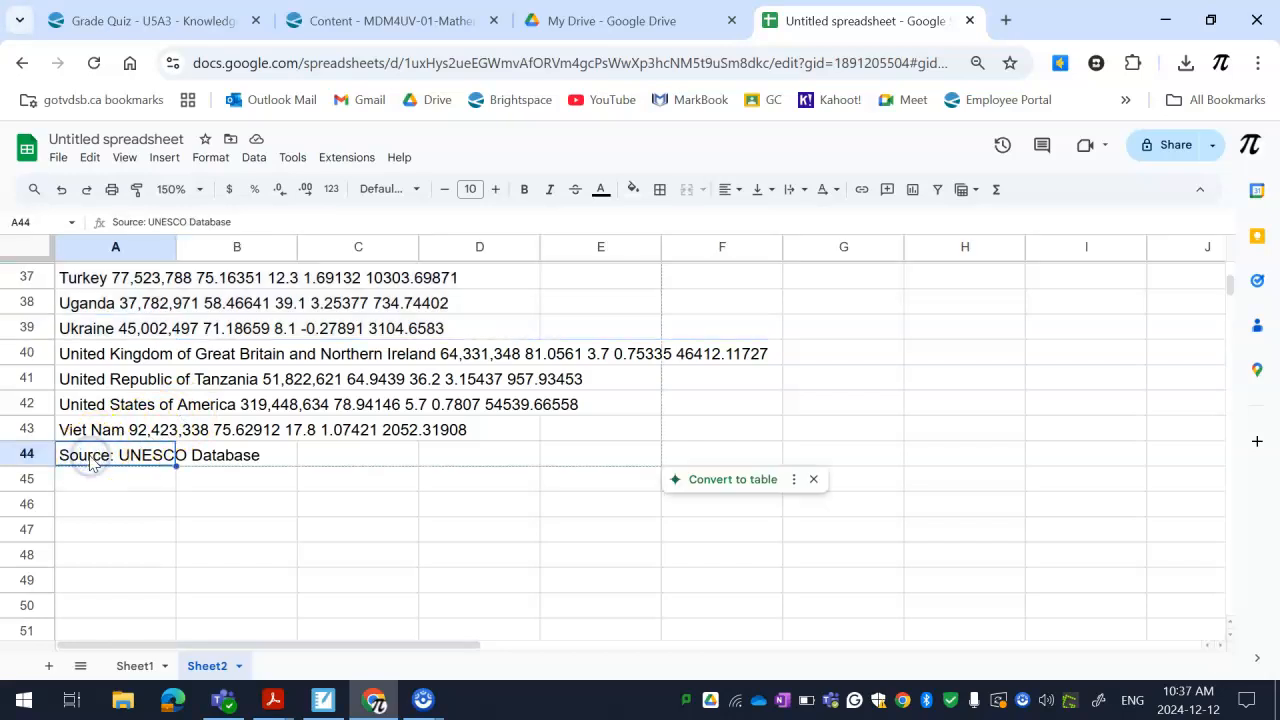
key("Delete")
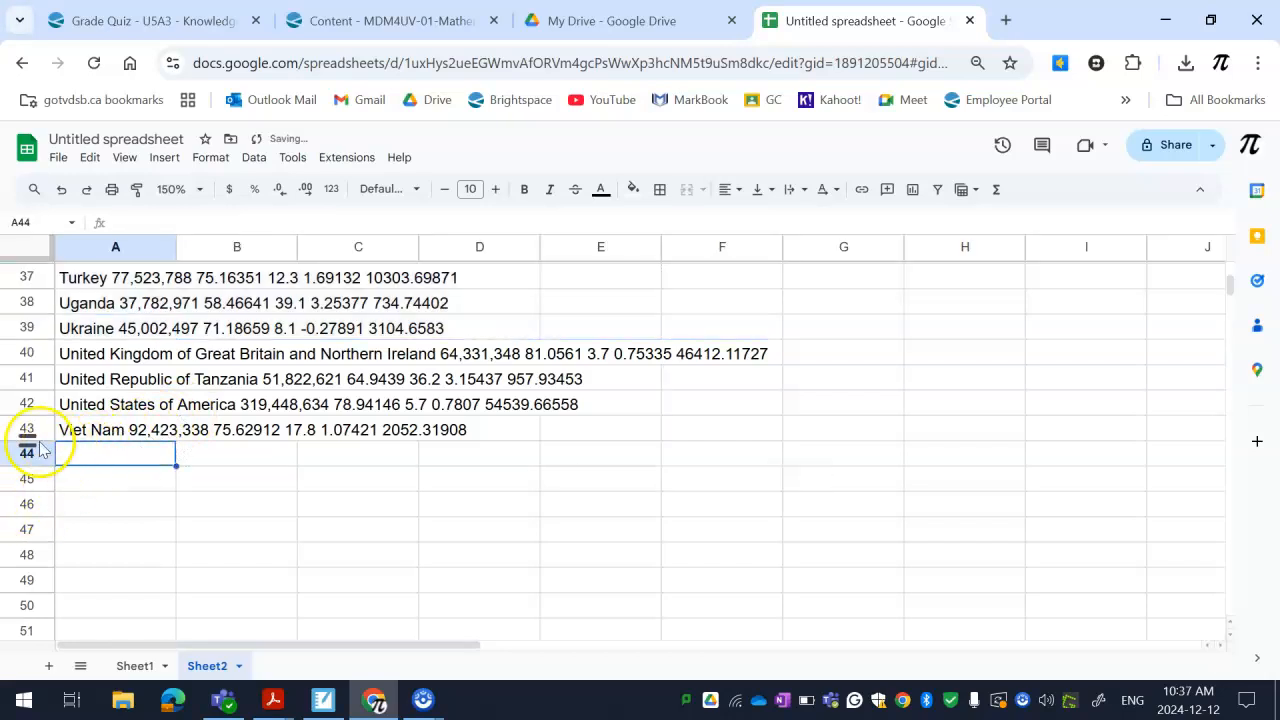
left_click_drag(42, 437, 97, 309)
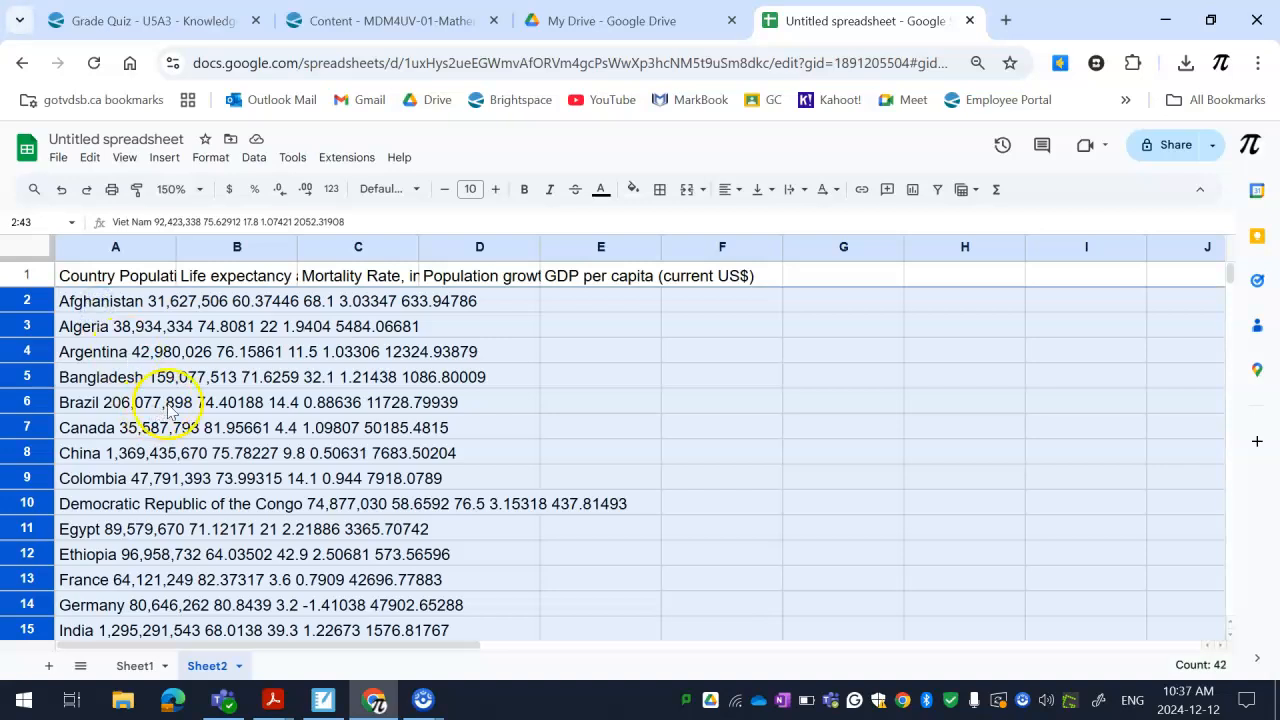
scroll(172, 397, "down", 15)
scroll(172, 397, "up", 8)
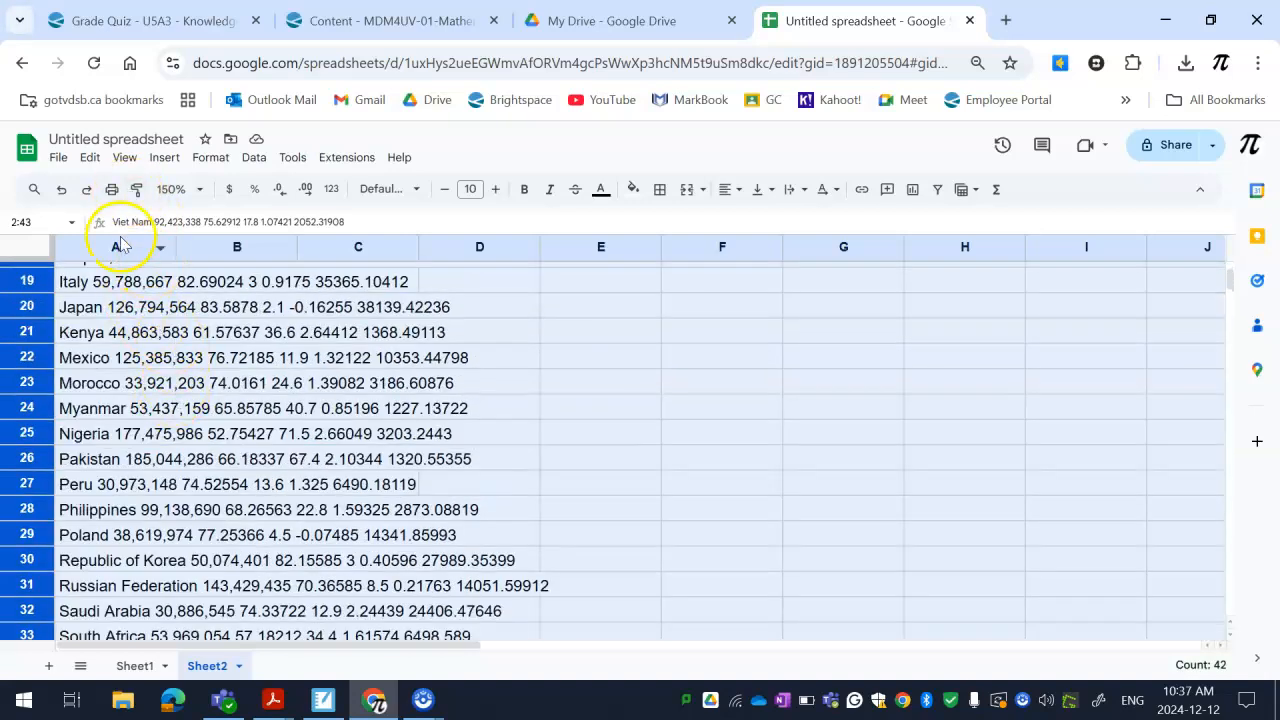
left_click(254, 158)
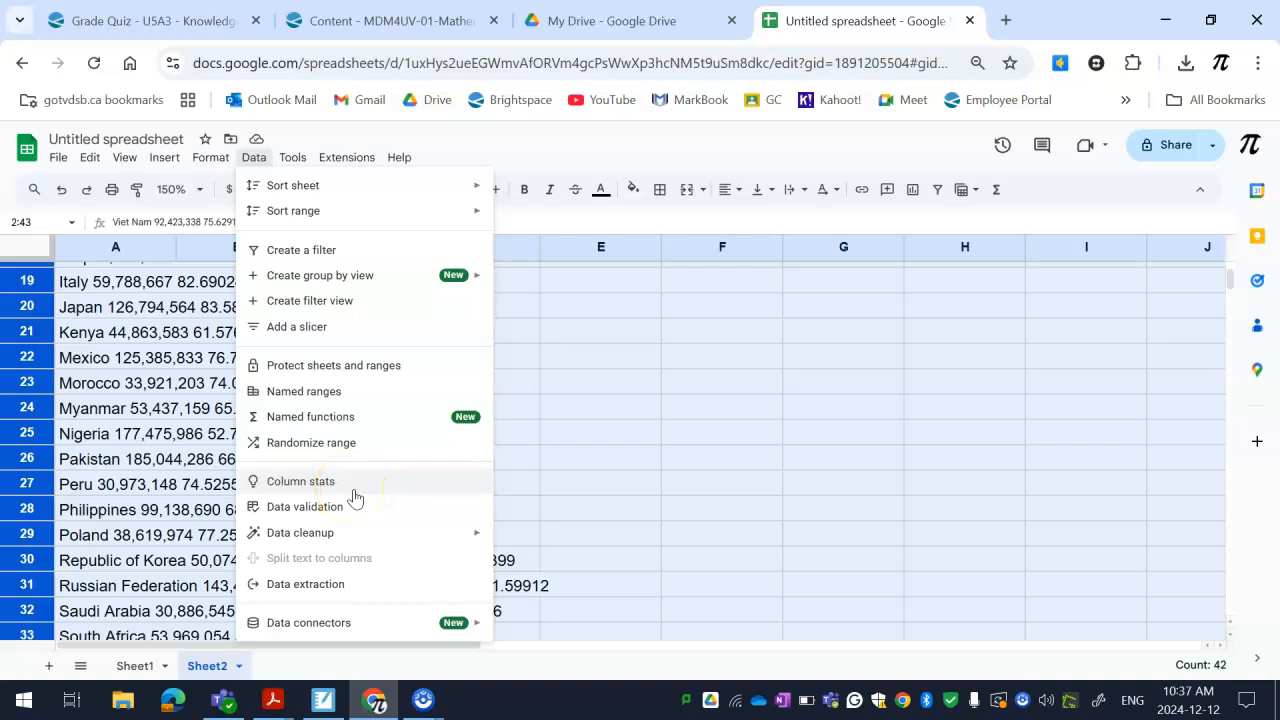
left_click(126, 486)
Split the country data in A2:A43 into separate columns, using Space as the separator
scroll(40, 400, "up", 5)
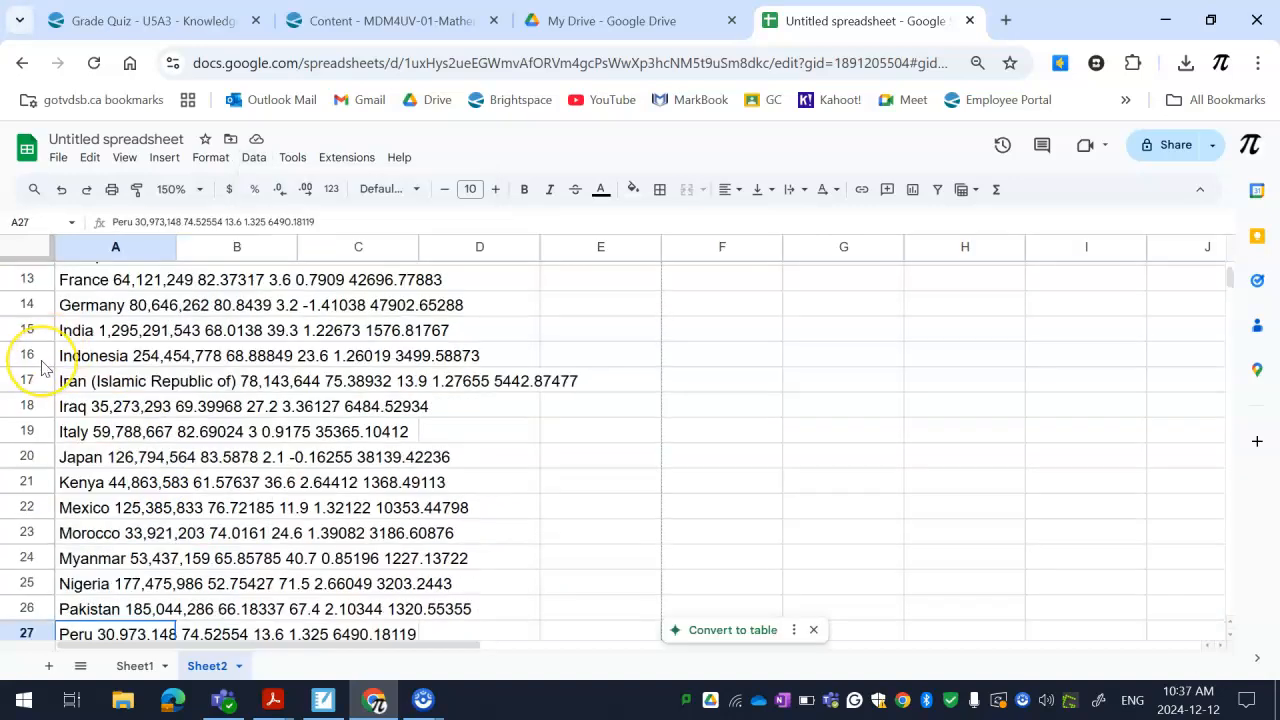
scroll(41, 368, "up", 2)
left_click_drag(80, 300, 143, 494)
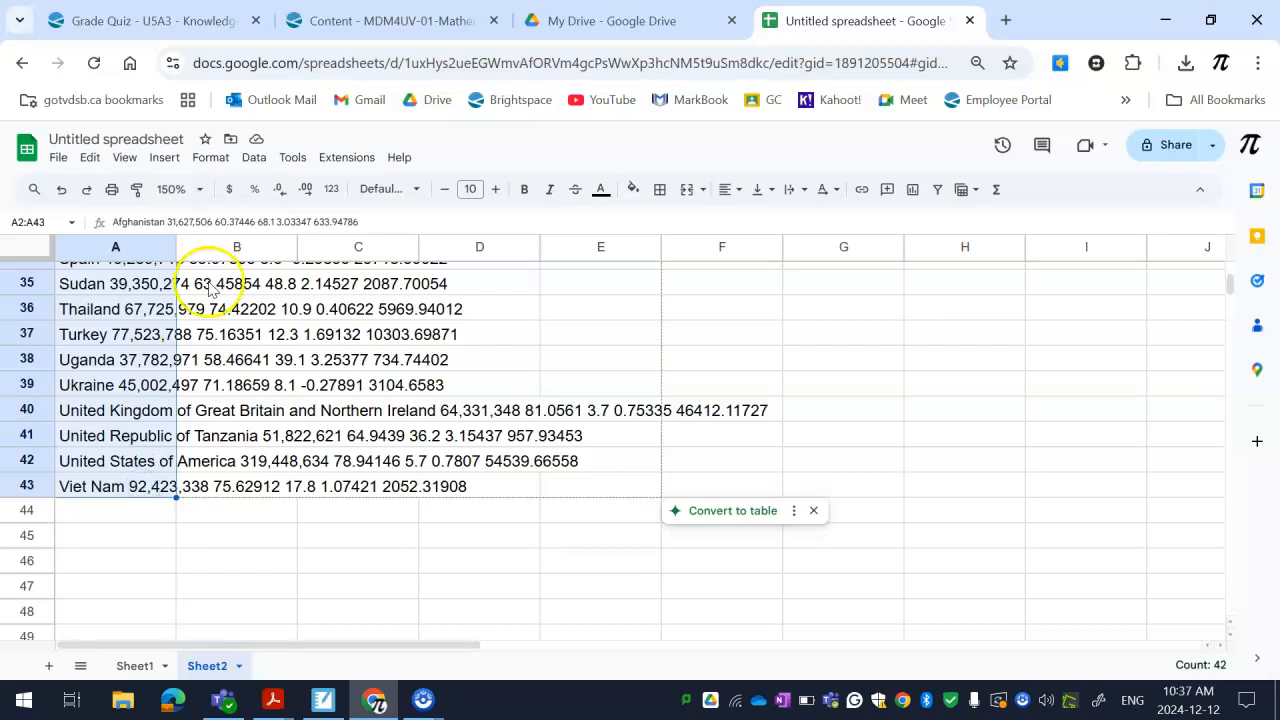
left_click(250, 159)
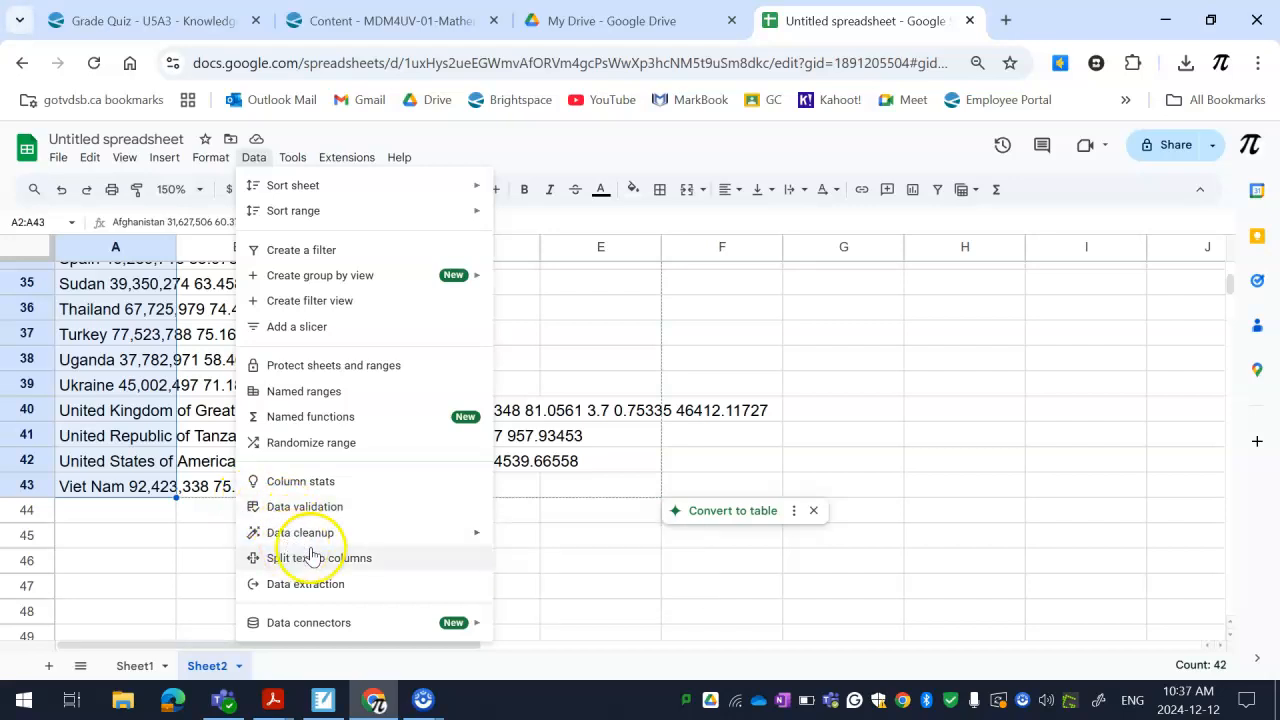
mouse_move(353, 545)
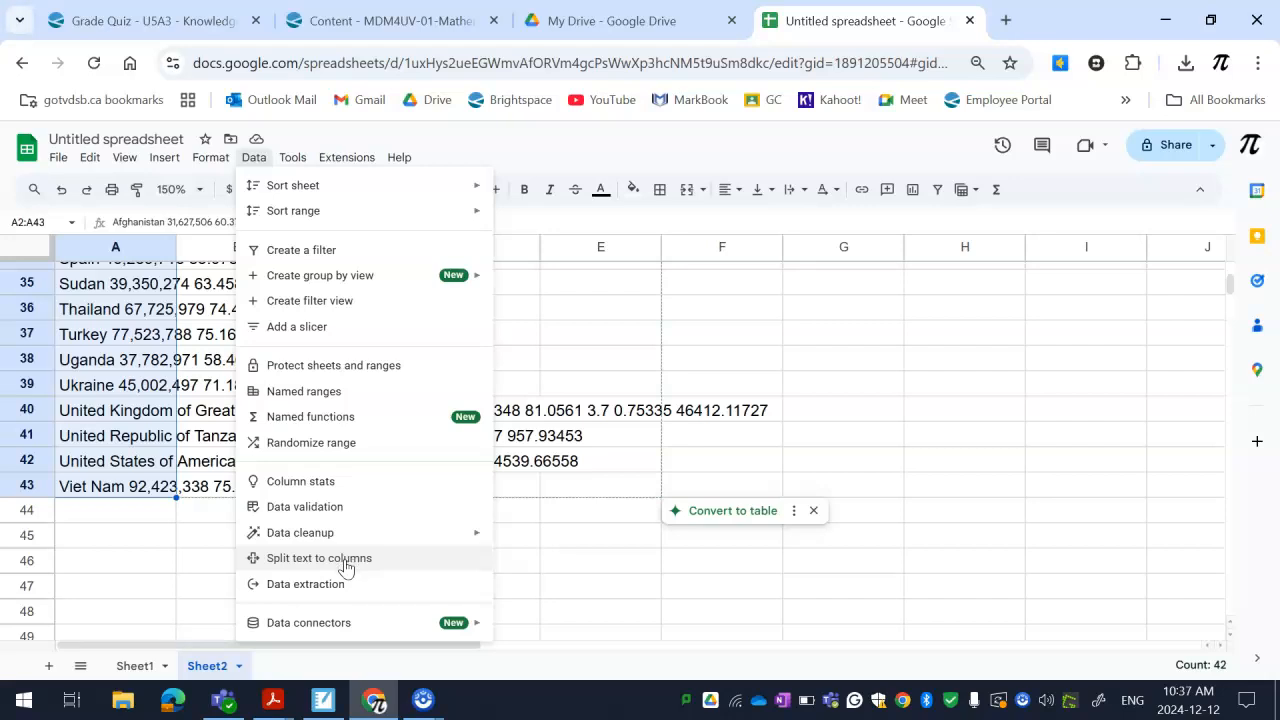
left_click(345, 560)
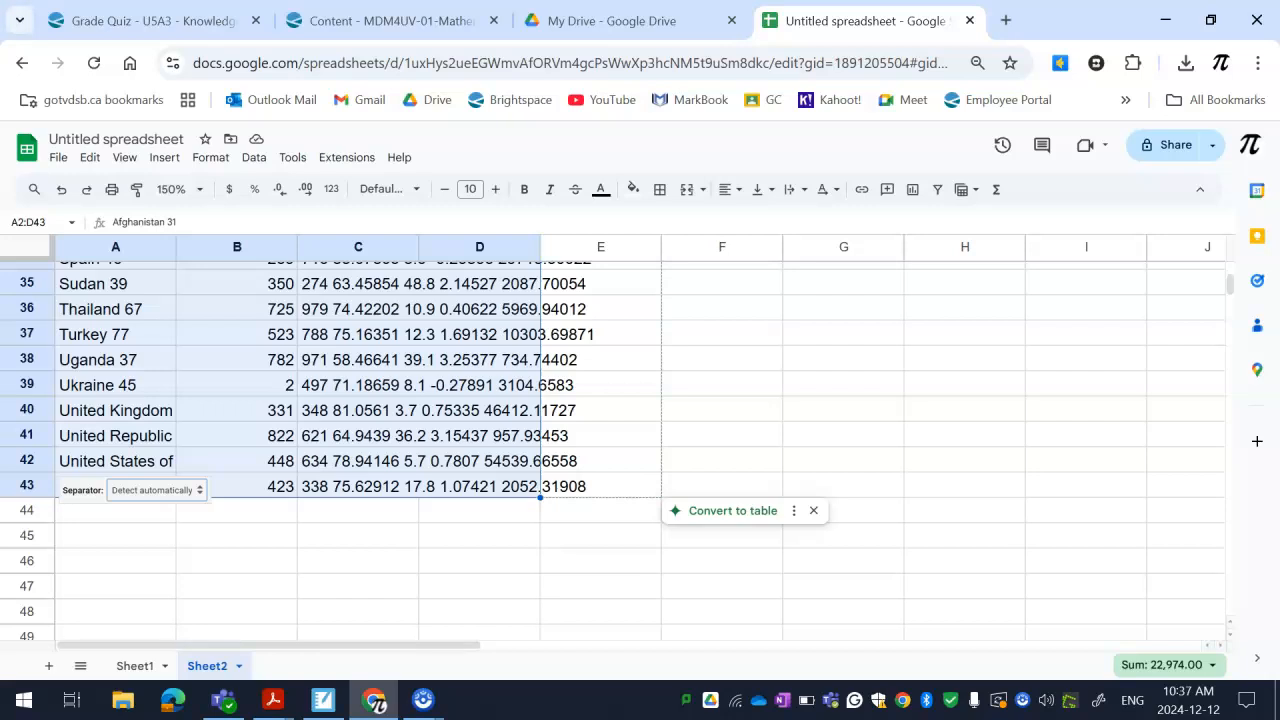
left_click(153, 492)
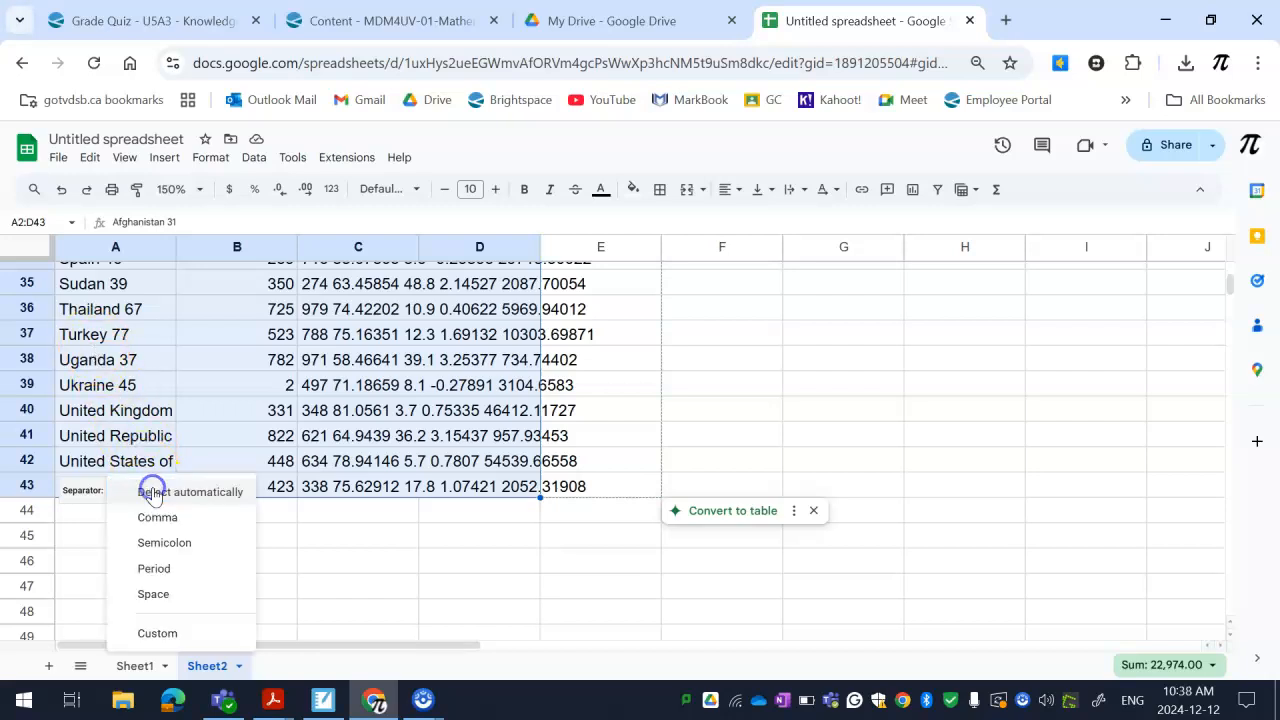
left_click(186, 583)
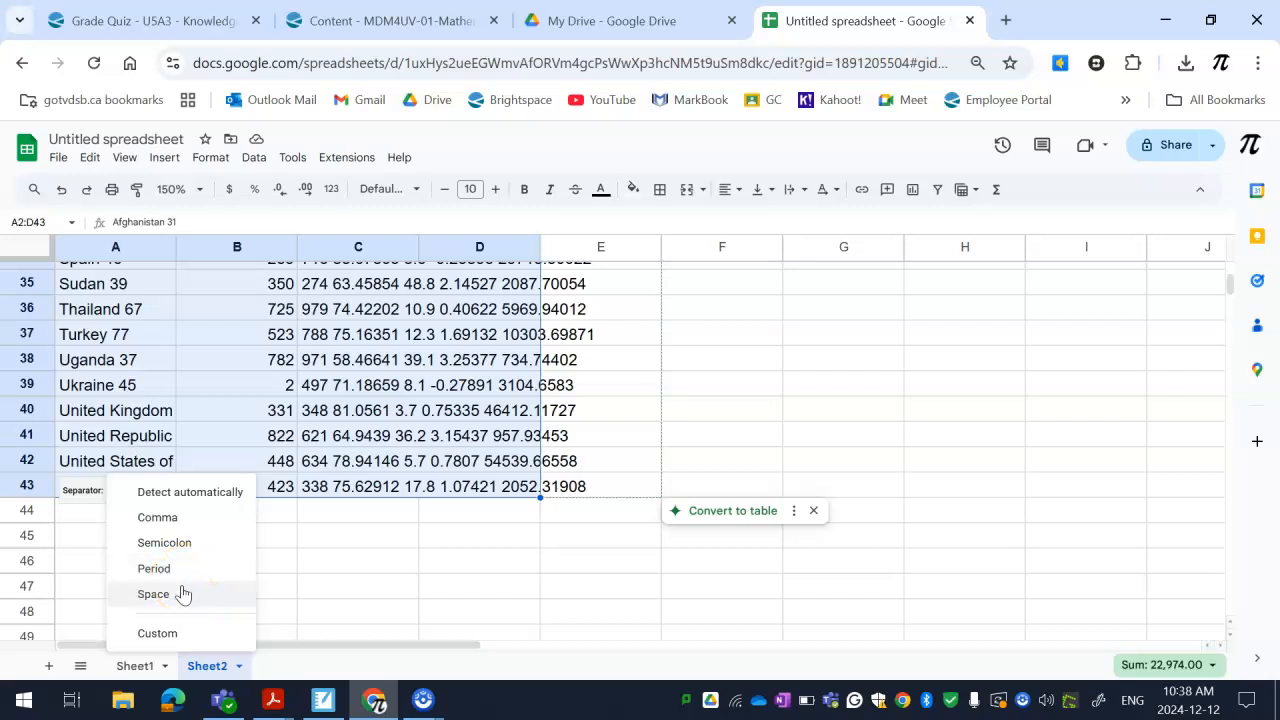
left_click(155, 594)
scroll(235, 588, "up", 8)
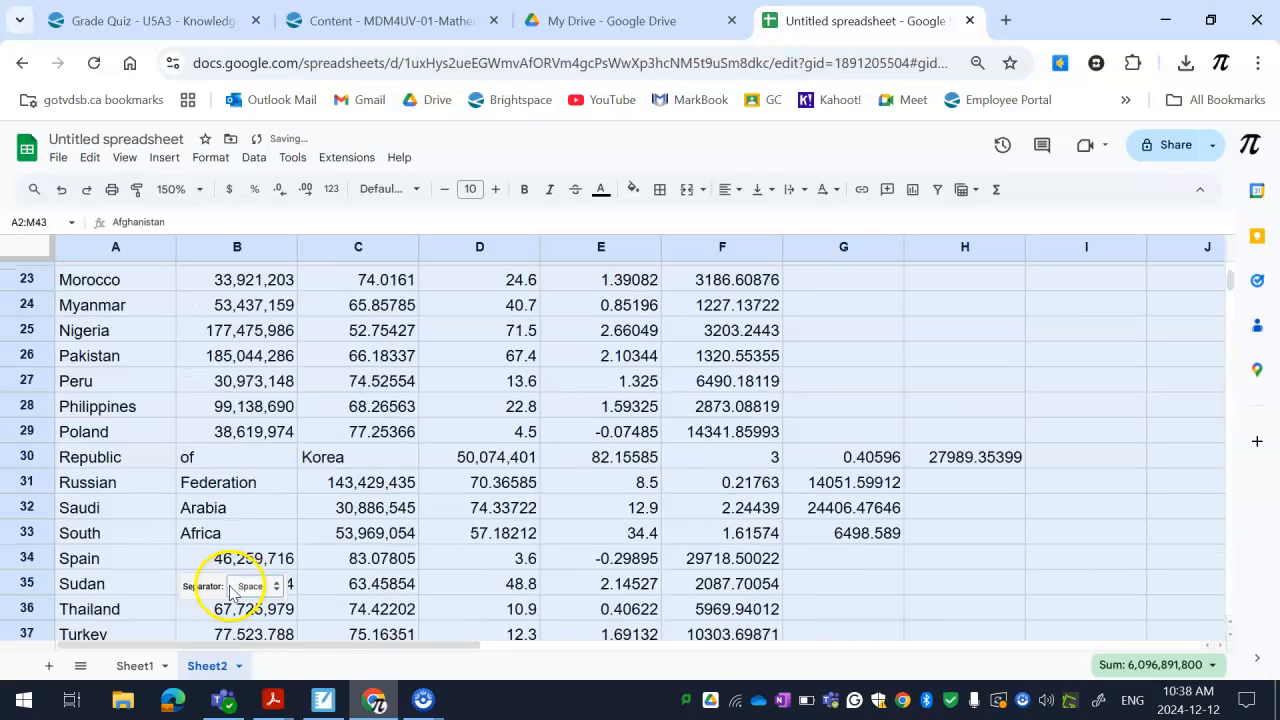
scroll(247, 580, "up", 2)
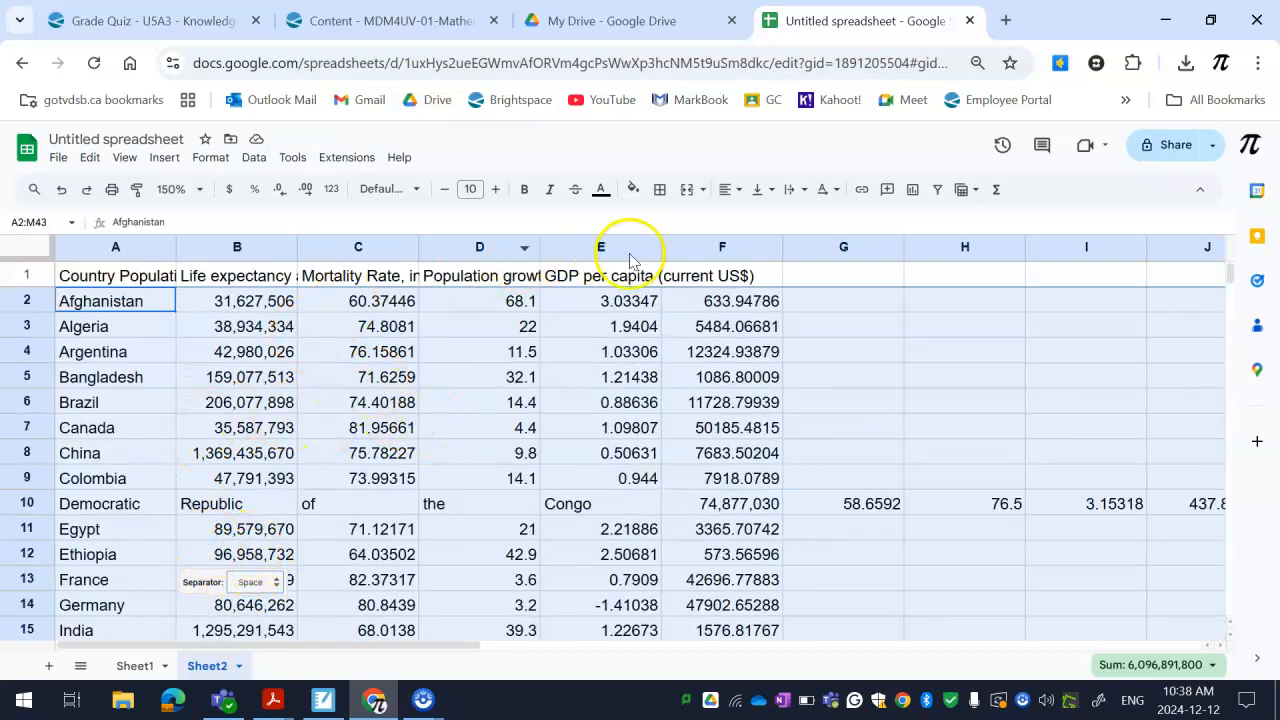
left_click(641, 281)
left_click(690, 272)
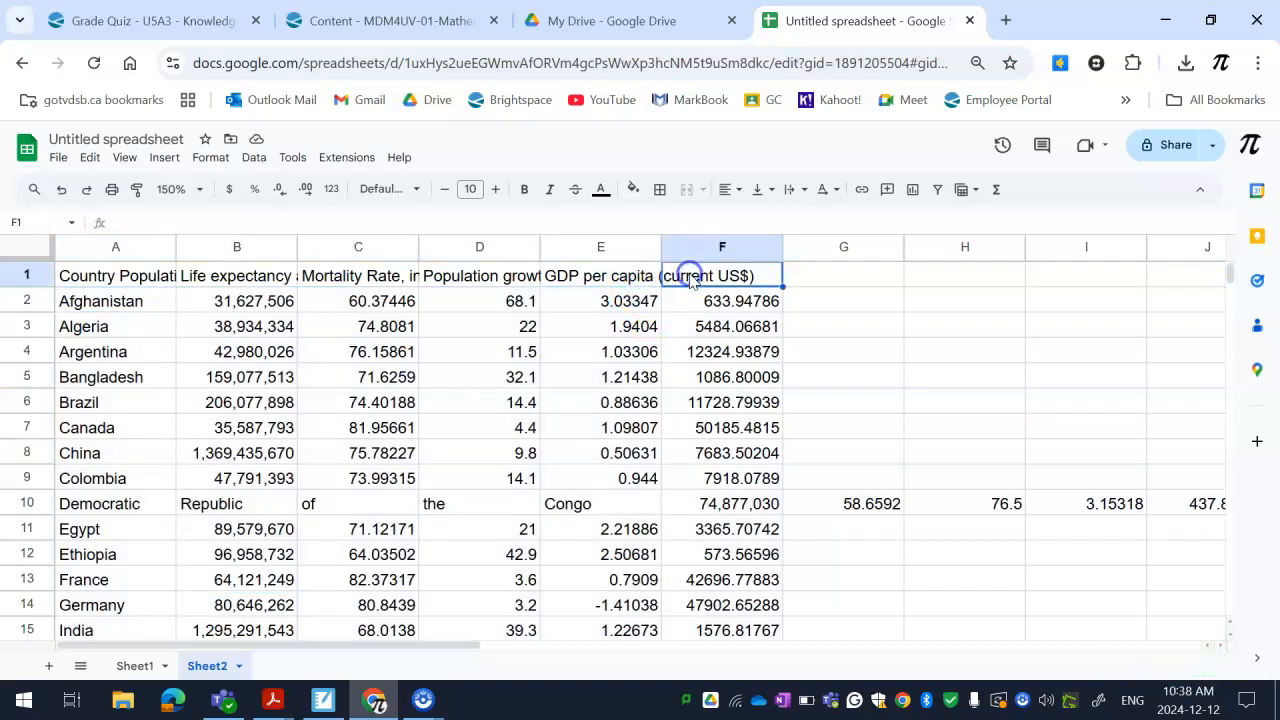
left_click(262, 283)
left_click(135, 279)
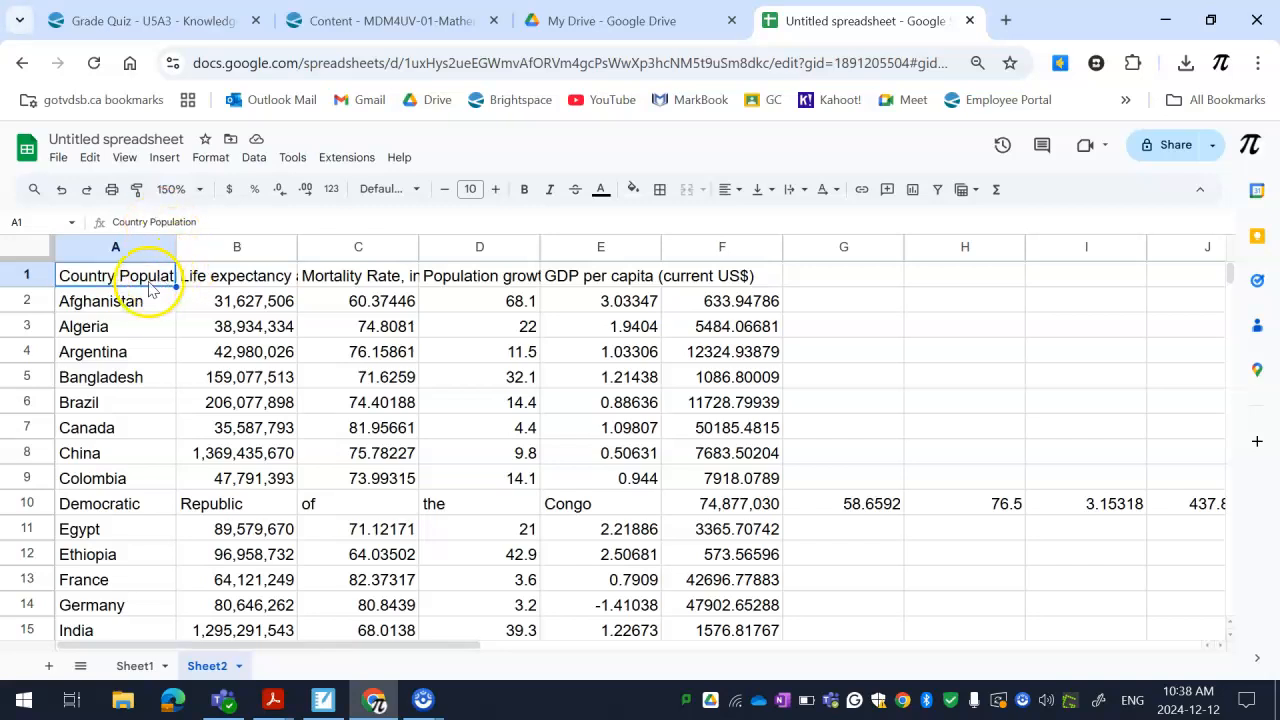
left_click(256, 158)
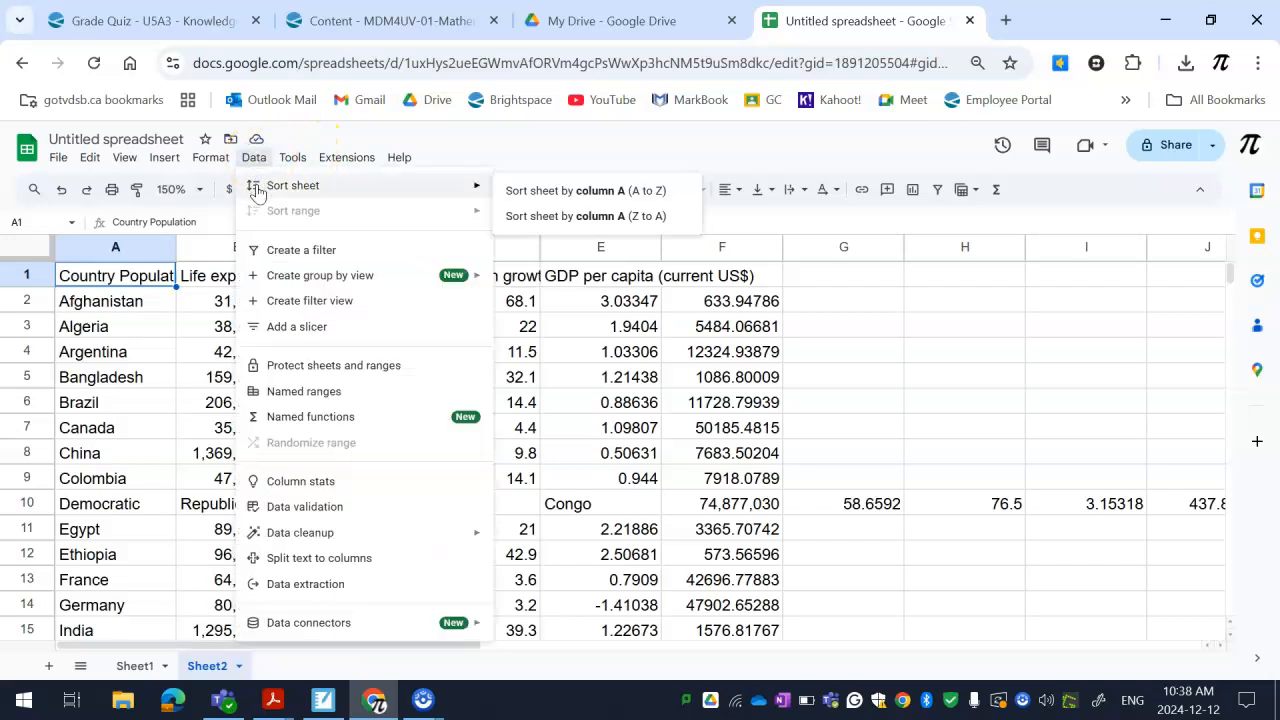
left_click(185, 300)
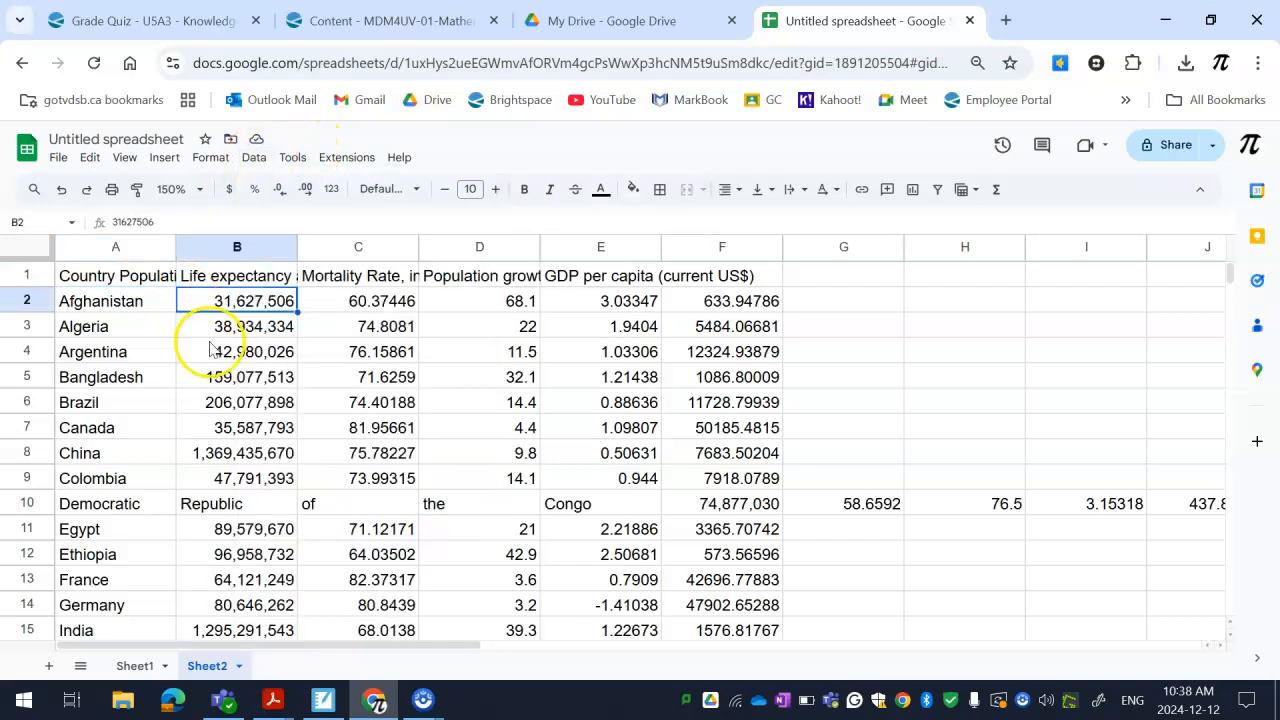
Move the headings in B1:F1, starting with "Life expectancy at birth", one column over so they begin in C1
left_click(220, 282)
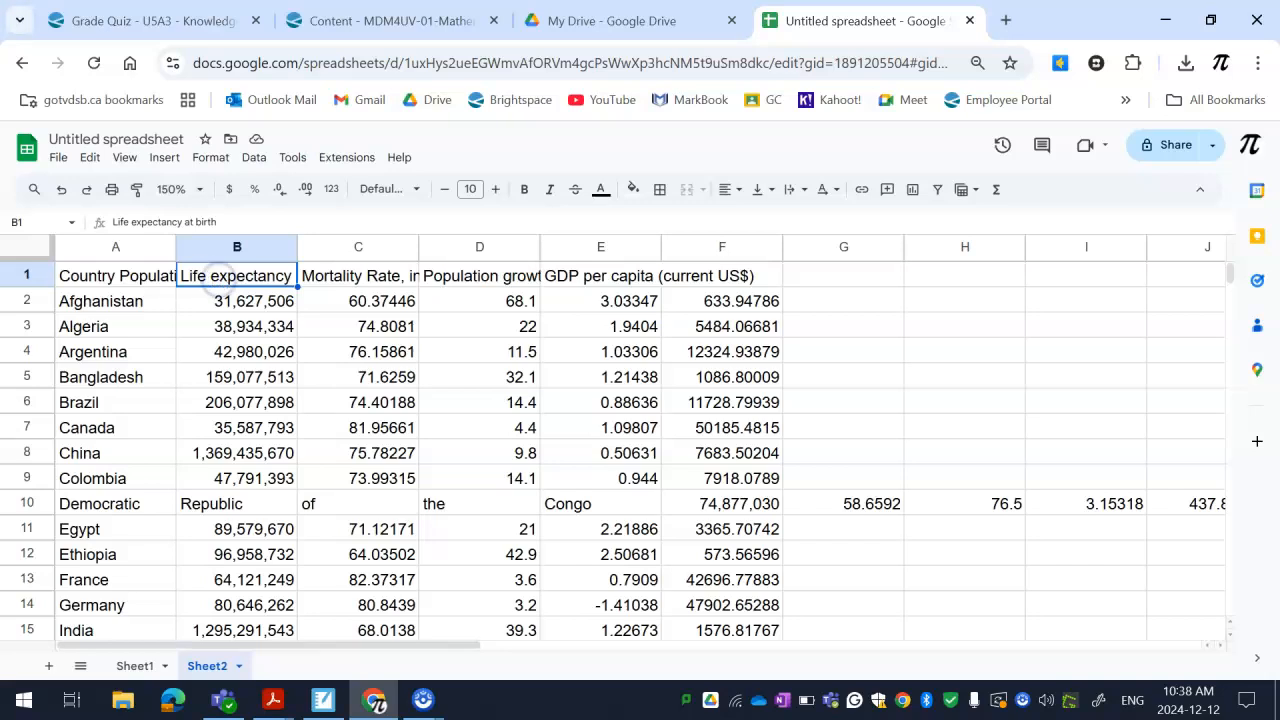
left_click_drag(312, 283, 730, 277)
right_click(280, 272)
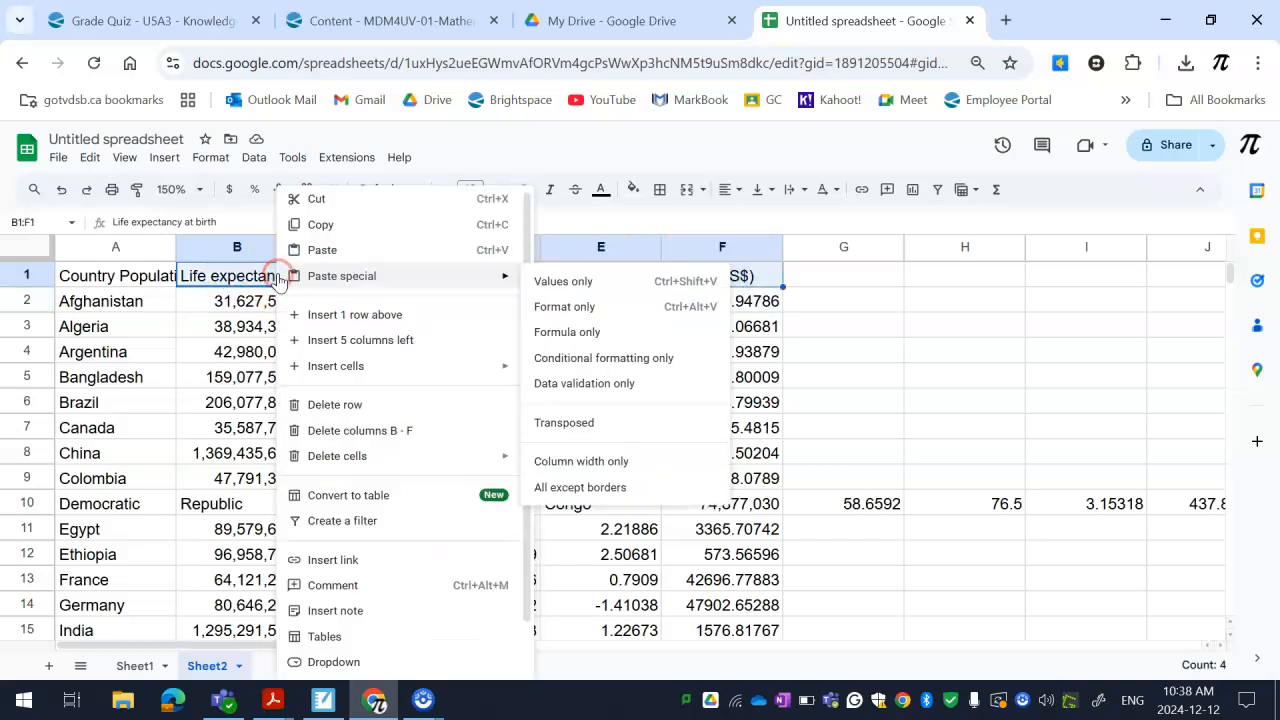
left_click(320, 199)
left_click(348, 280)
right_click(348, 280)
left_click(388, 167)
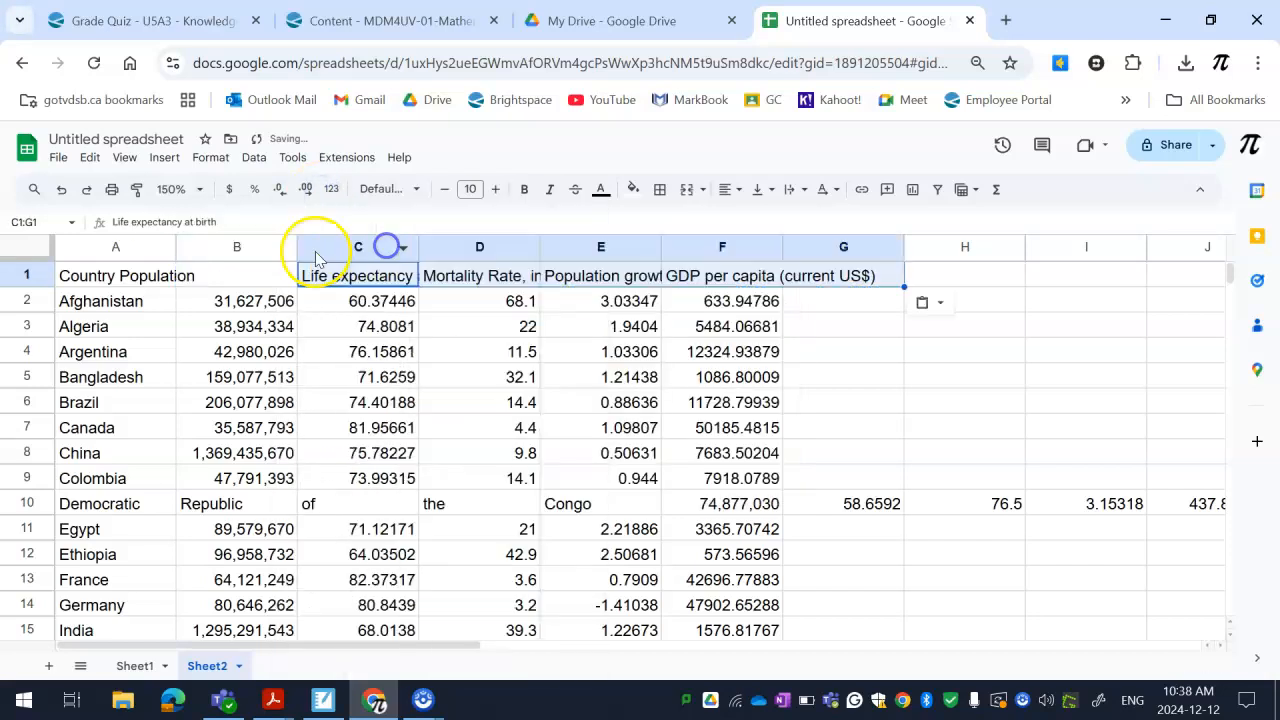
Move the word "Population" out of the A1 heading into B1, leaving only "Country" in A1
left_click(143, 280)
left_click(216, 277)
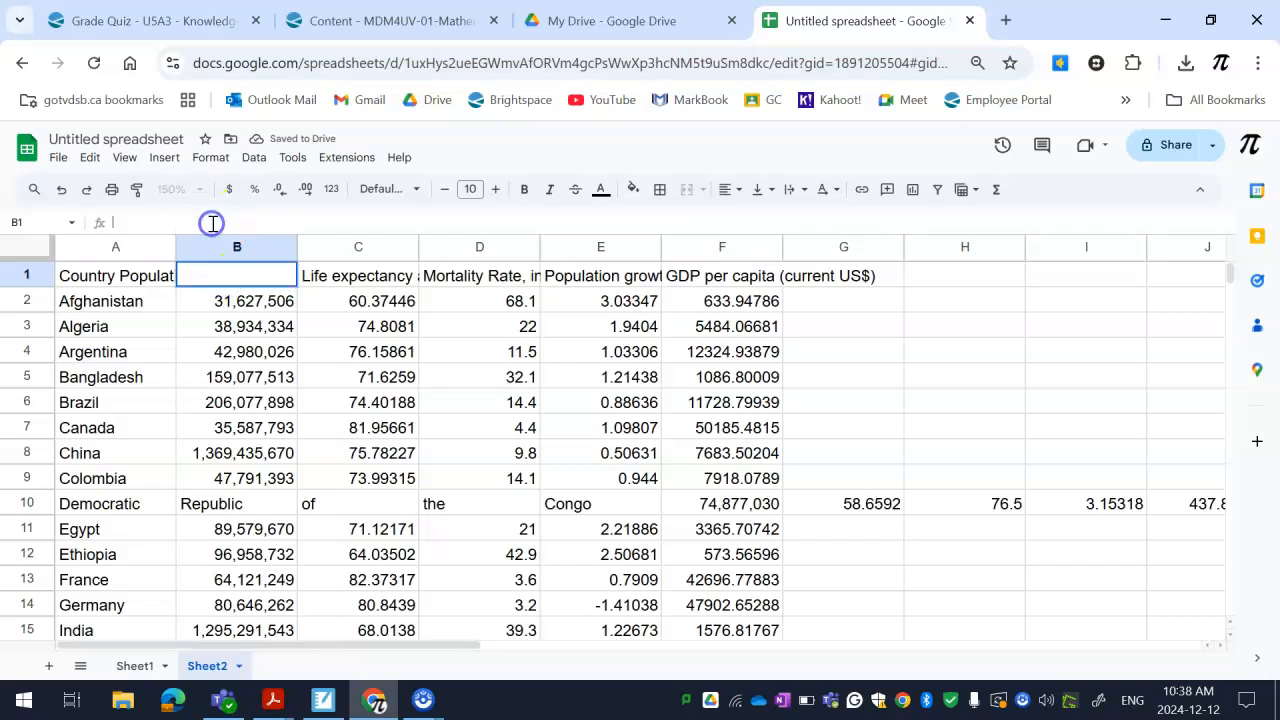
left_click(103, 276)
double_click(152, 222)
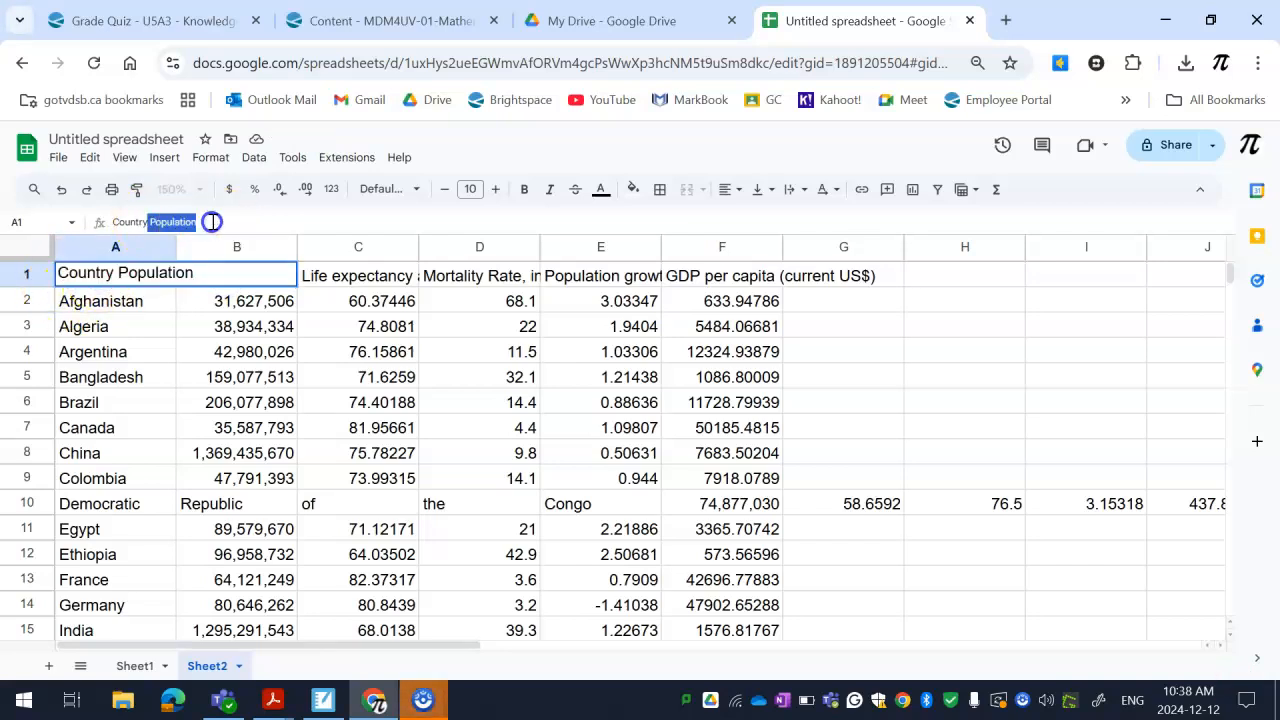
key("BackSpace")
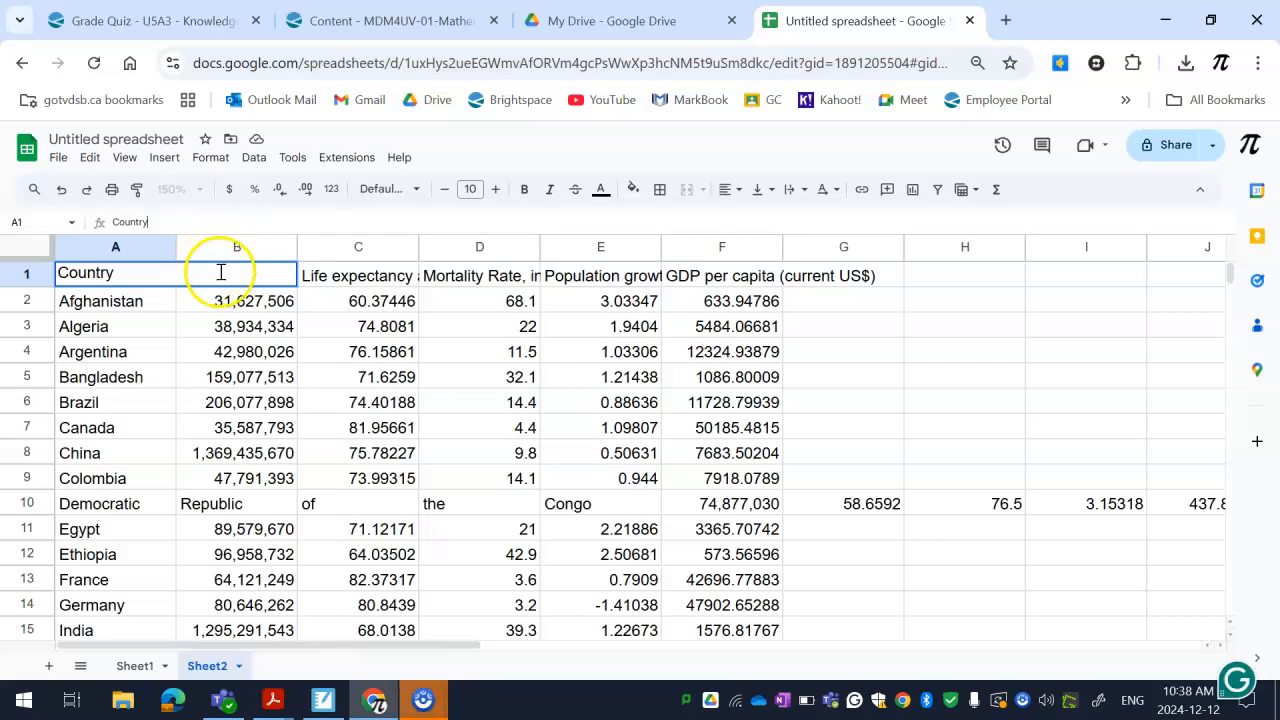
left_click(178, 350)
left_click(238, 277)
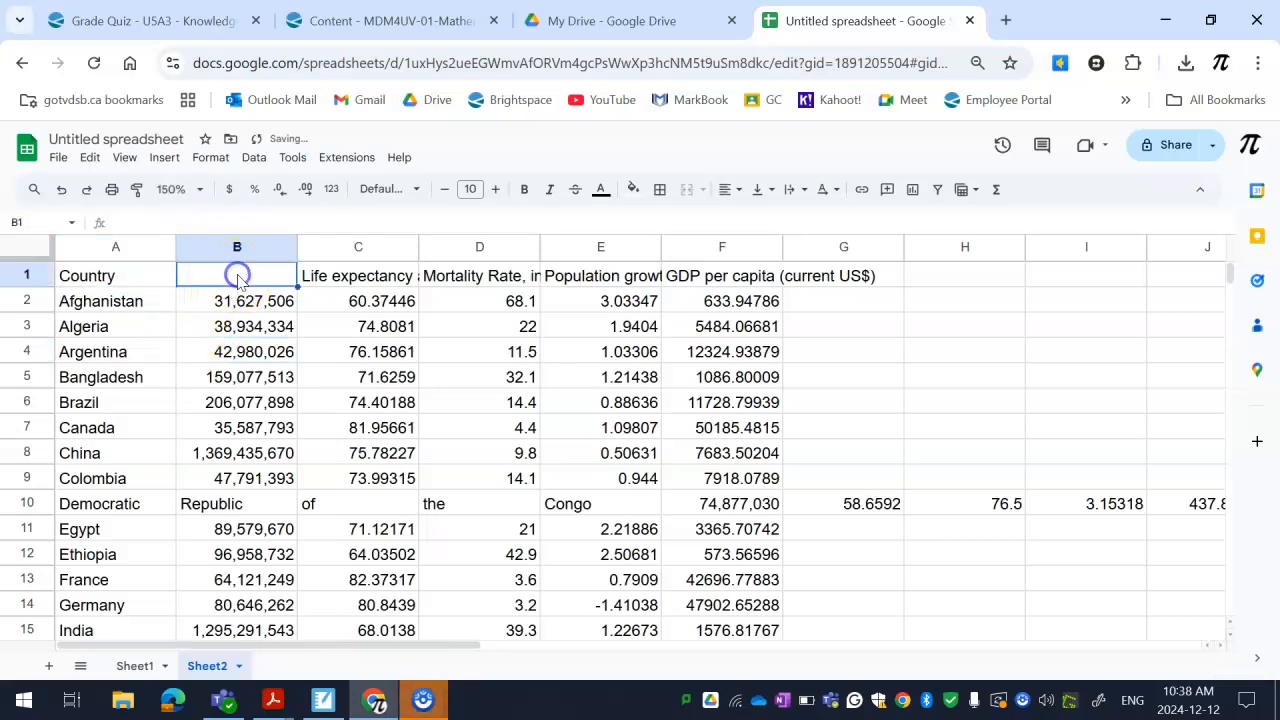
key("ctrl+v")
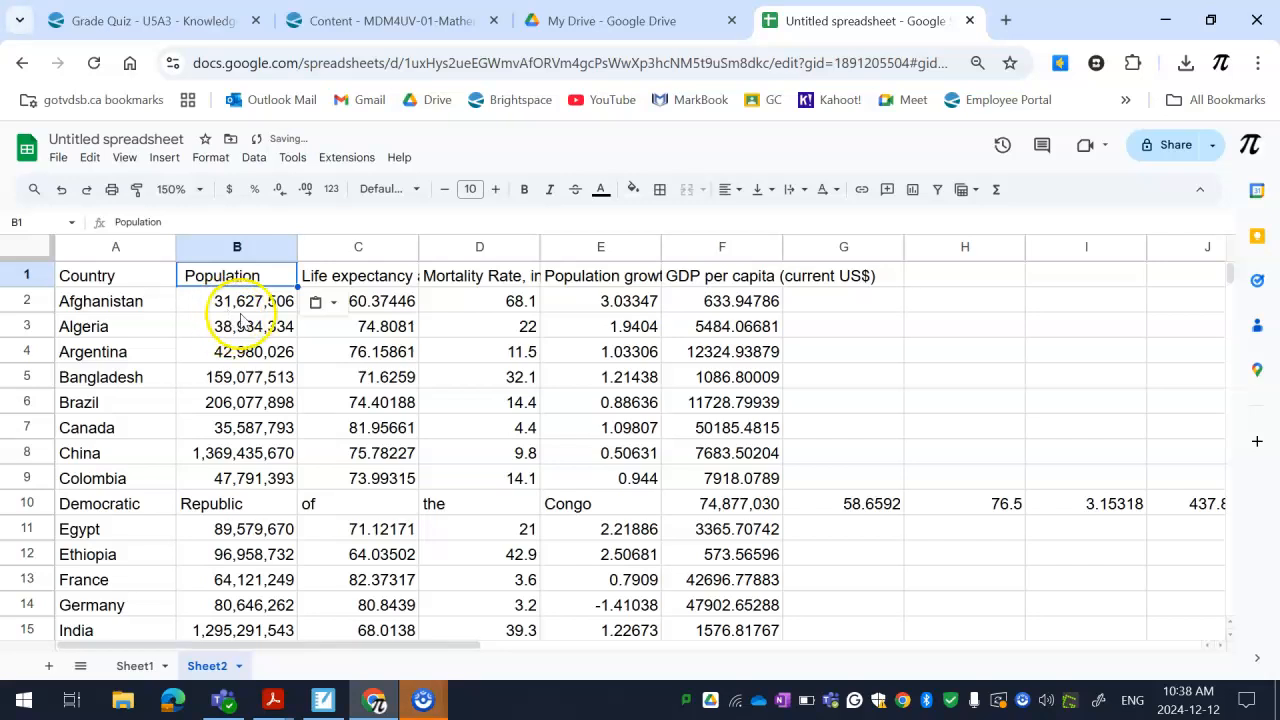
Wrap the text of the column headings in A1:G1
left_click(45, 283)
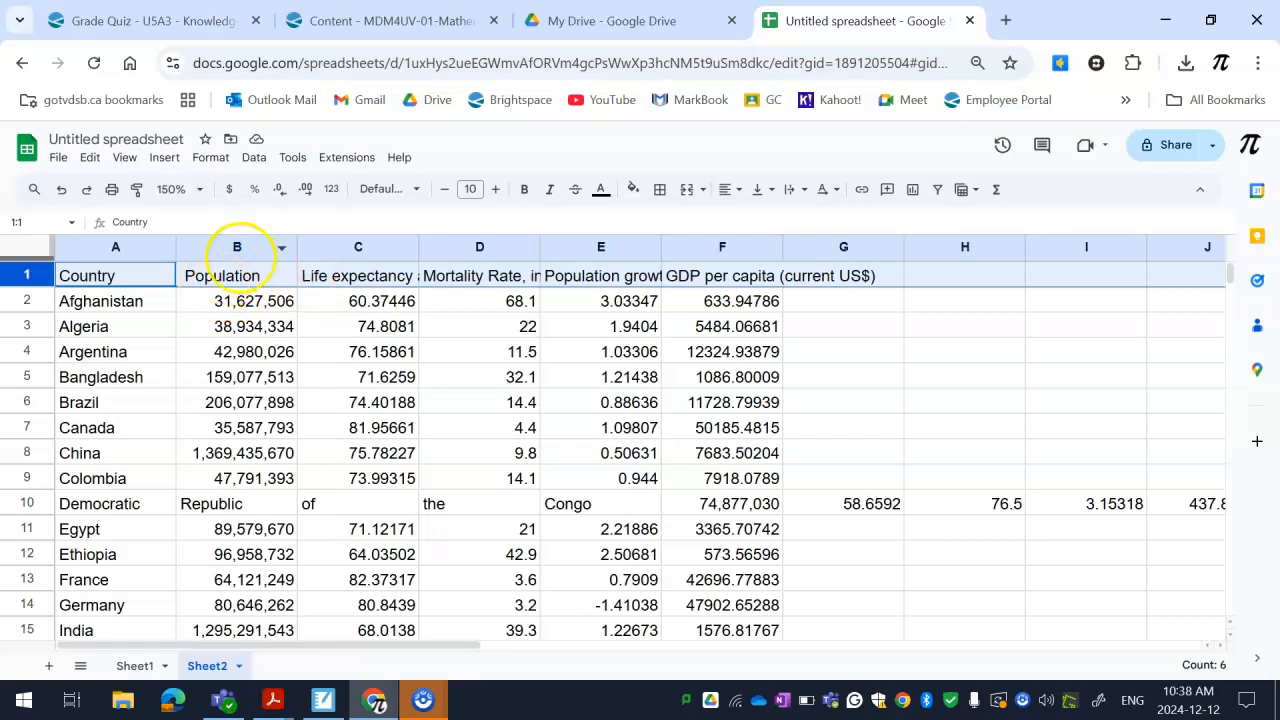
right_click(36, 283)
left_click_drag(88, 285, 791, 282)
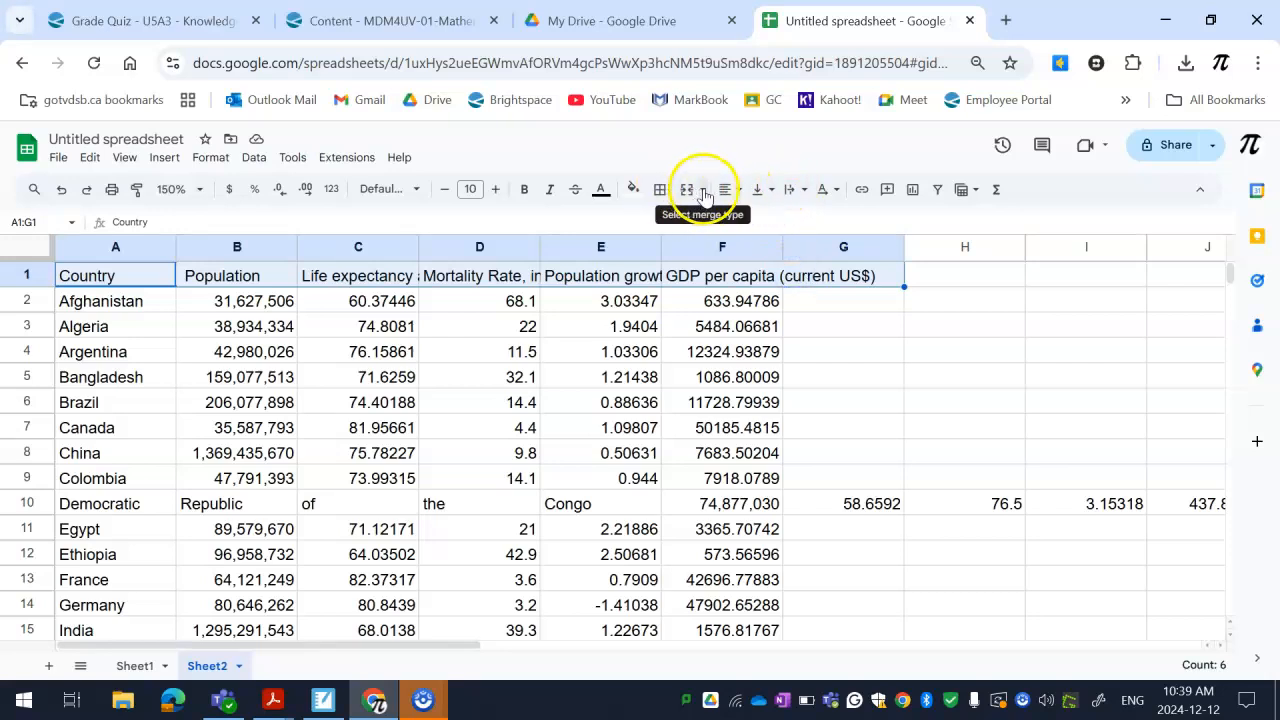
left_click(797, 190)
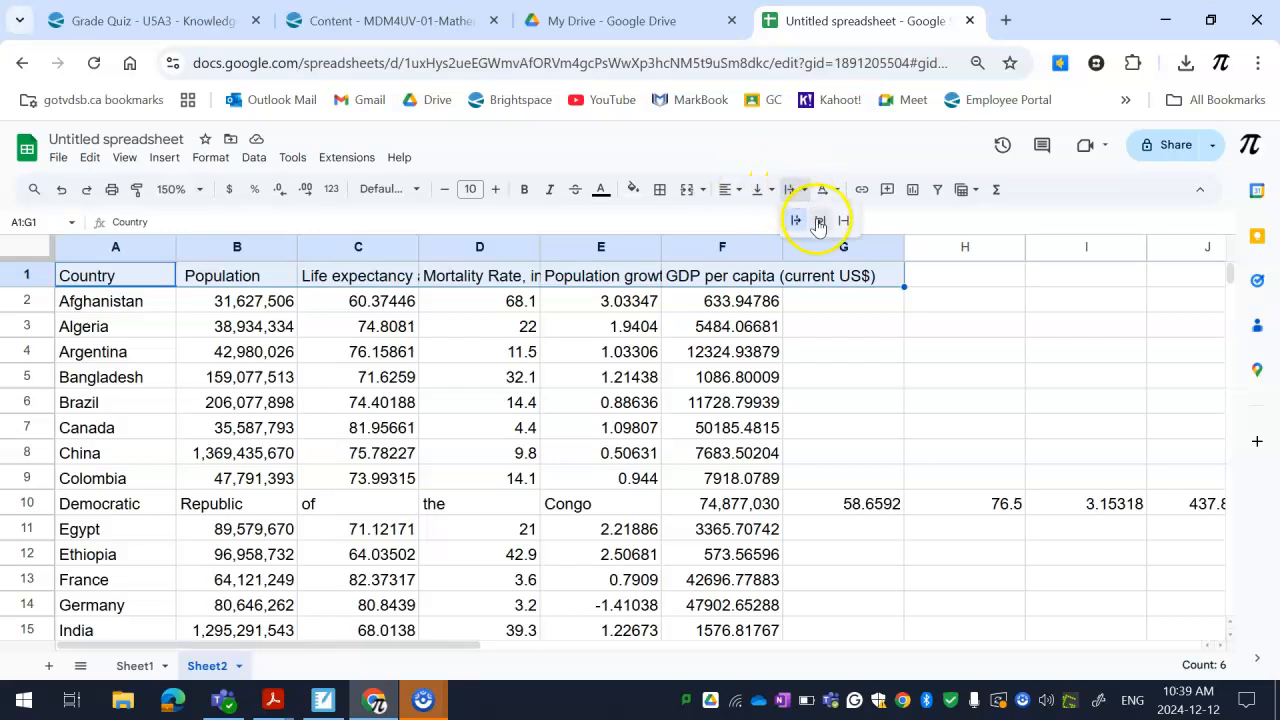
left_click(817, 222)
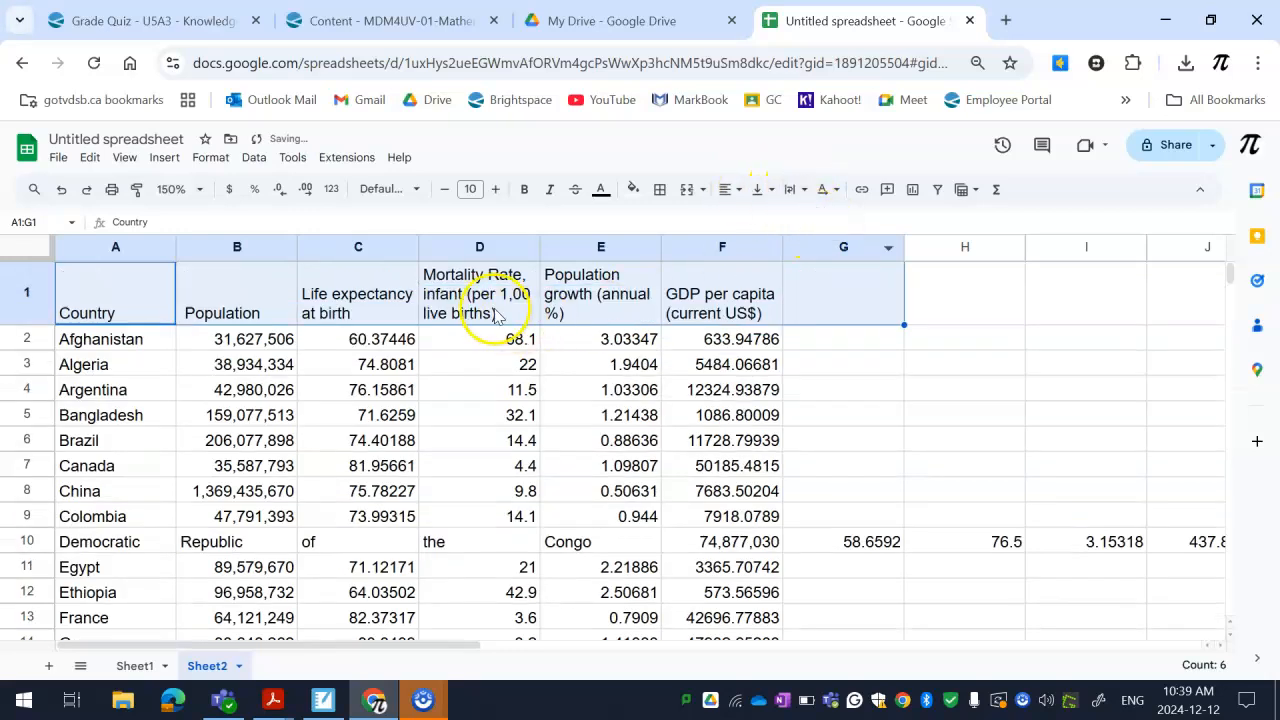
Try middle and bottom vertical alignment on the headings in A1:G1, and settle on top alignment
left_click(835, 192)
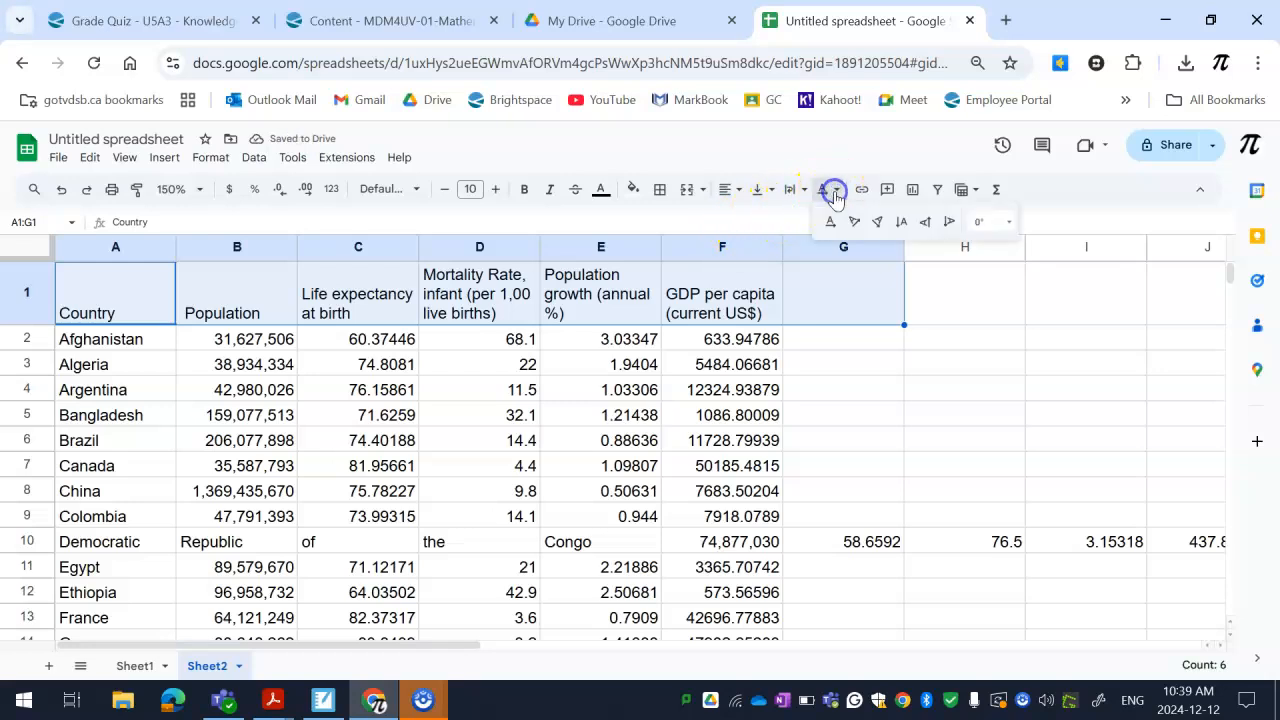
left_click(801, 190)
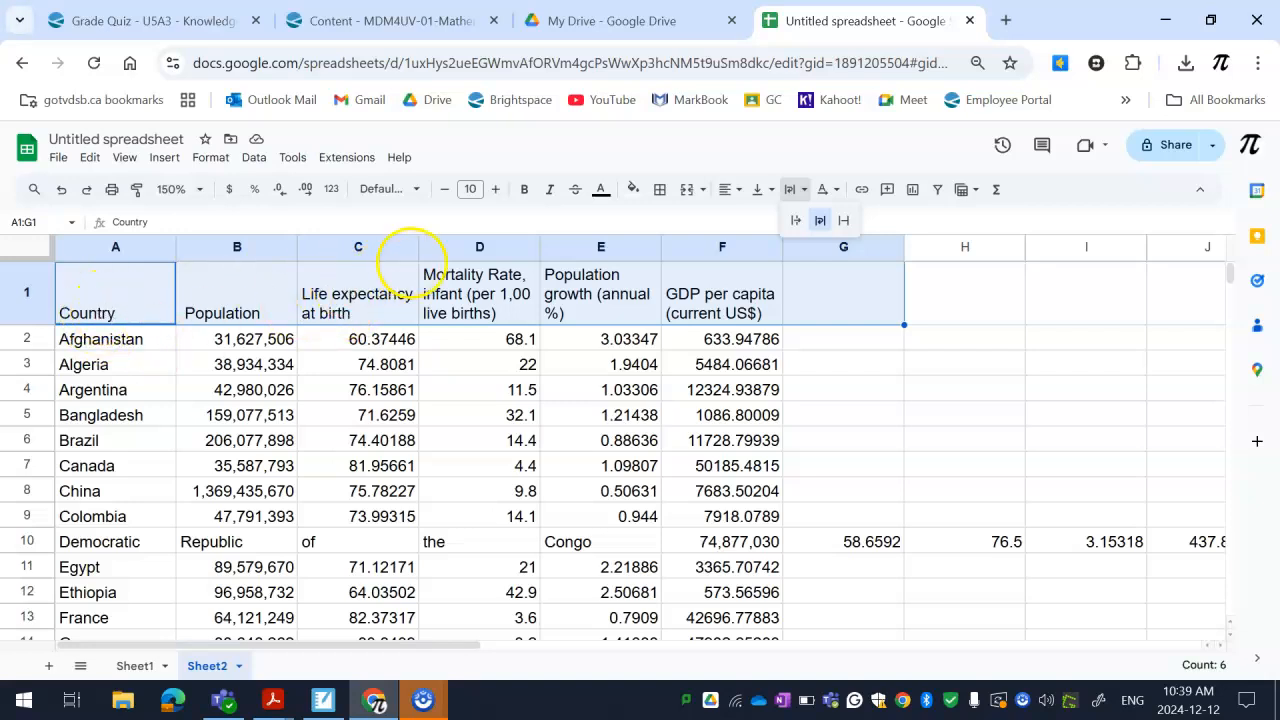
left_click(768, 192)
left_click(787, 221)
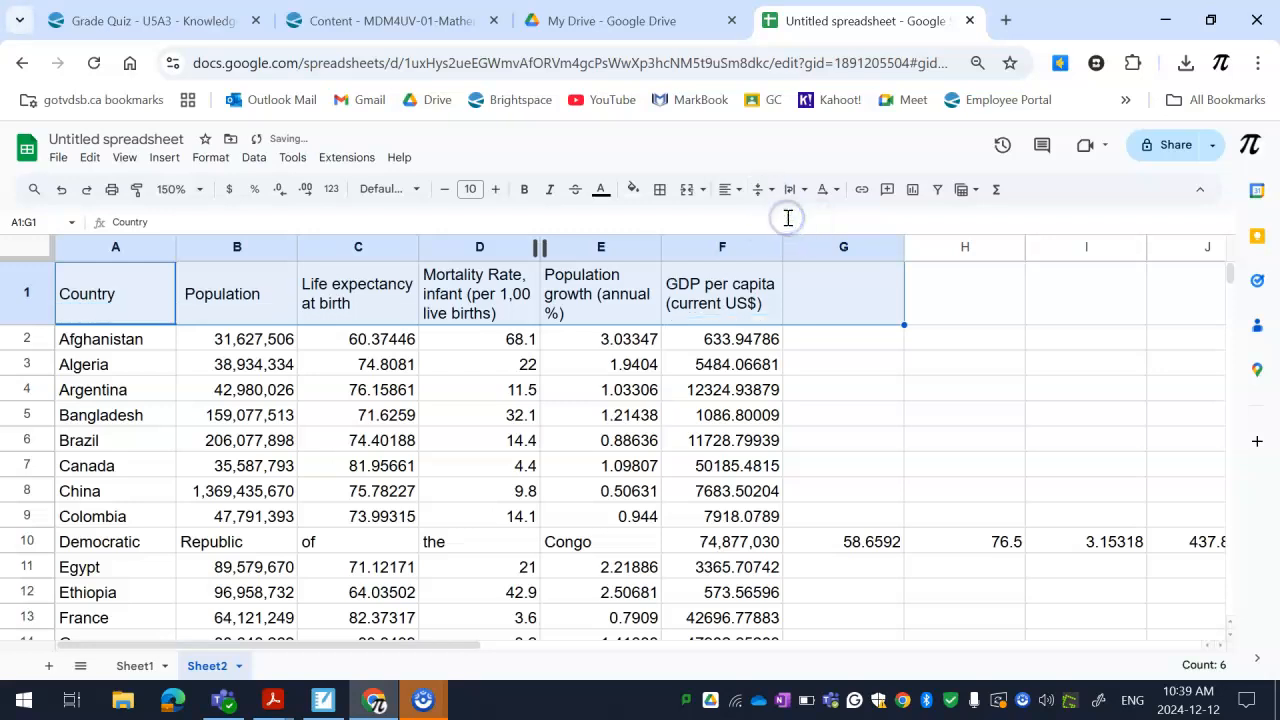
left_click(768, 190)
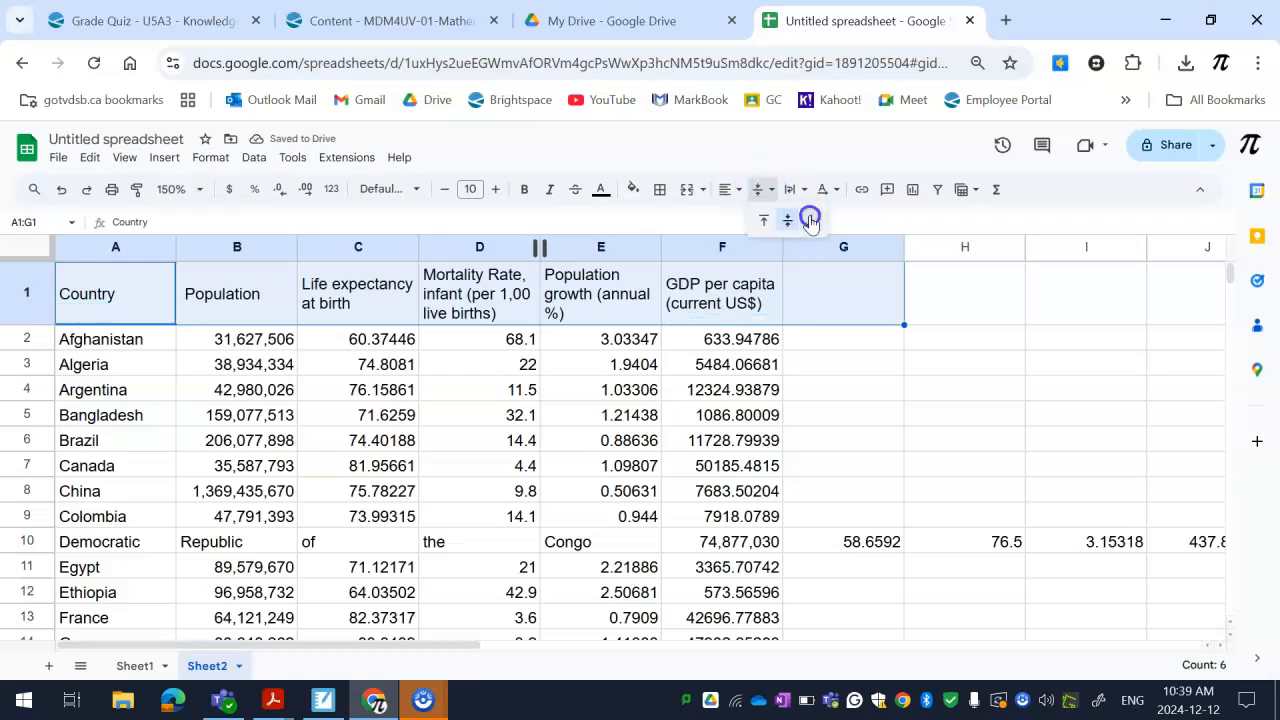
left_click(810, 220)
left_click(772, 192)
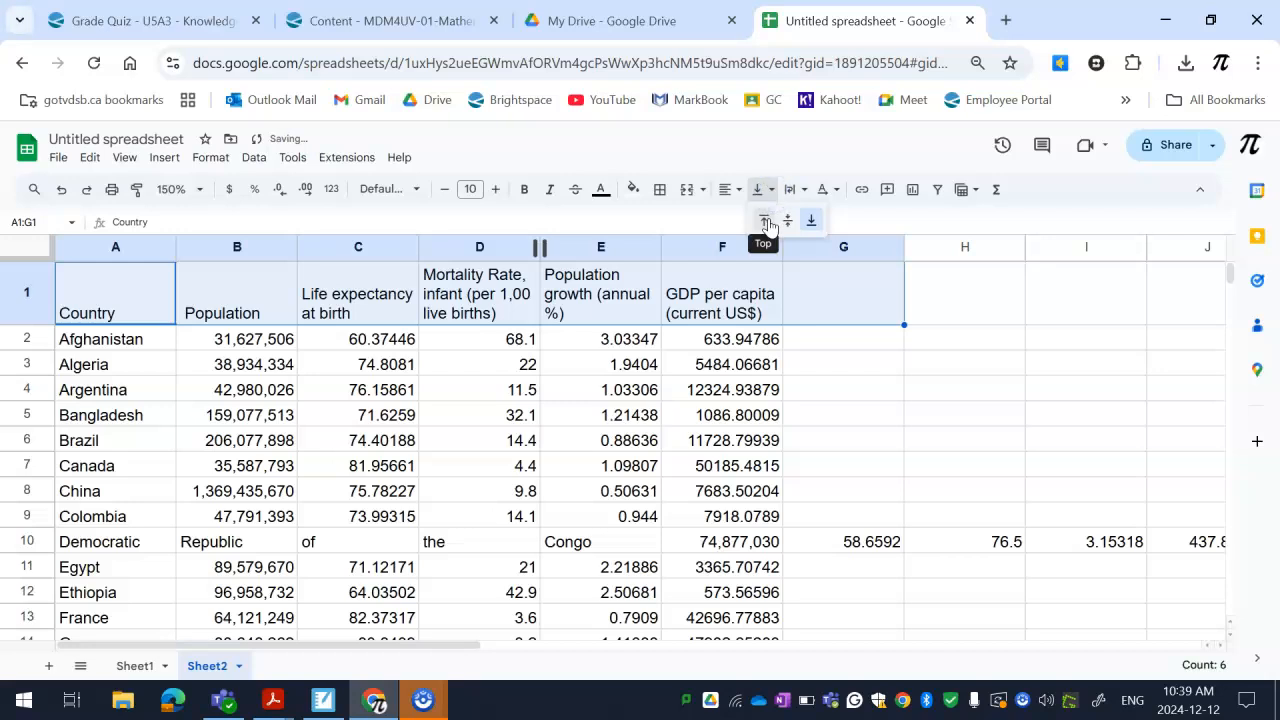
left_click(766, 222)
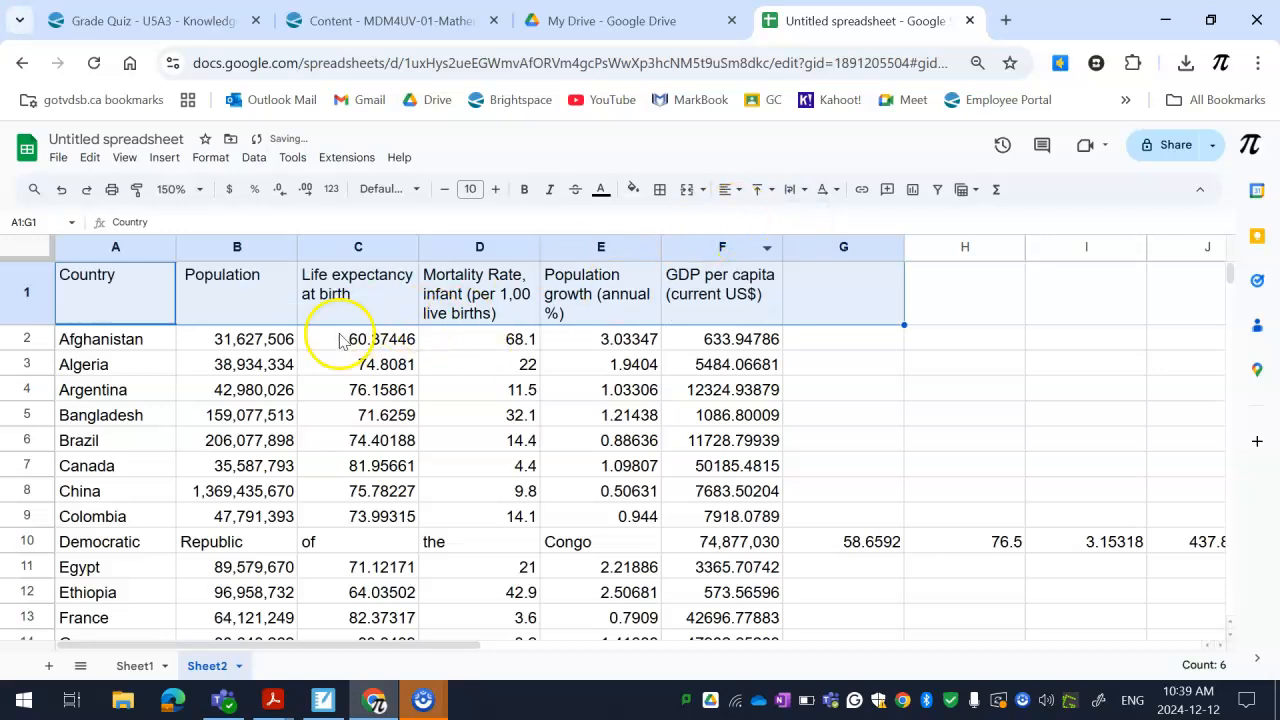
Apply all borders to the headings and first three country rows in A1:F4
left_click(40, 300)
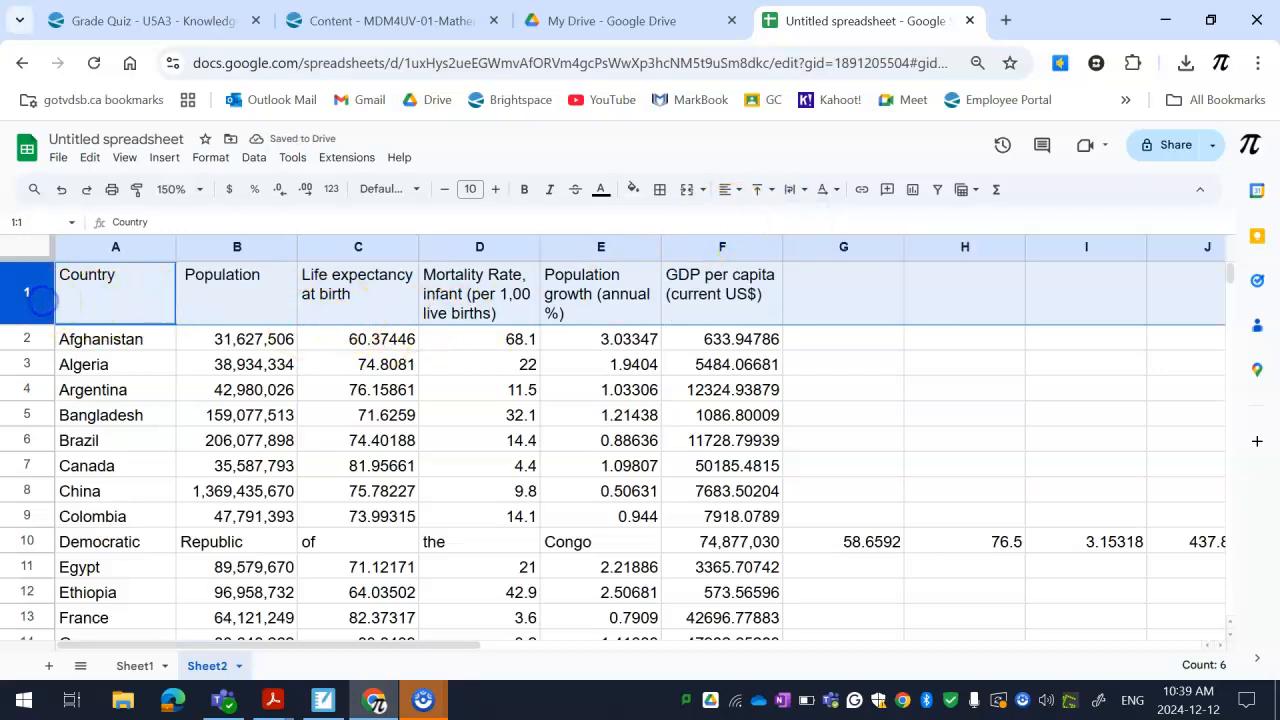
left_click(80, 294)
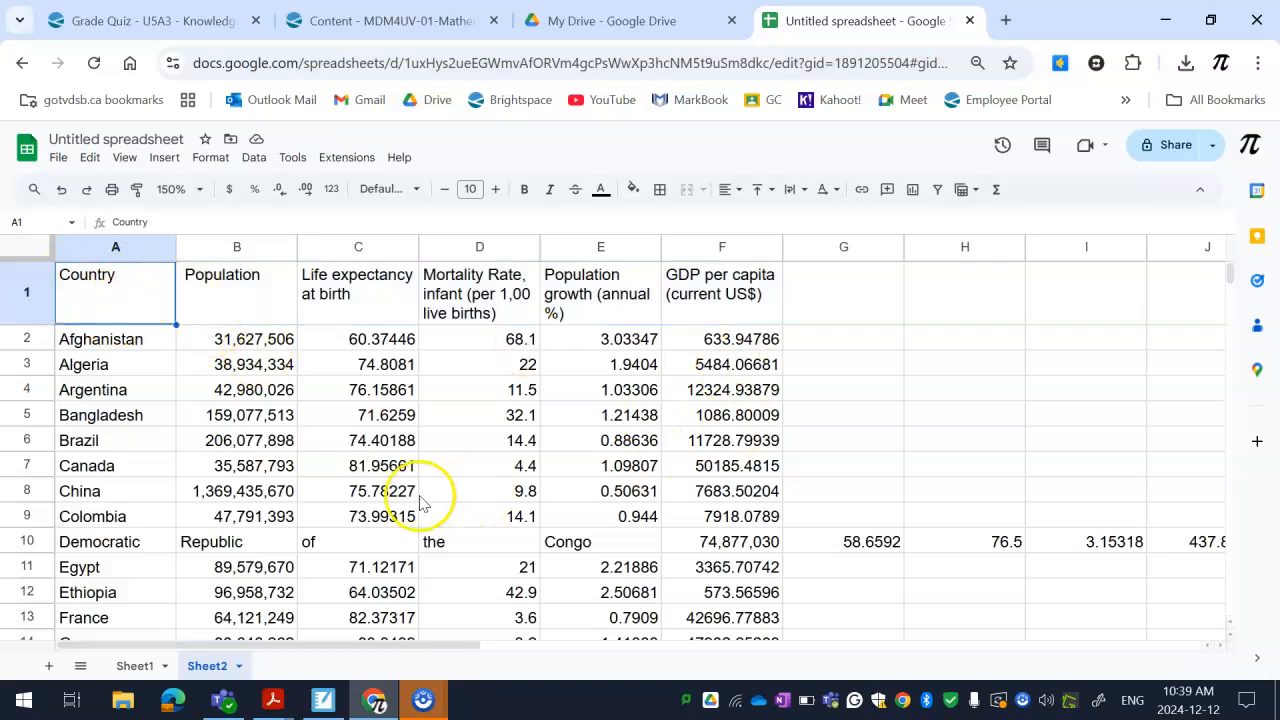
left_click_drag(114, 309, 748, 390)
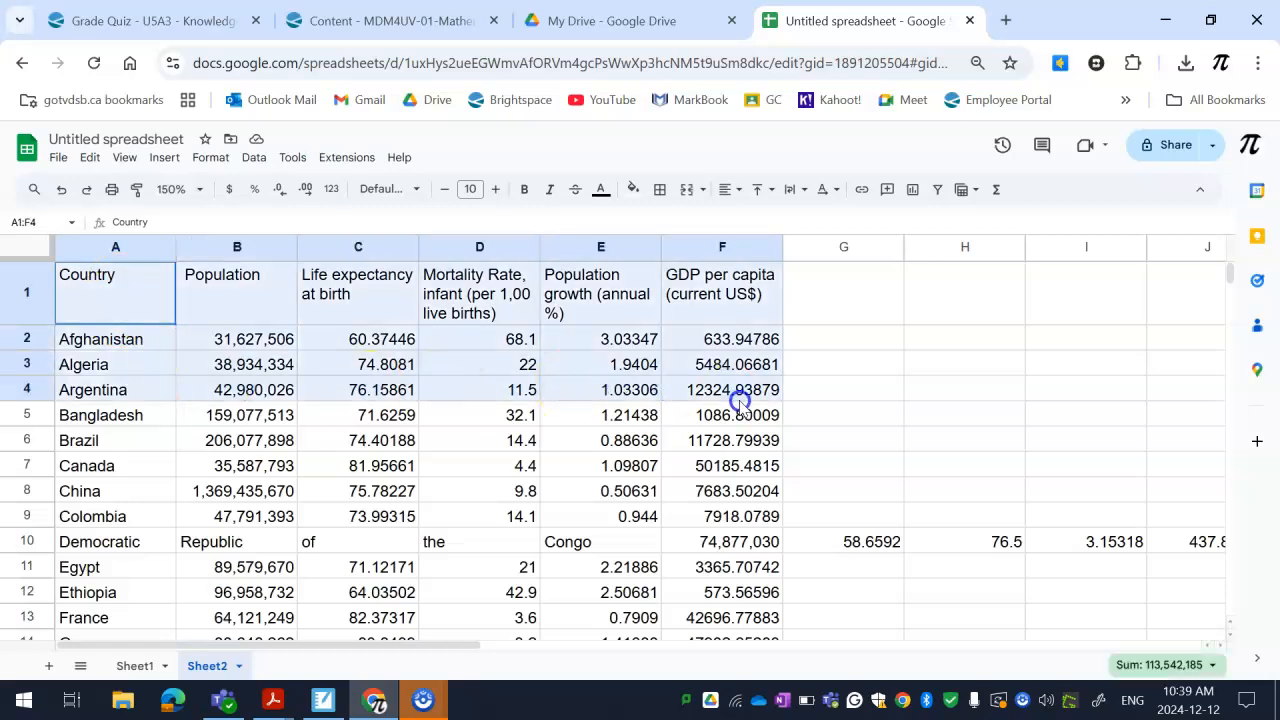
left_click(660, 190)
left_click(668, 222)
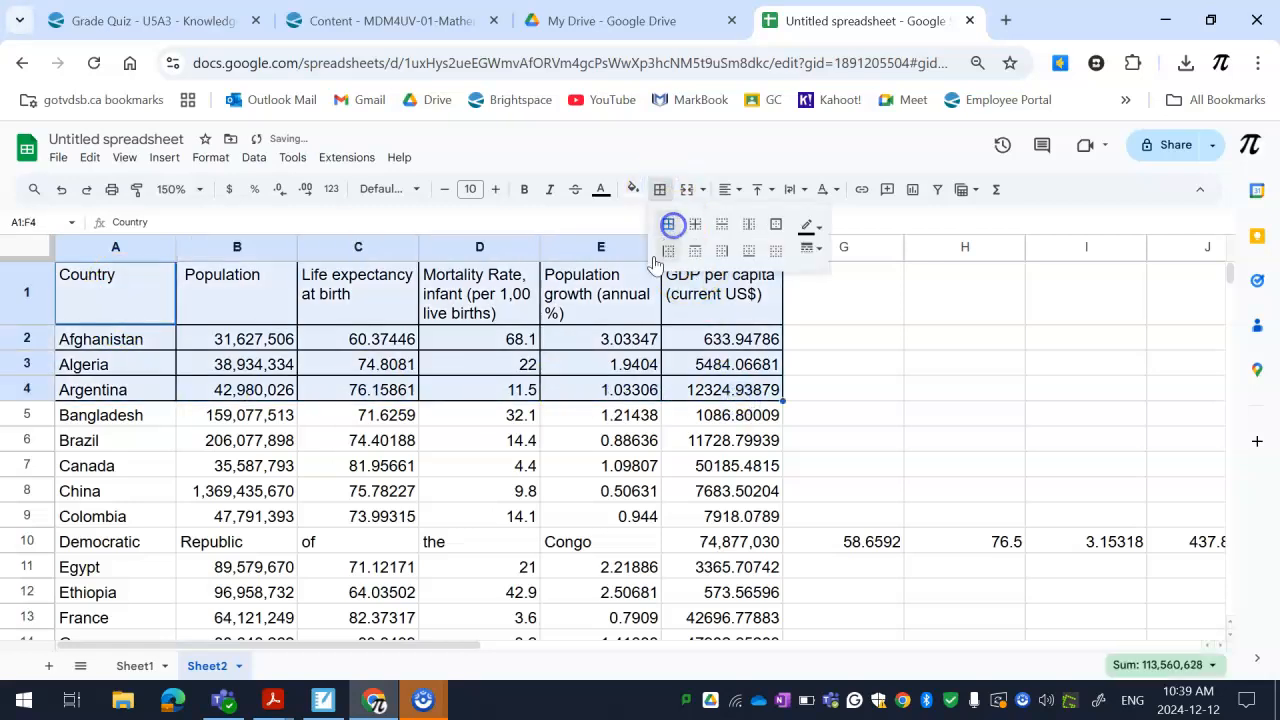
Undo the borders applied to A1:F4
left_click(578, 448)
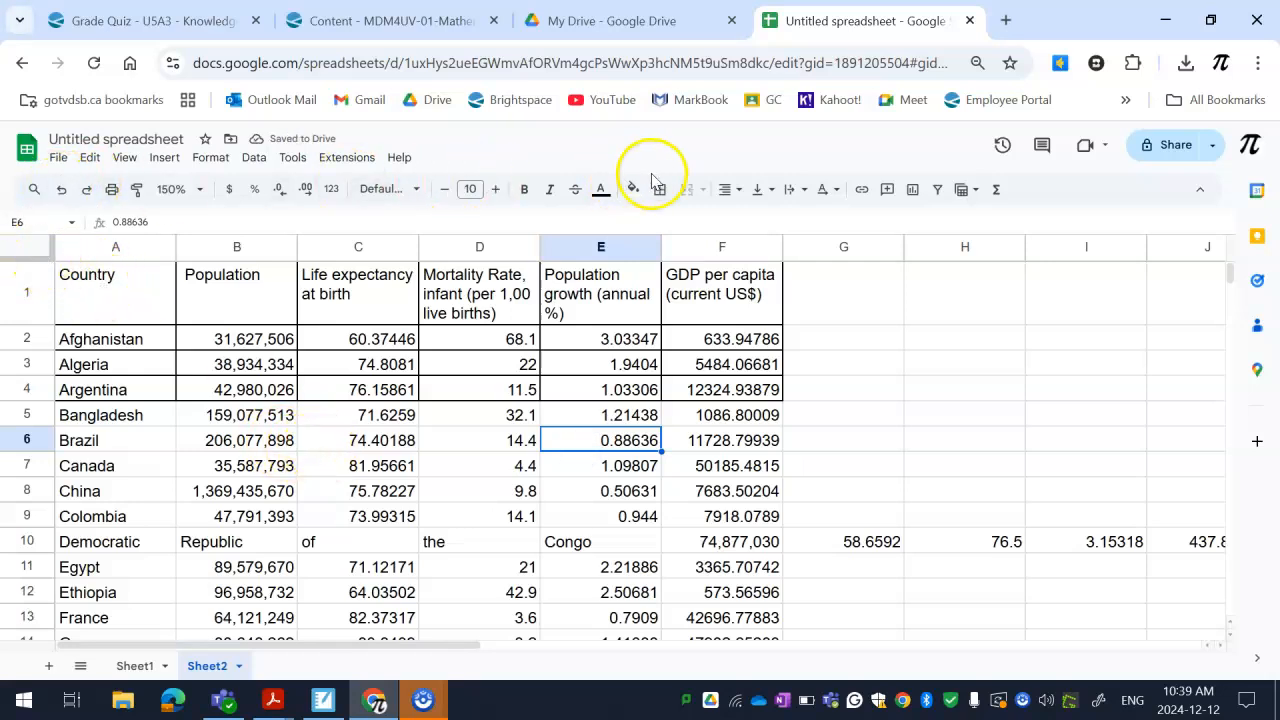
left_click(62, 190)
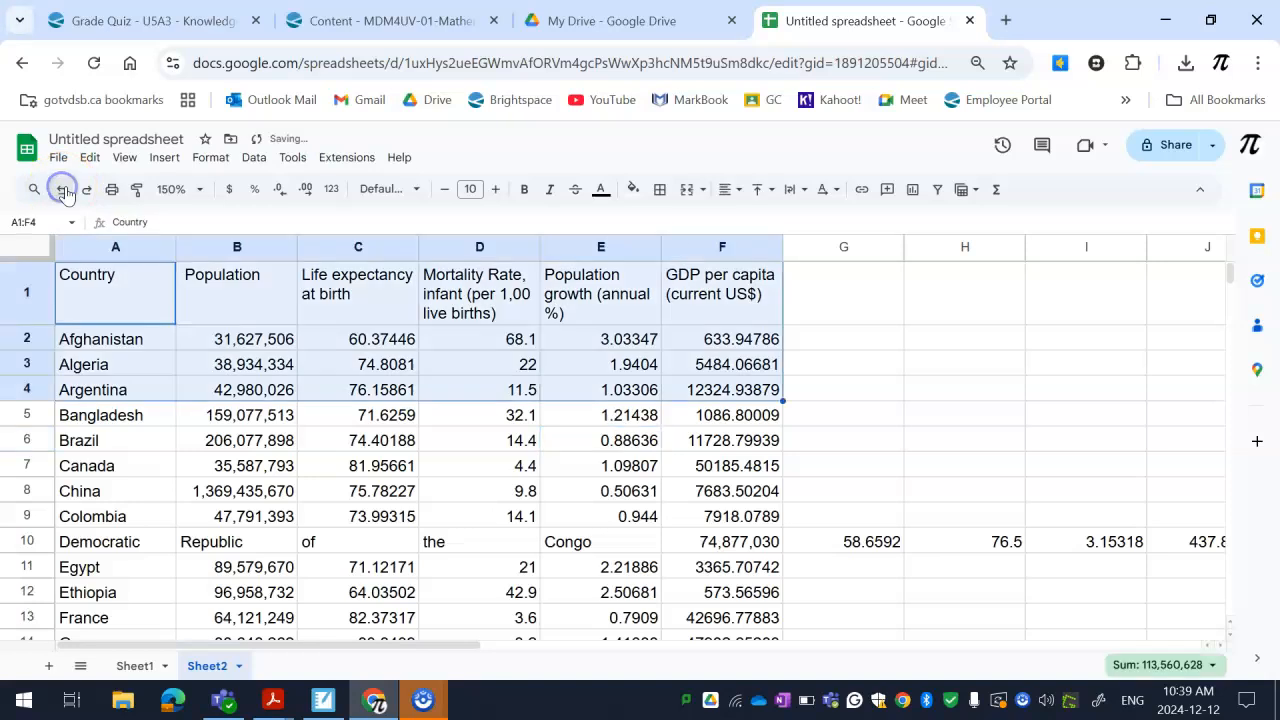
Try merging cells A10:E10, which hold the split country name Democratic Republic of the Congo, and undo the merge
scroll(199, 527, "down", 2)
scroll(195, 520, "up", 2)
scroll(180, 520, "down", 2)
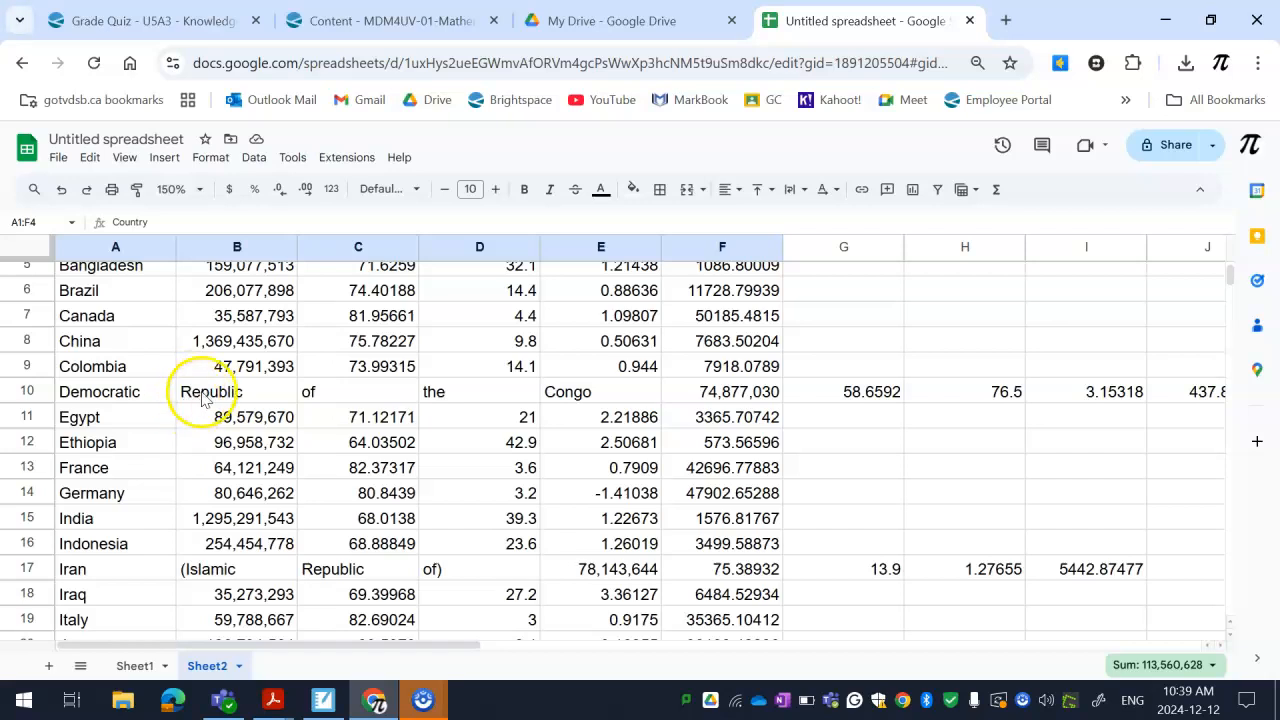
left_click_drag(115, 392, 557, 392)
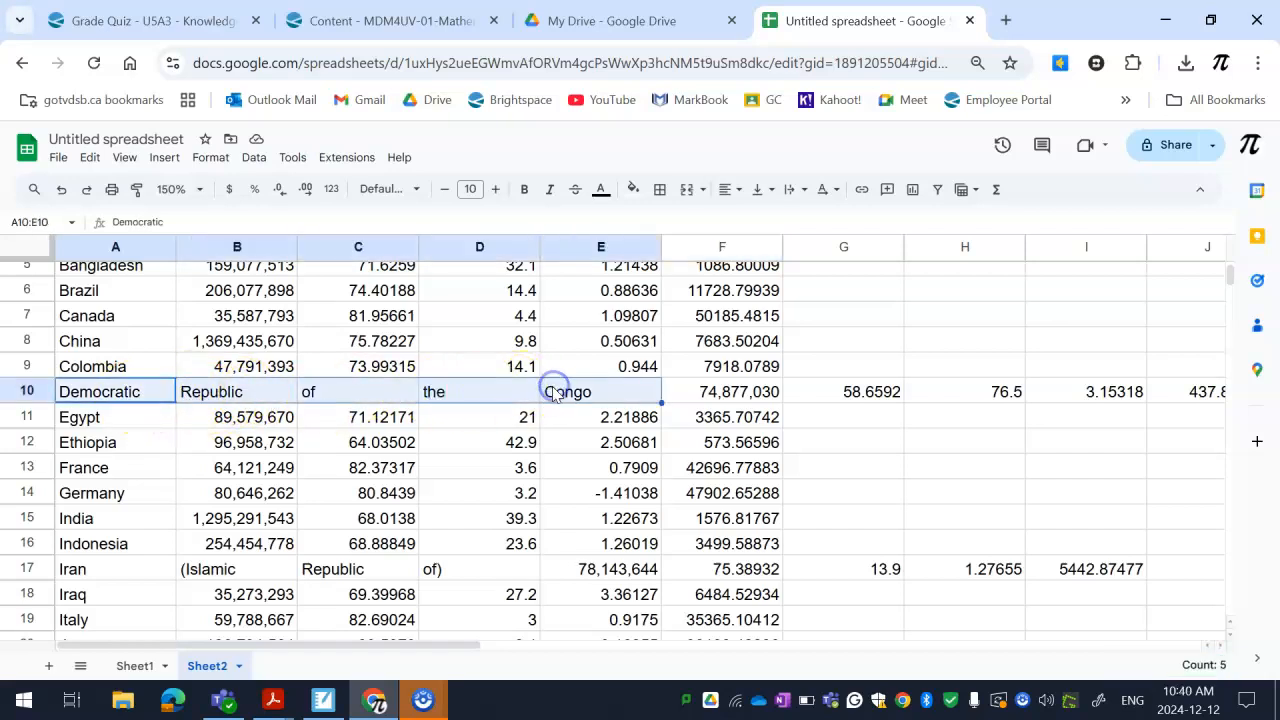
left_click(688, 190)
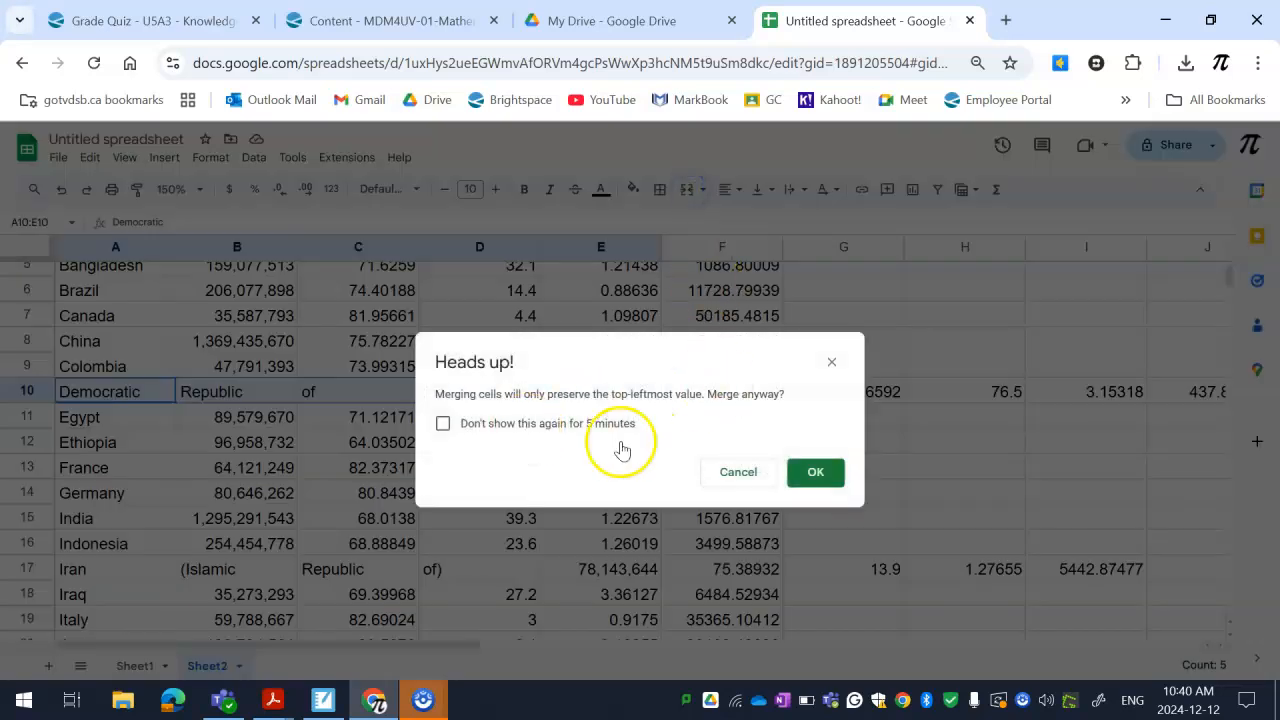
left_click(816, 474)
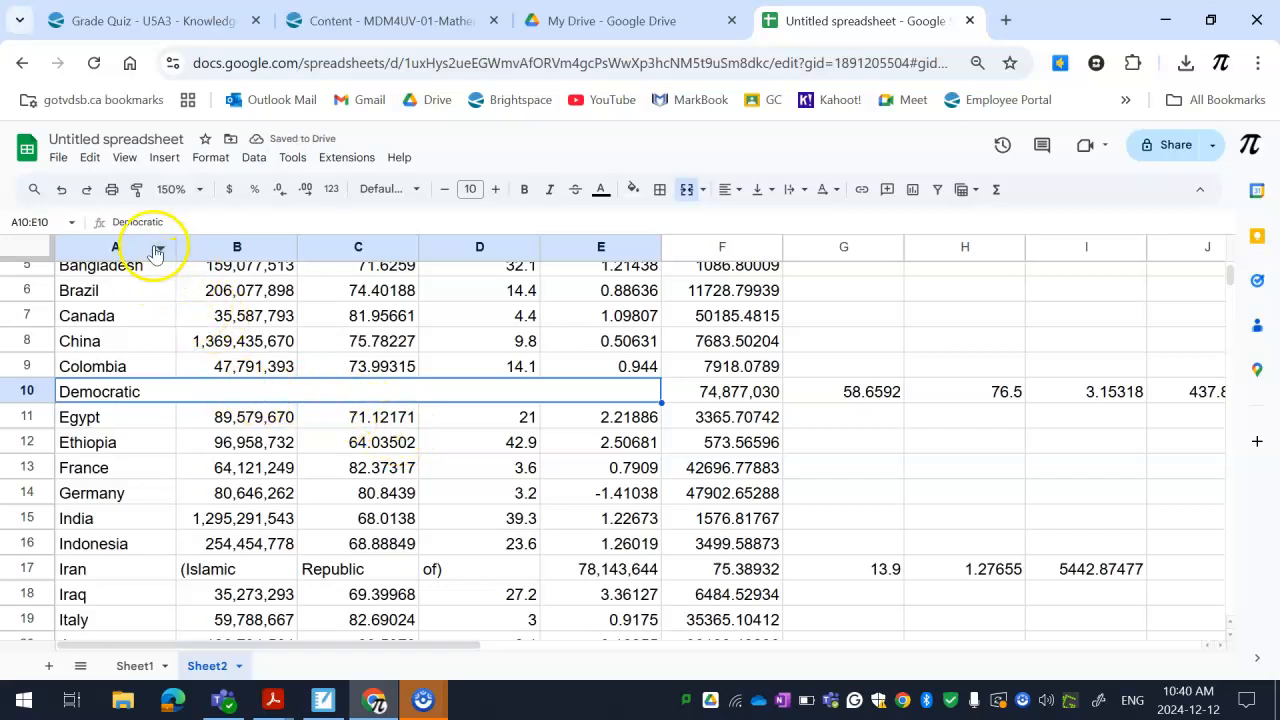
left_click(62, 190)
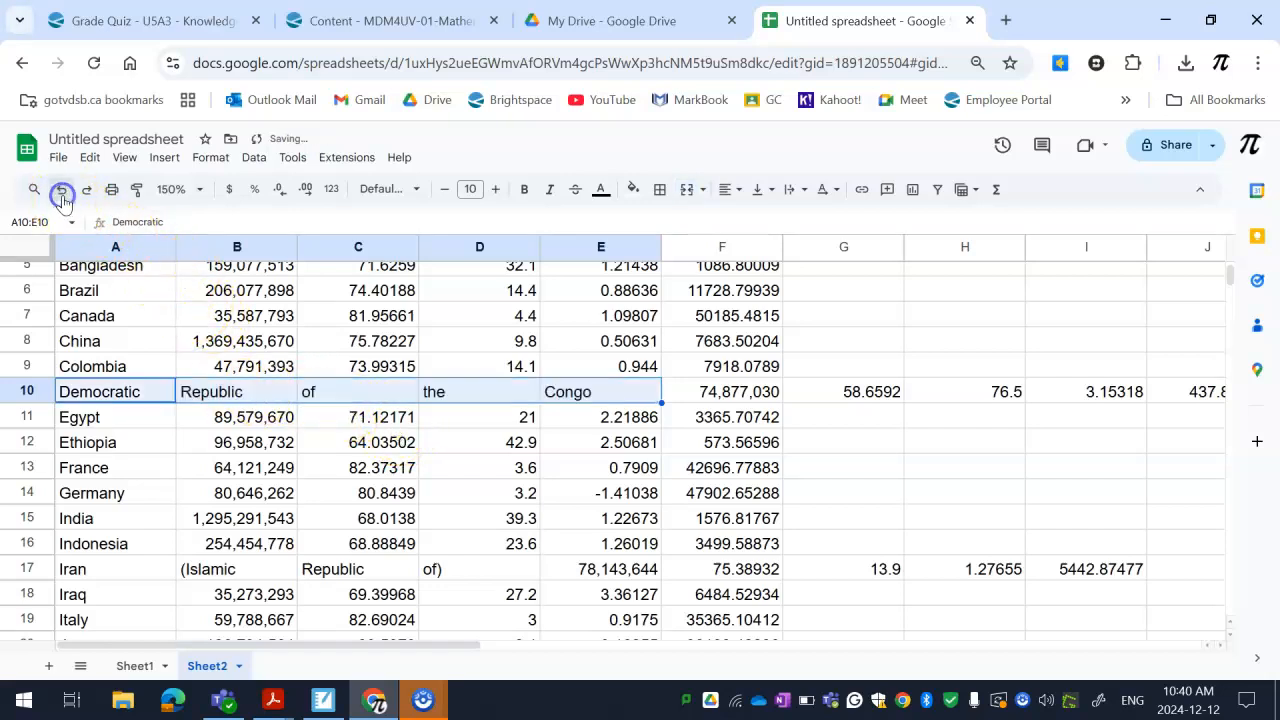
Complete the country name in A10 as "Democratic Republic of the Congo"
left_click(174, 395)
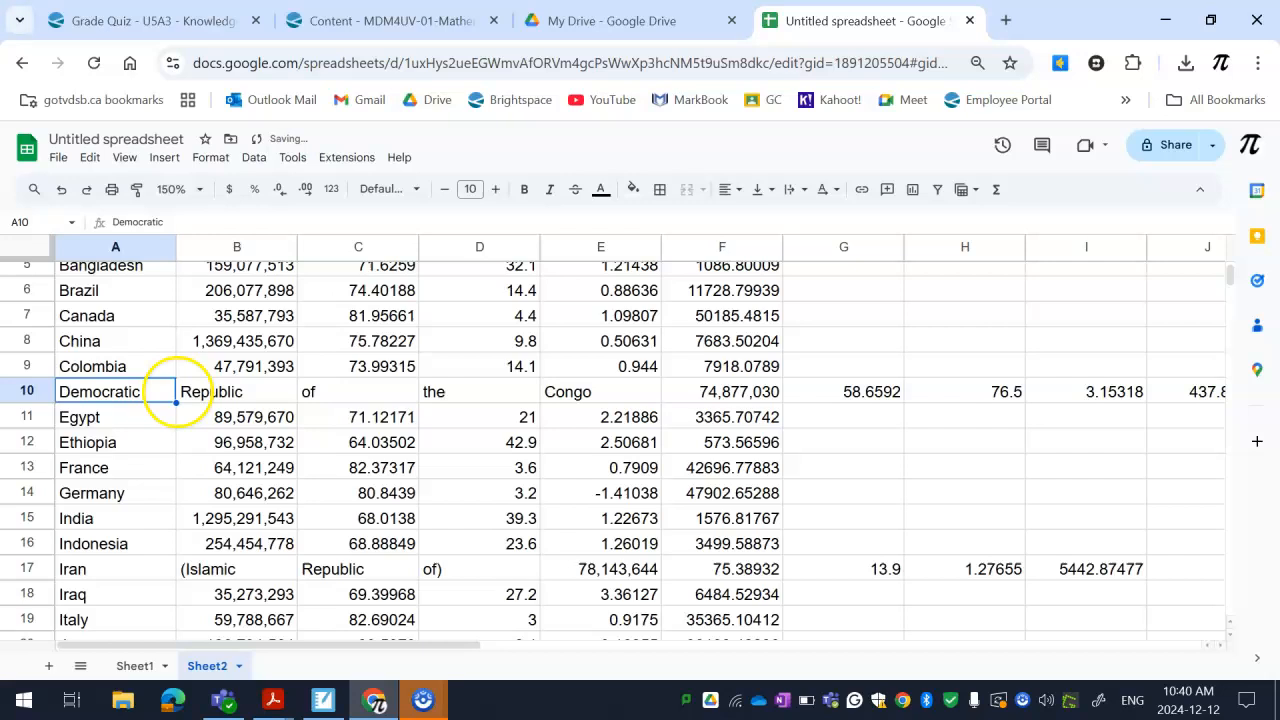
left_click(178, 225)
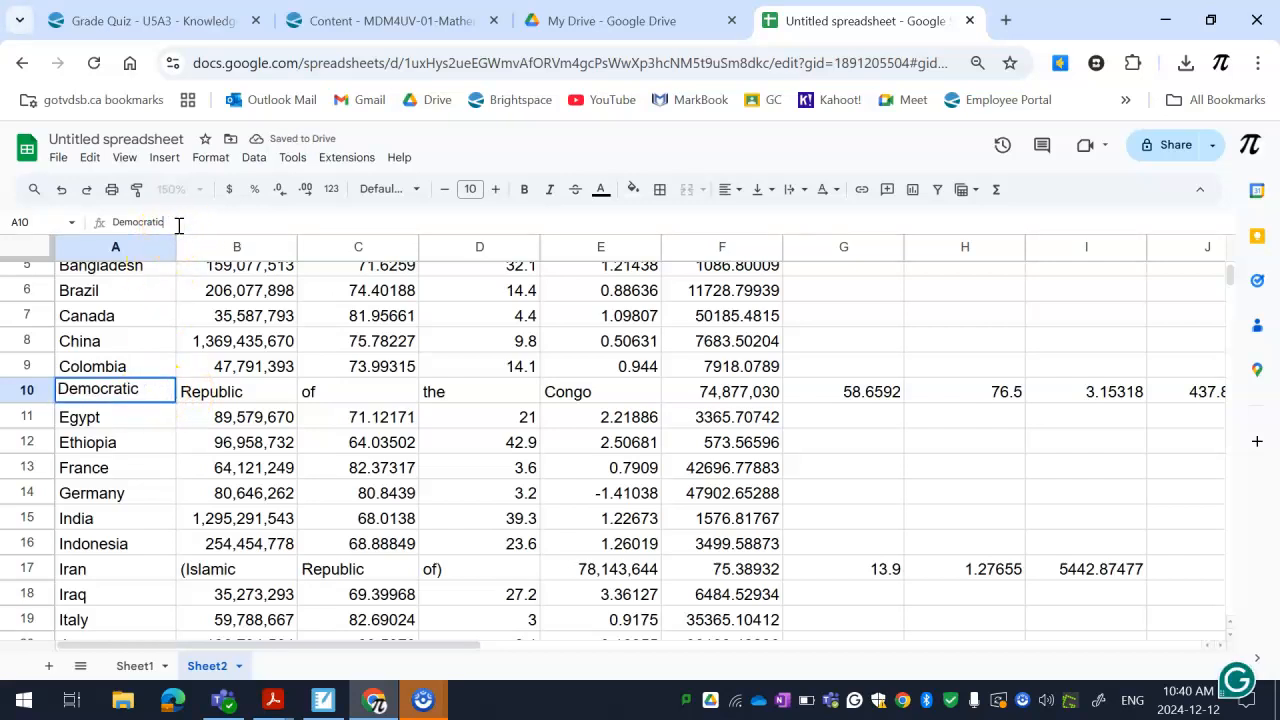
type("Republic of the")
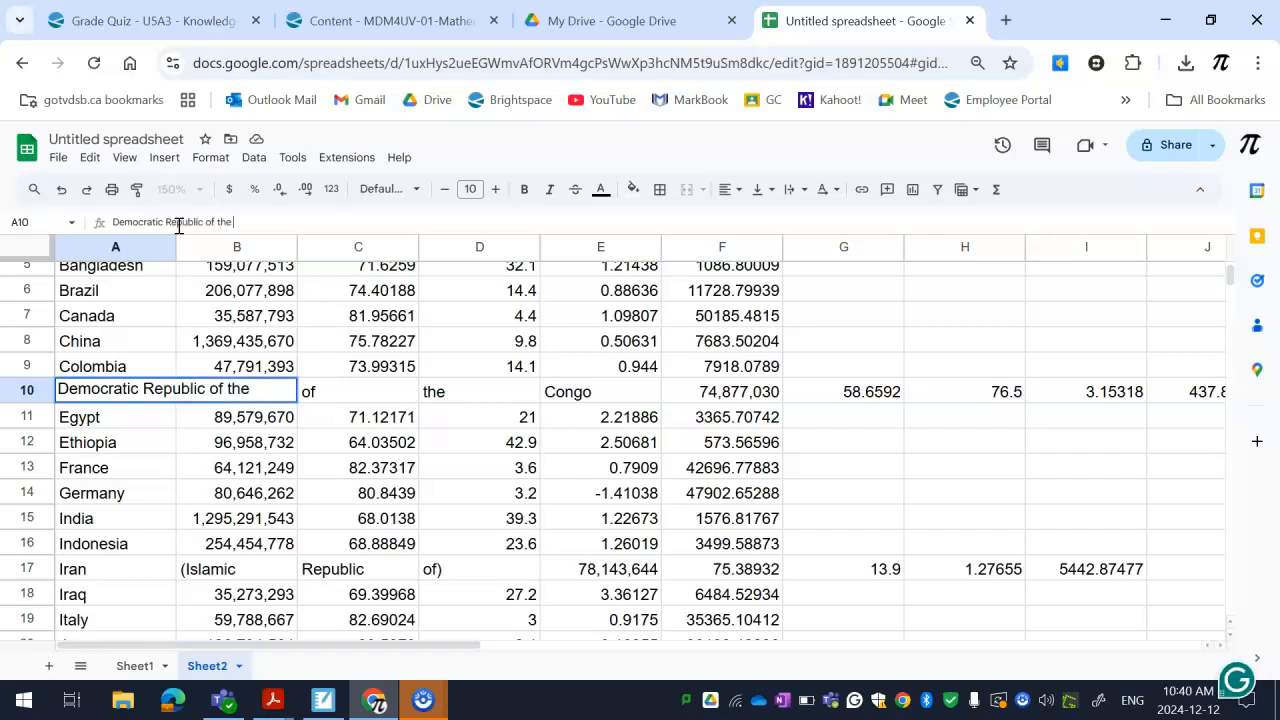
type(" Congo")
key("Return")
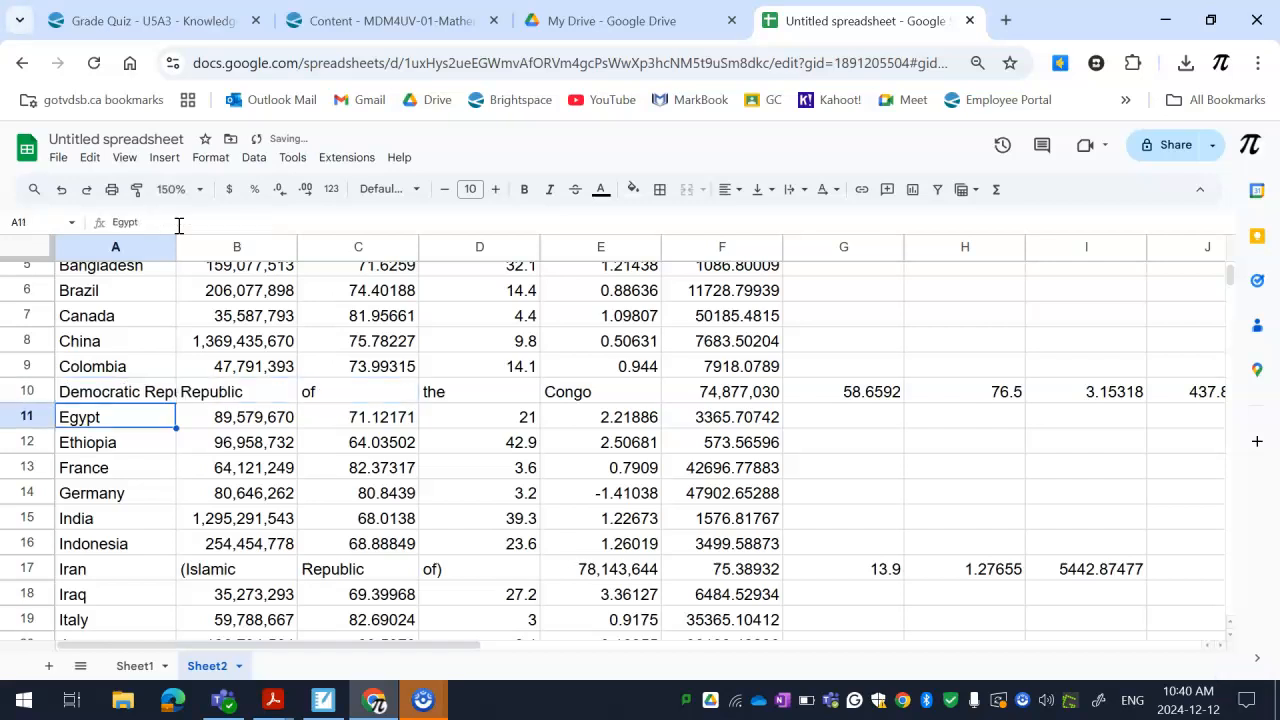
Delete the leftover name fragments in B10:E10, shifting the remaining cells of row 10 left
left_click(133, 392)
left_click_drag(189, 397, 583, 398)
right_click(583, 398)
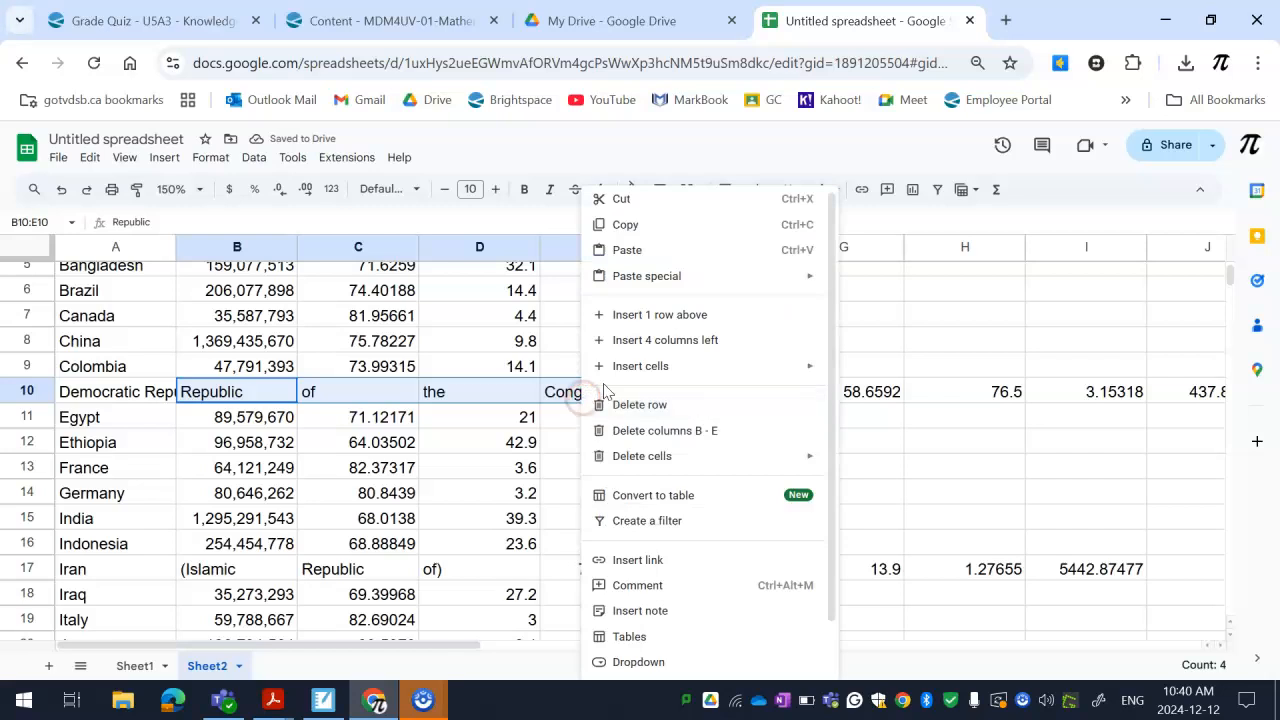
mouse_move(640, 456)
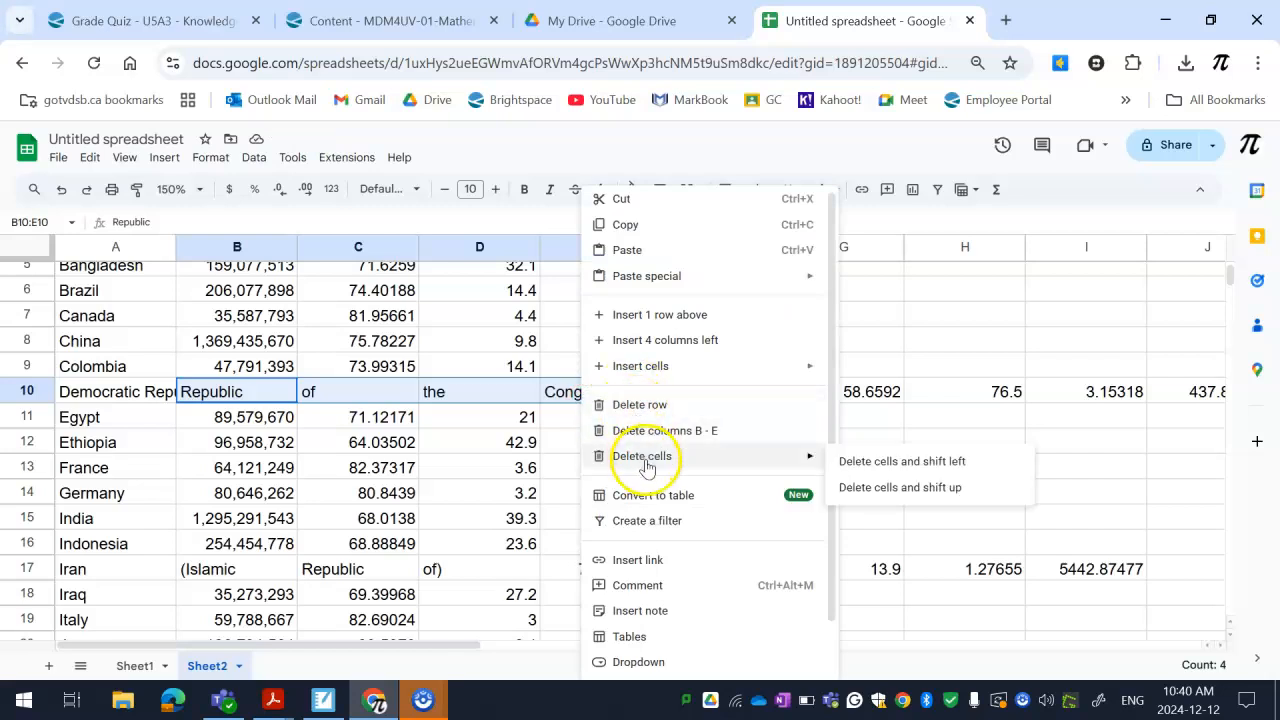
left_click(975, 470)
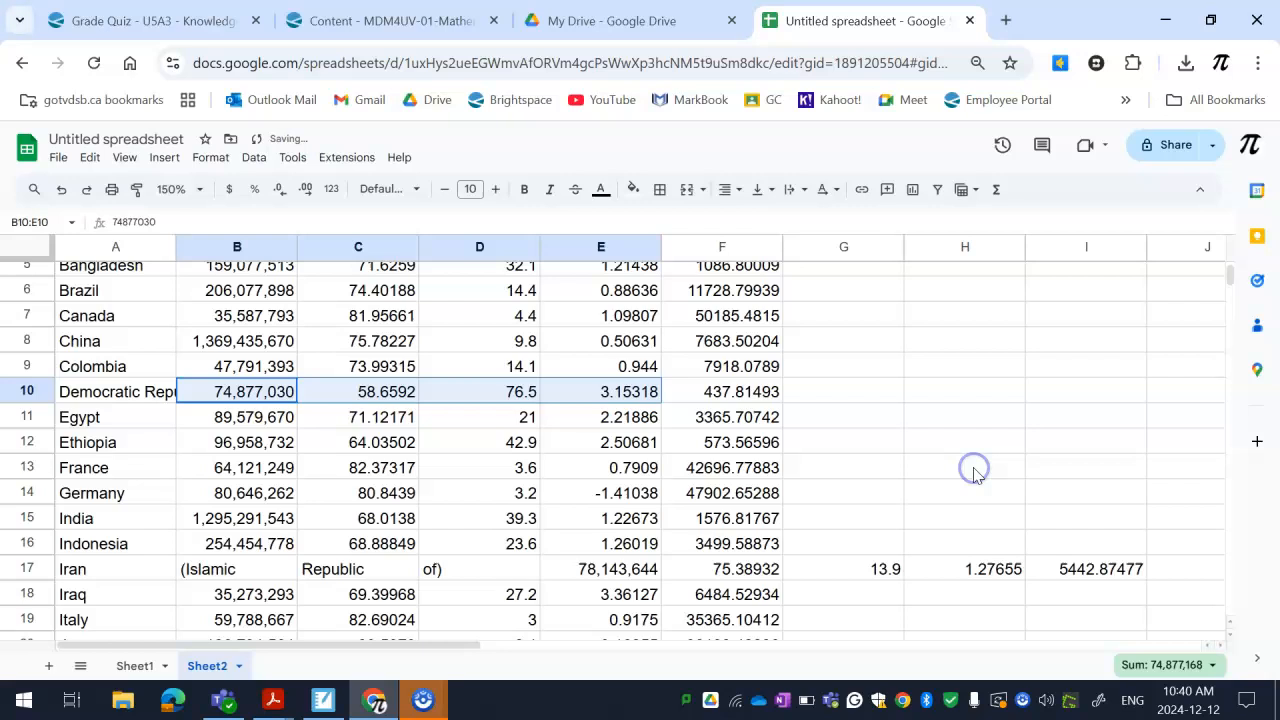
Try text wrapping on the long country name in A10, and undo it
left_click(135, 400)
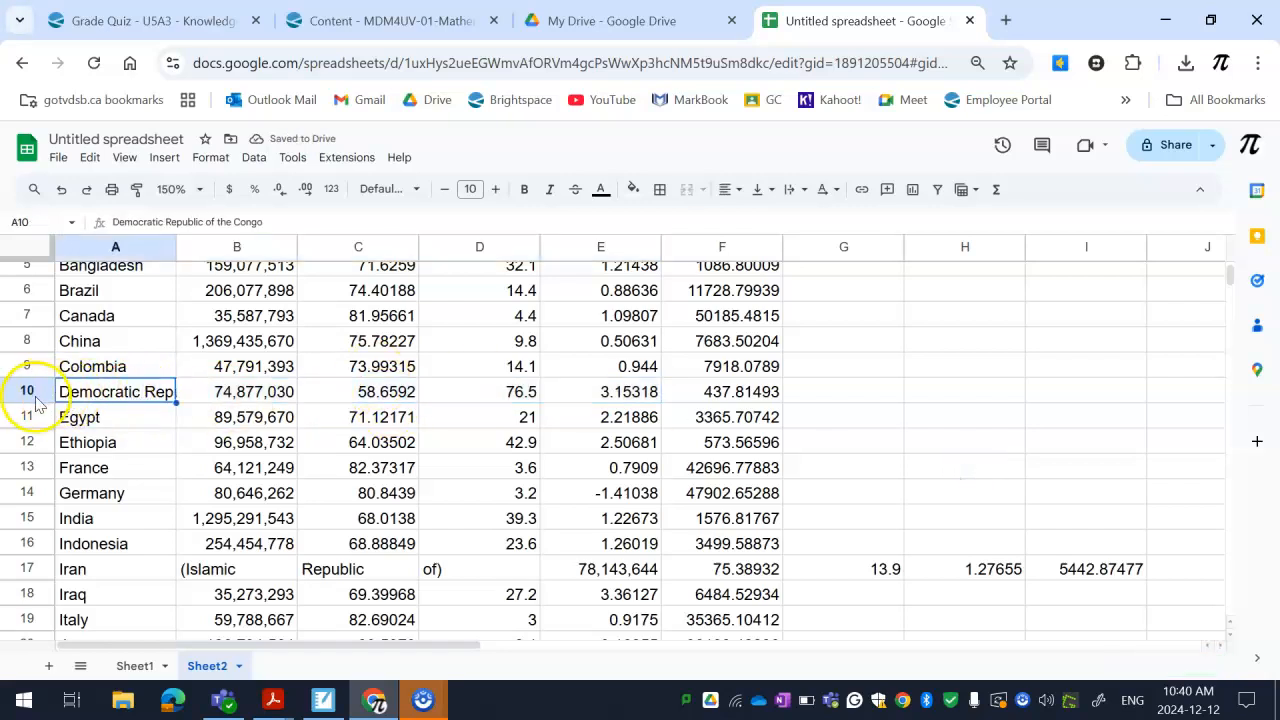
left_click(803, 190)
left_click(820, 222)
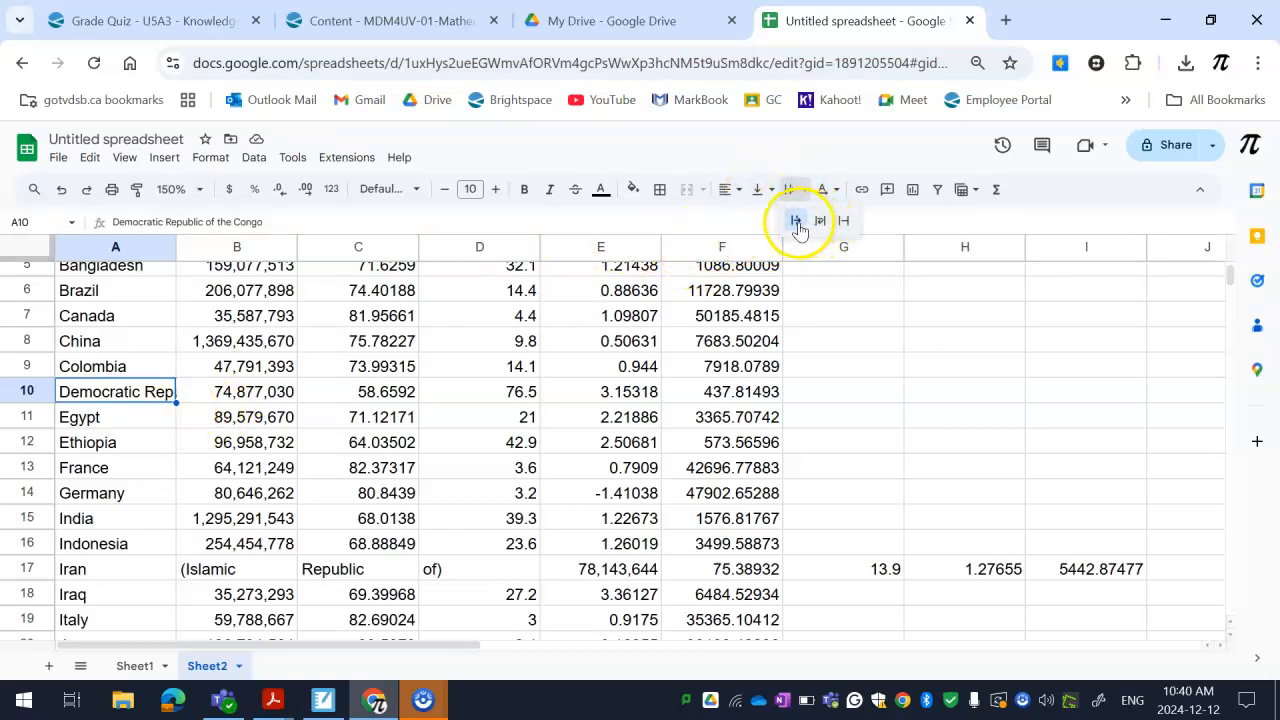
left_click(820, 222)
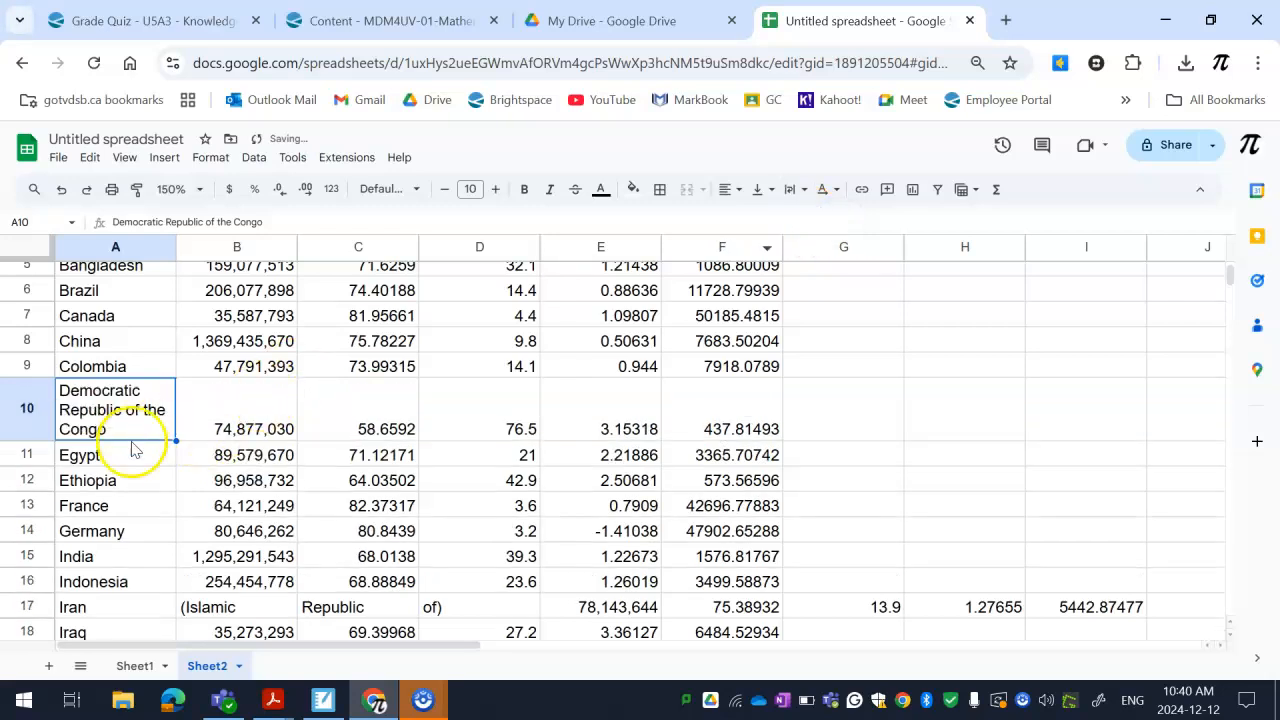
left_click(63, 187)
Try making row 10 taller by hand, and undo the height change
left_click(60, 400)
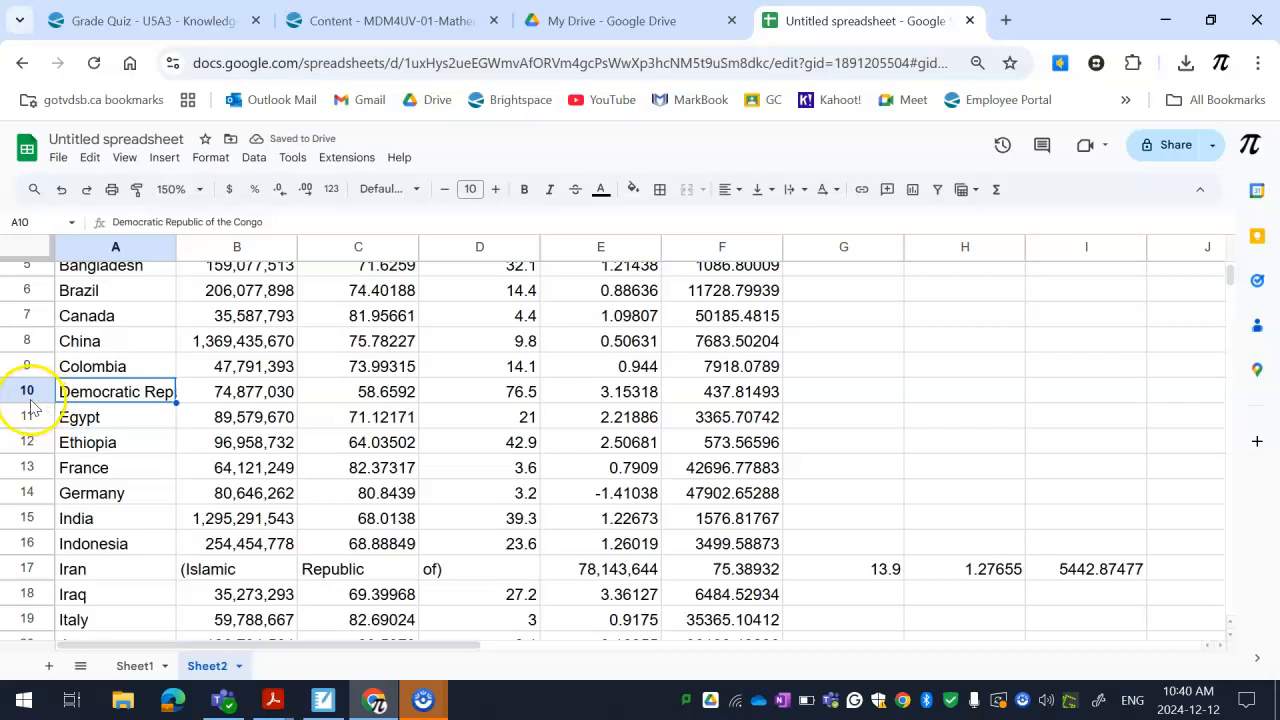
left_click_drag(27, 405, 27, 433)
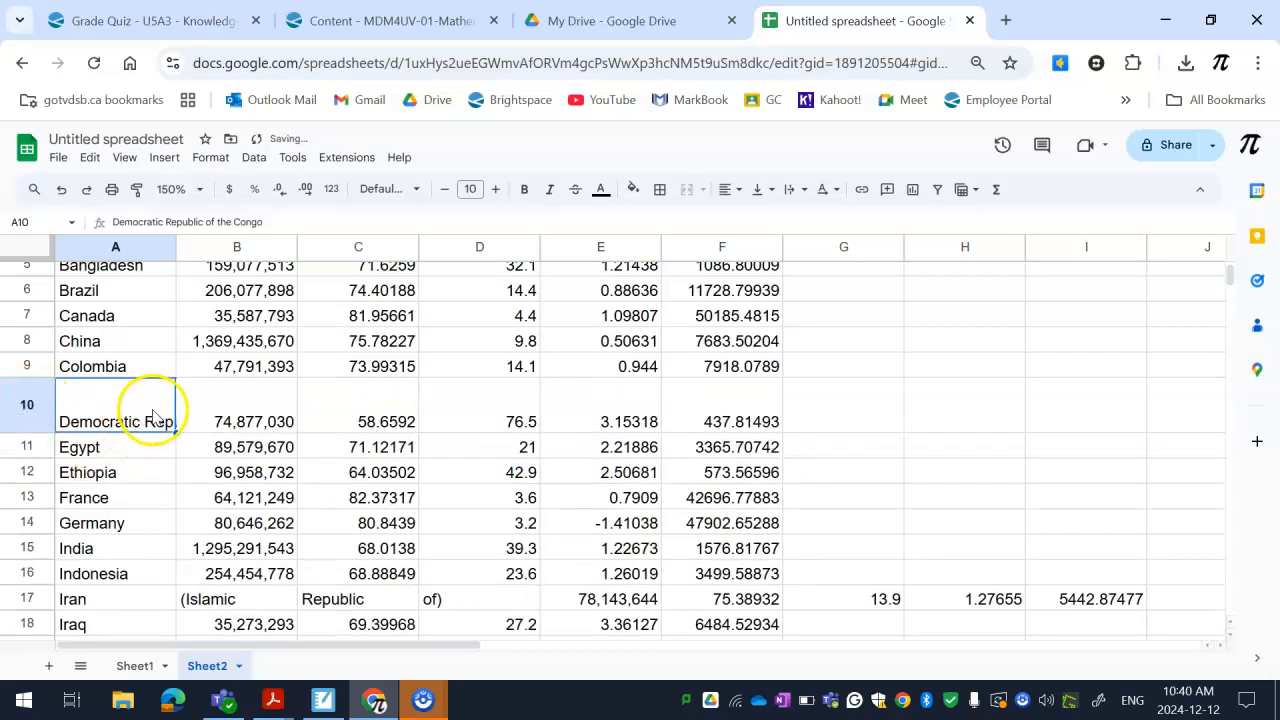
left_click(61, 189)
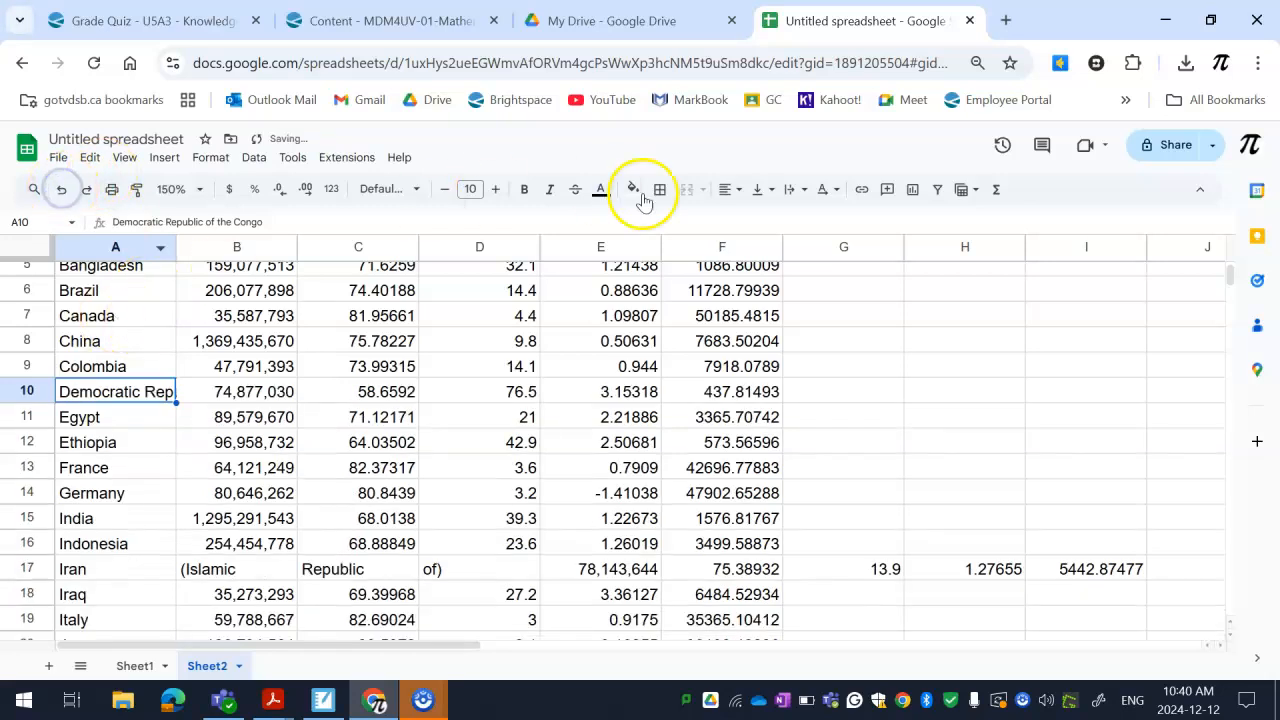
Wrap the text of the country name in A10
left_click(802, 192)
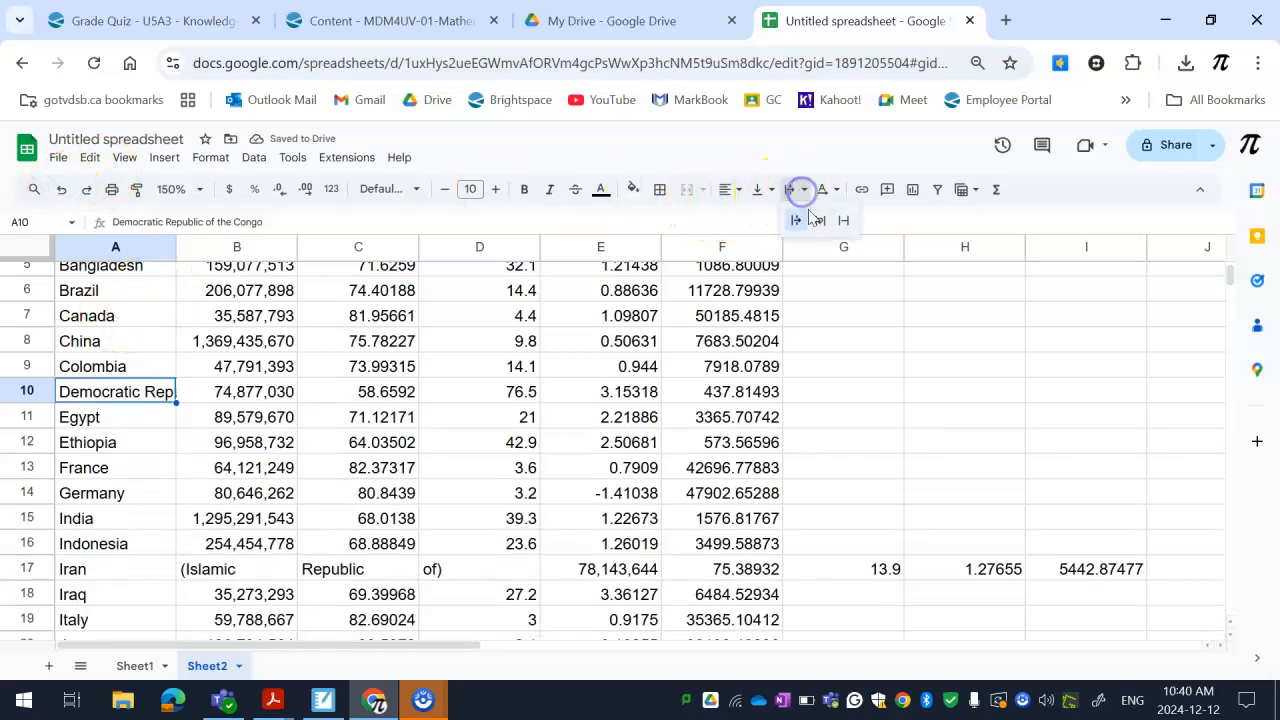
left_click(818, 221)
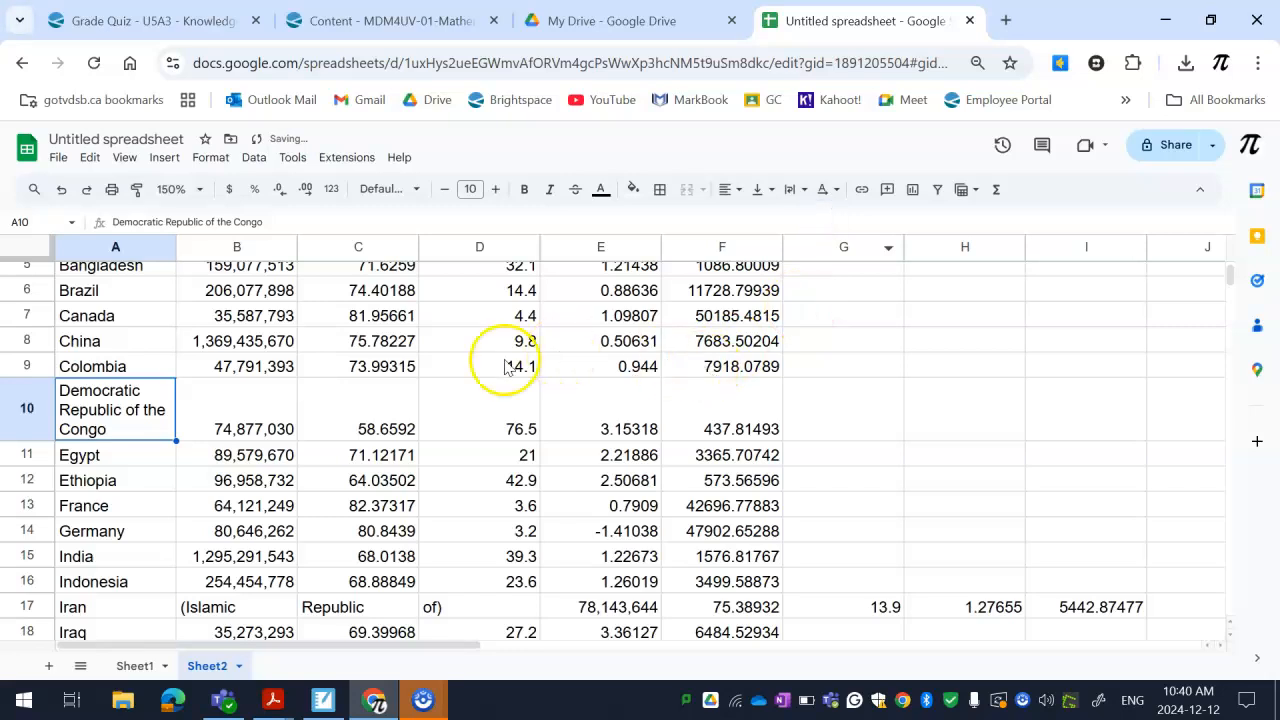
Look through the remaining rows for country names that are split across several columns
scroll(405, 375, "down", 5)
scroll(409, 383, "up", 3)
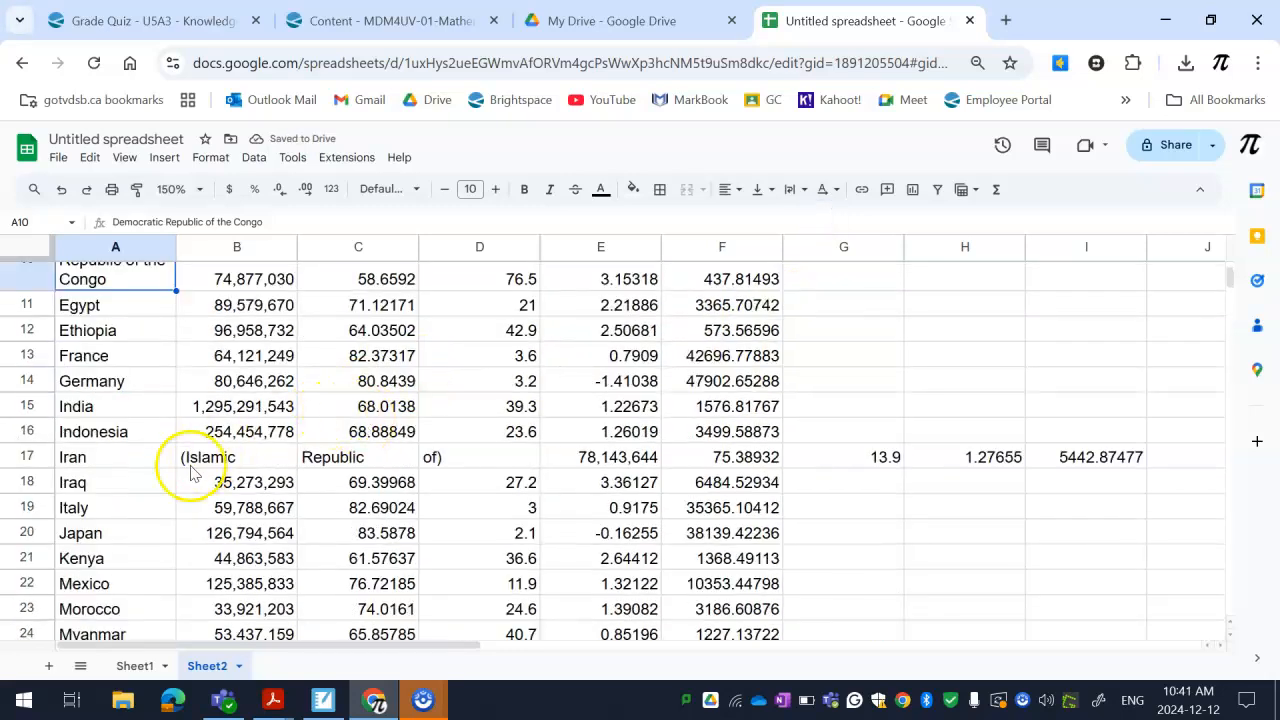
scroll(371, 537, "down", 10)
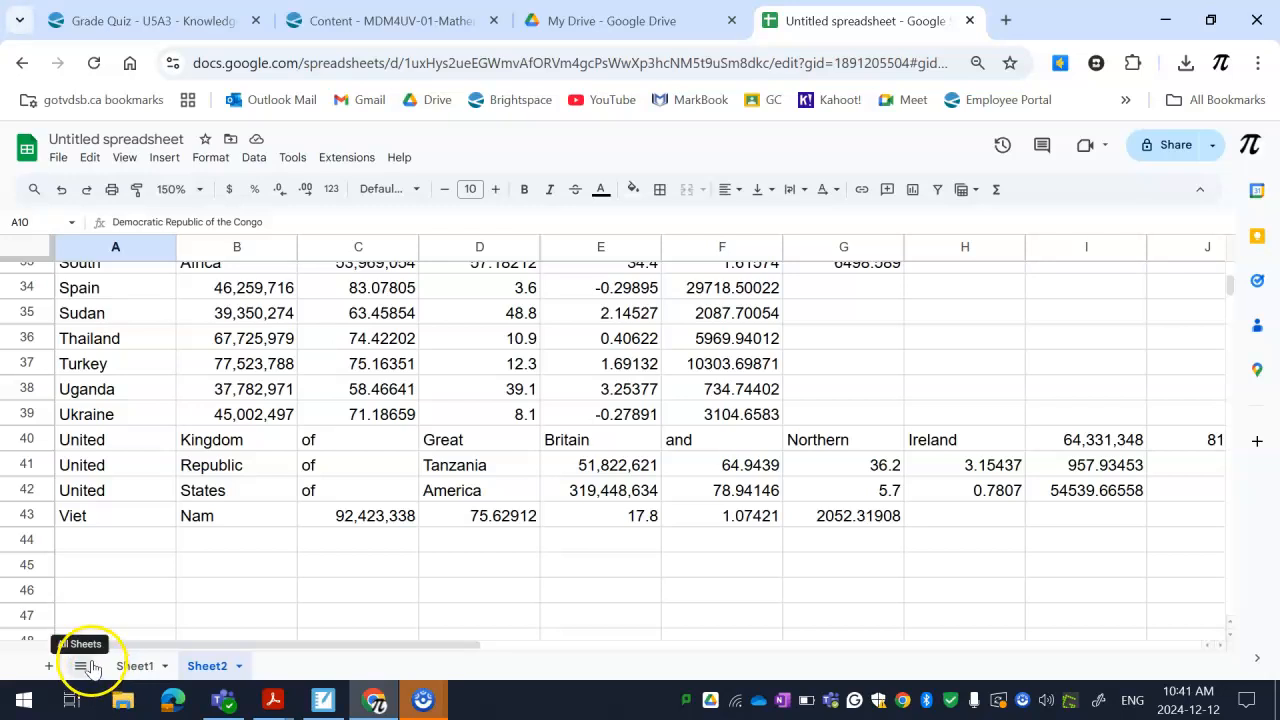
scroll(142, 605, "up", 3)
scroll(142, 605, "up", 3)
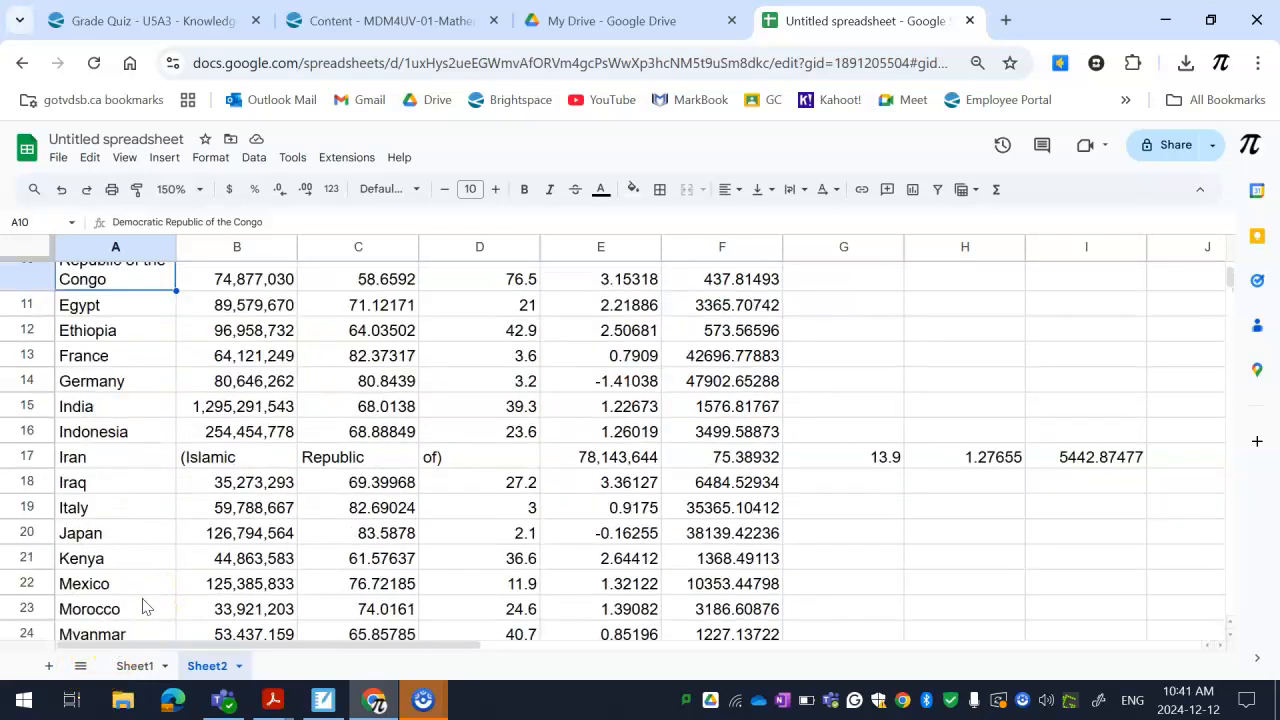
scroll(162, 587, "up", 2)
scroll(162, 588, "down", 2)
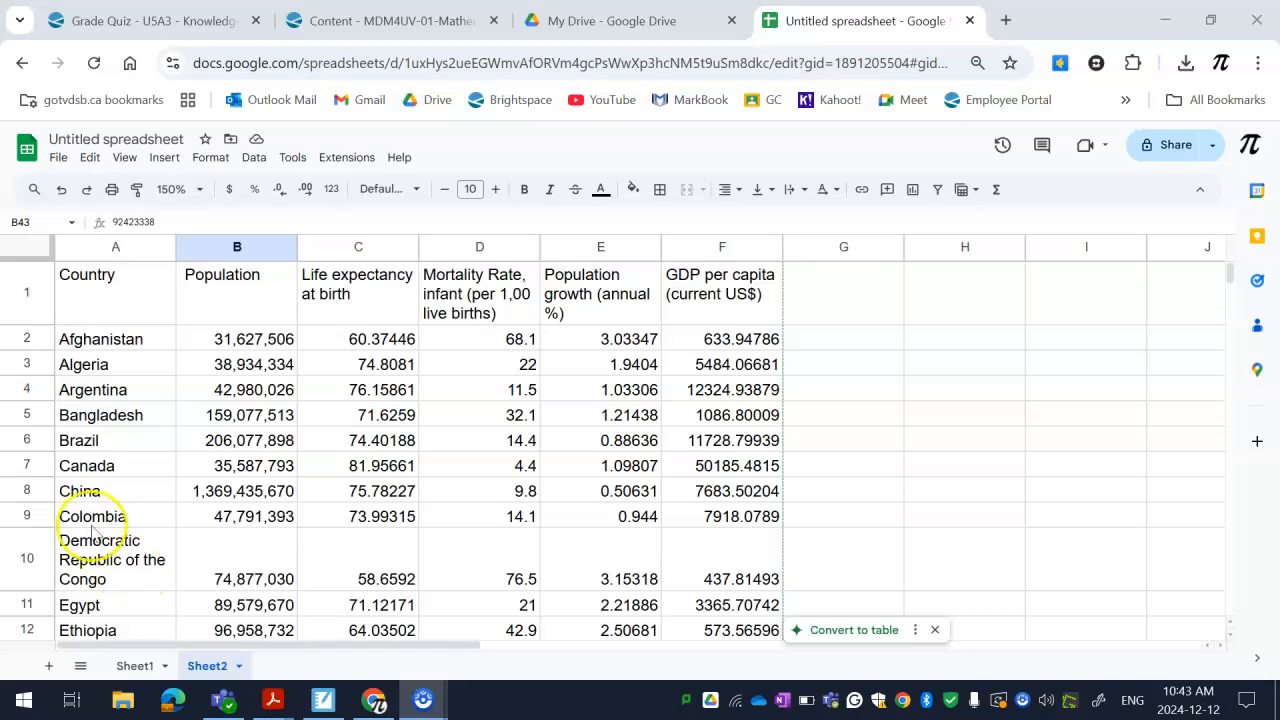
Try freezing heading row 1, check it against the rows further down, and undo the freeze
left_click_drag(33, 255, 44, 324)
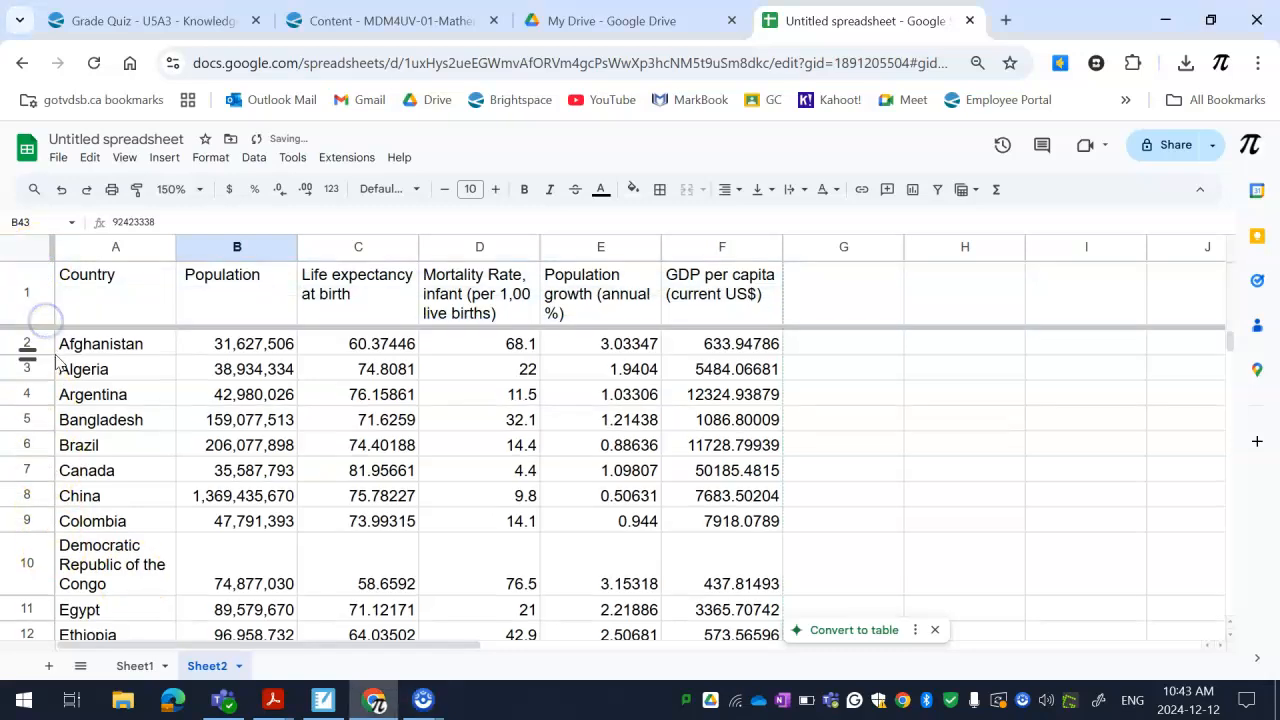
scroll(68, 350, "down", 10)
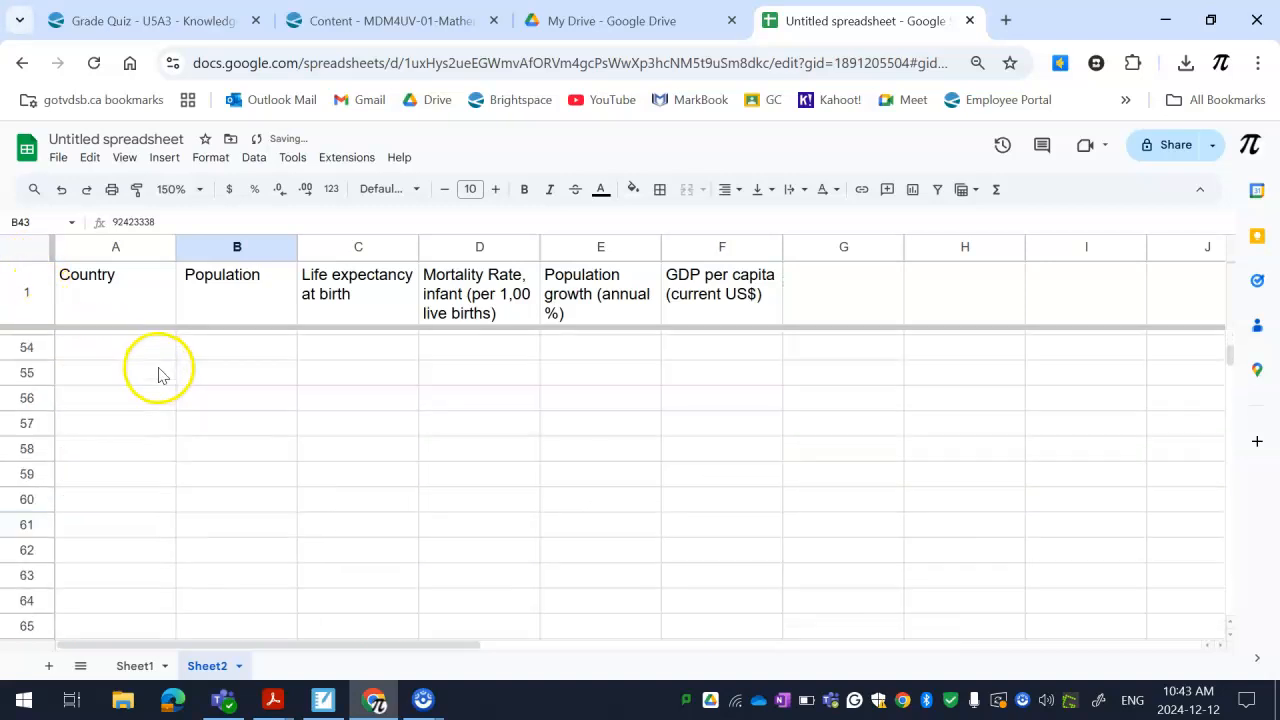
scroll(157, 366, "up", 5)
scroll(168, 376, "up", 7)
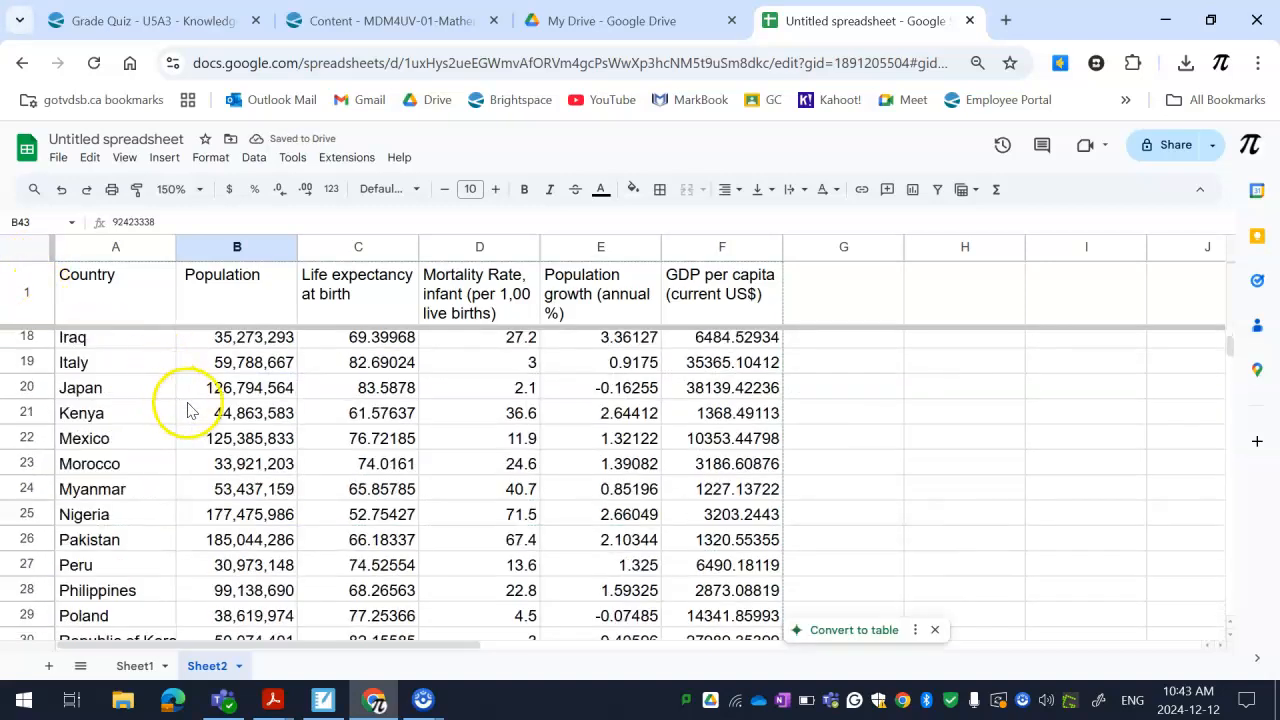
scroll(180, 430, "up", 5)
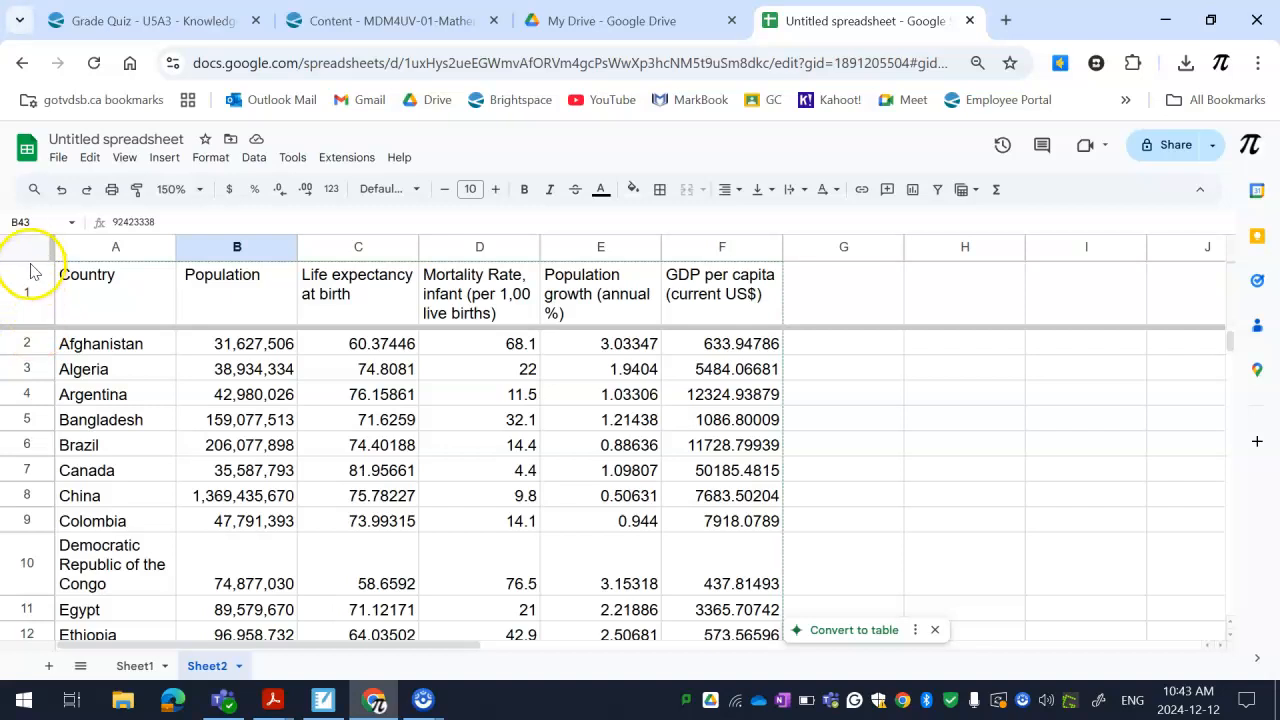
left_click(61, 189)
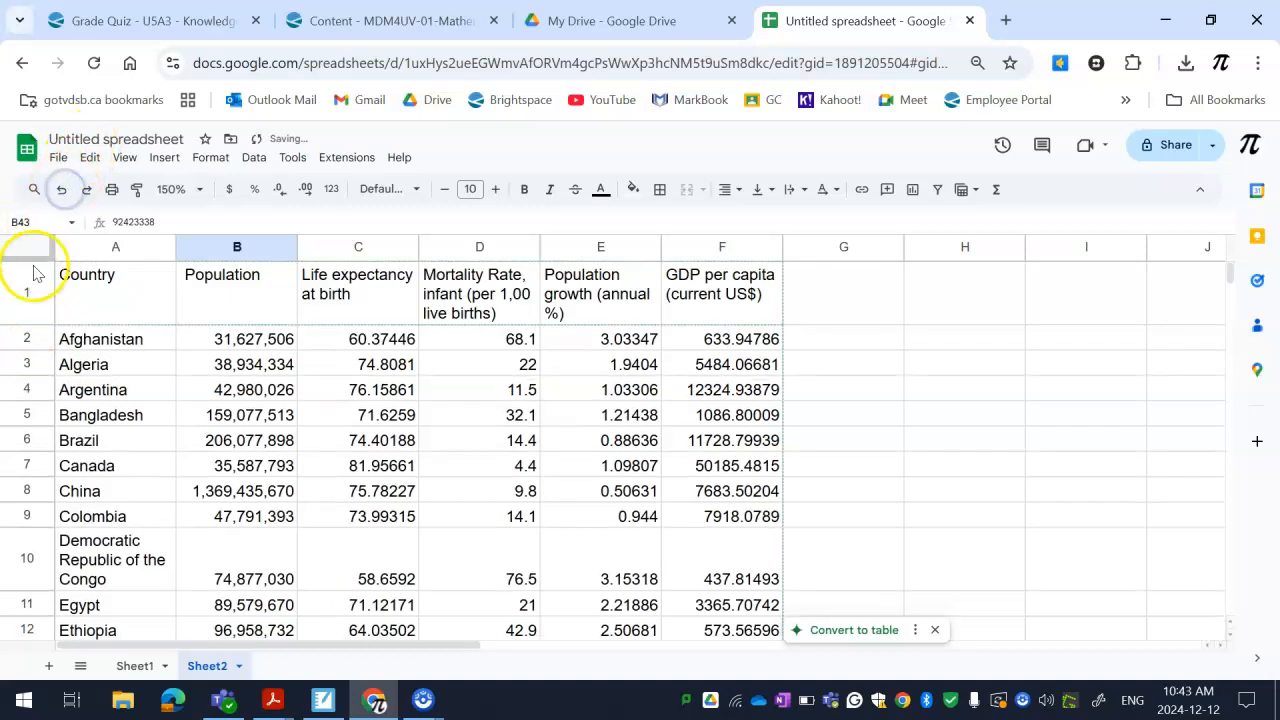
Freeze row 1 so the column headings stay in view
left_click_drag(33, 261, 33, 325)
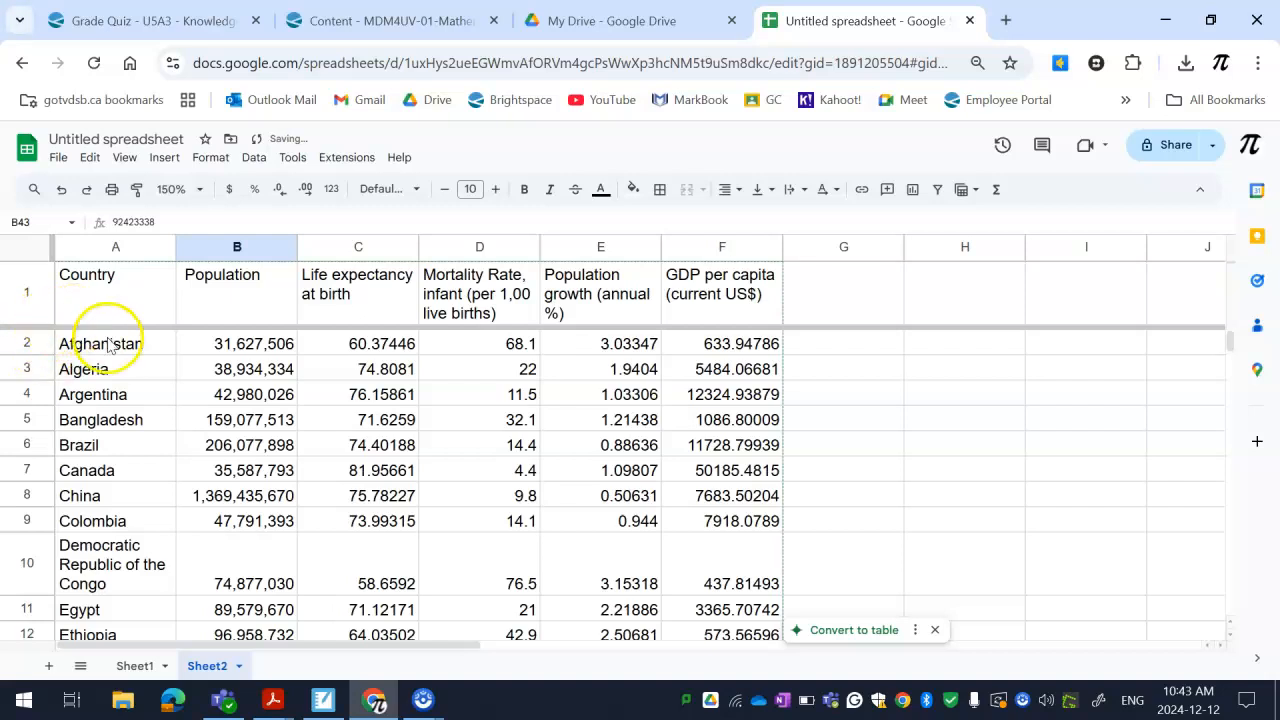
Fill cell B43 with yellow
left_click(636, 192)
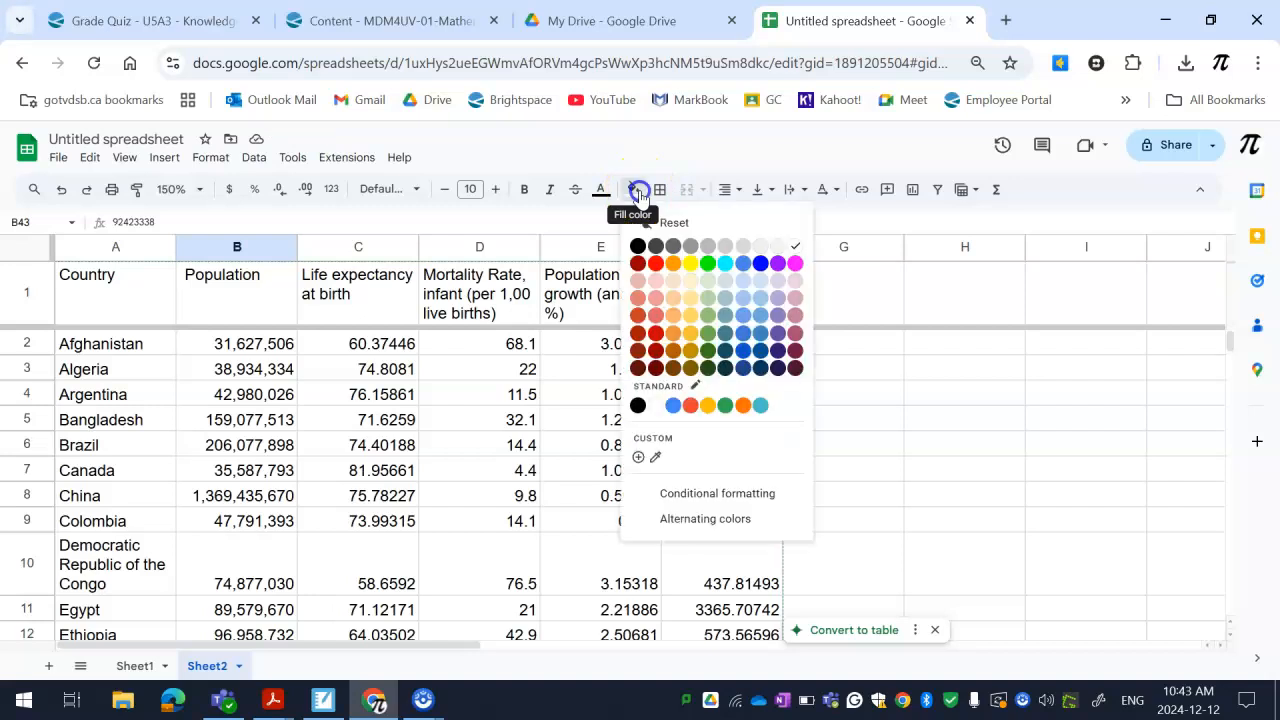
left_click(685, 261)
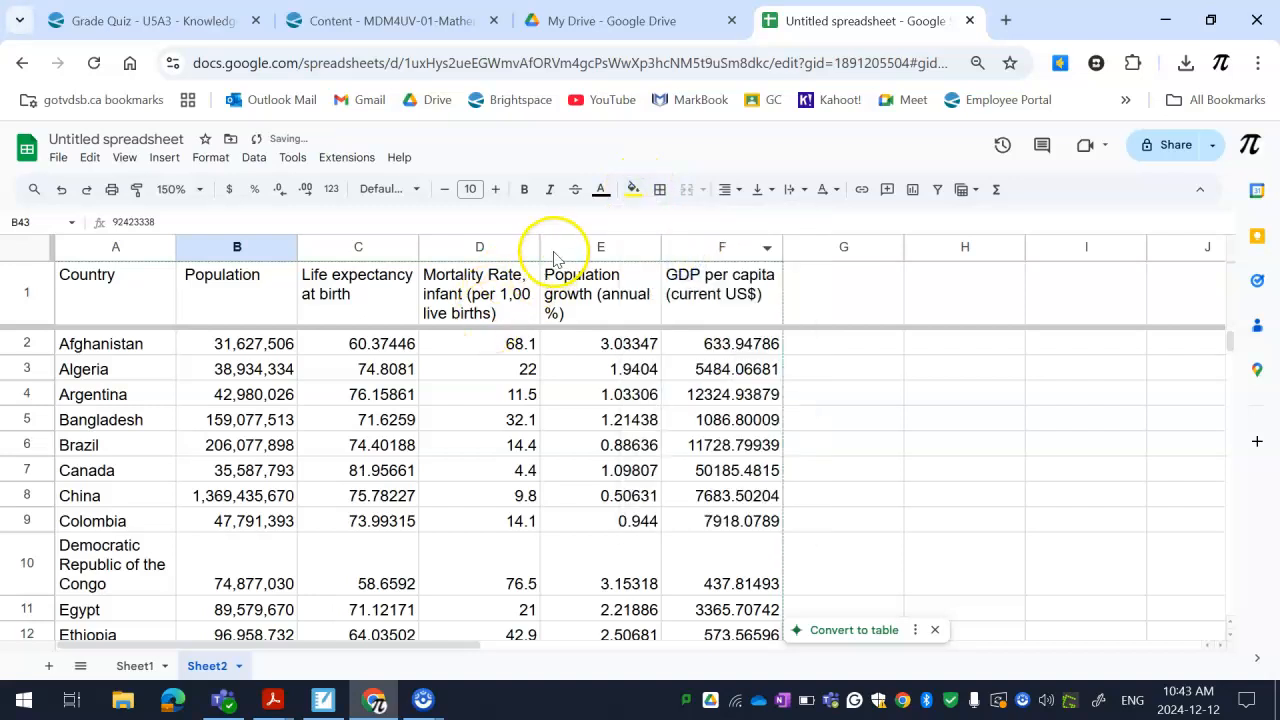
Try filling the whole of row 1 with yellow, and undo the fill
left_click(19, 302)
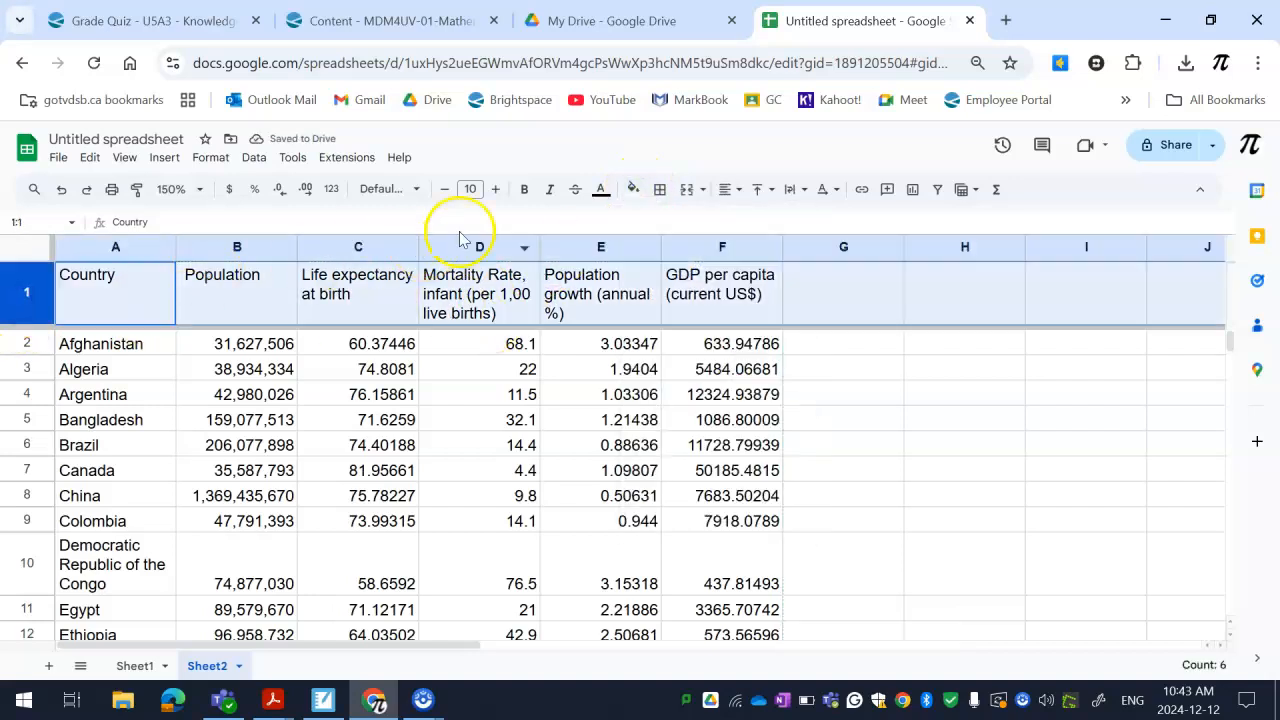
left_click(633, 190)
left_click(684, 265)
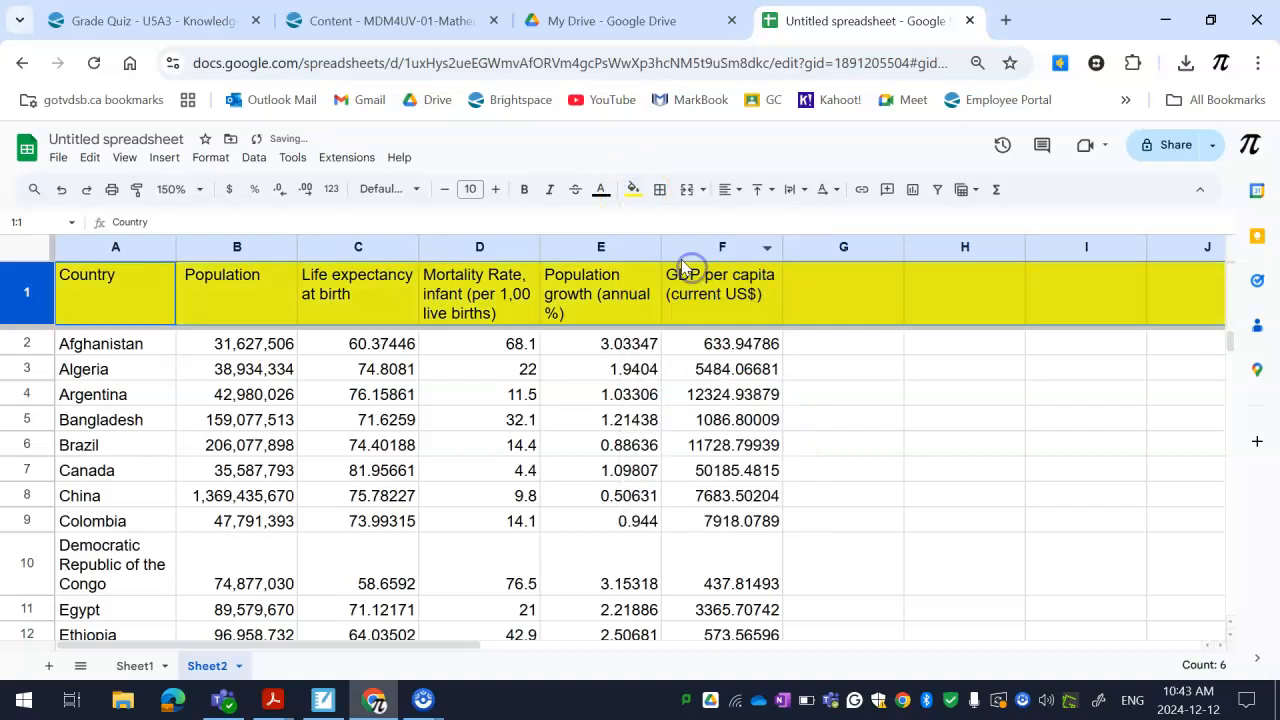
left_click(812, 322)
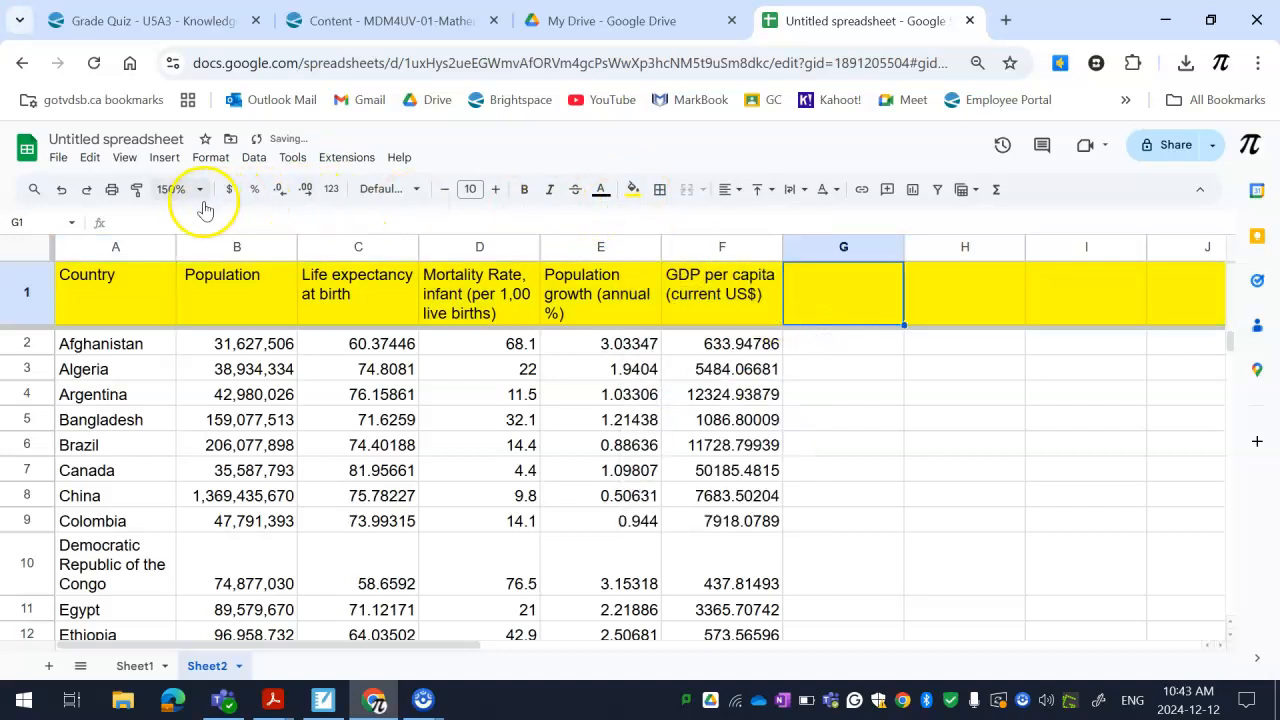
left_click(62, 189)
Fill only the heading cells A1:F1 with a pale yellow background
left_click_drag(680, 292, 165, 291)
left_click(633, 189)
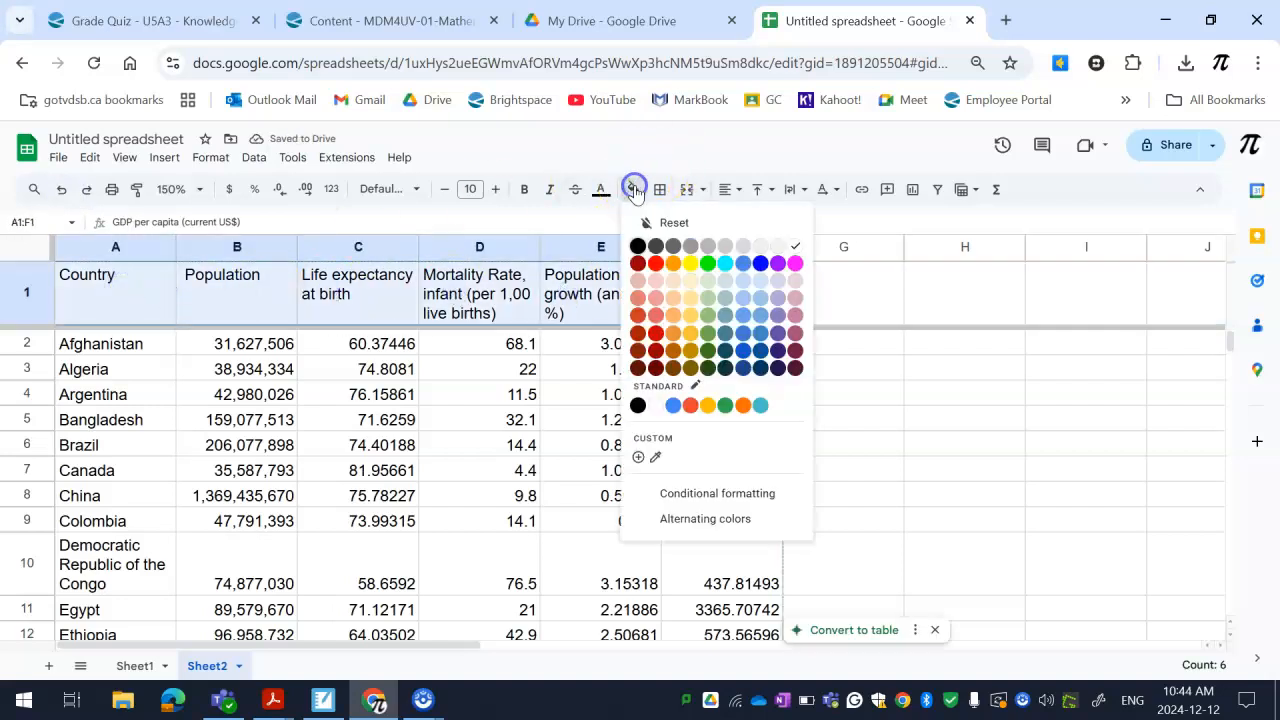
left_click(689, 280)
left_click(895, 372)
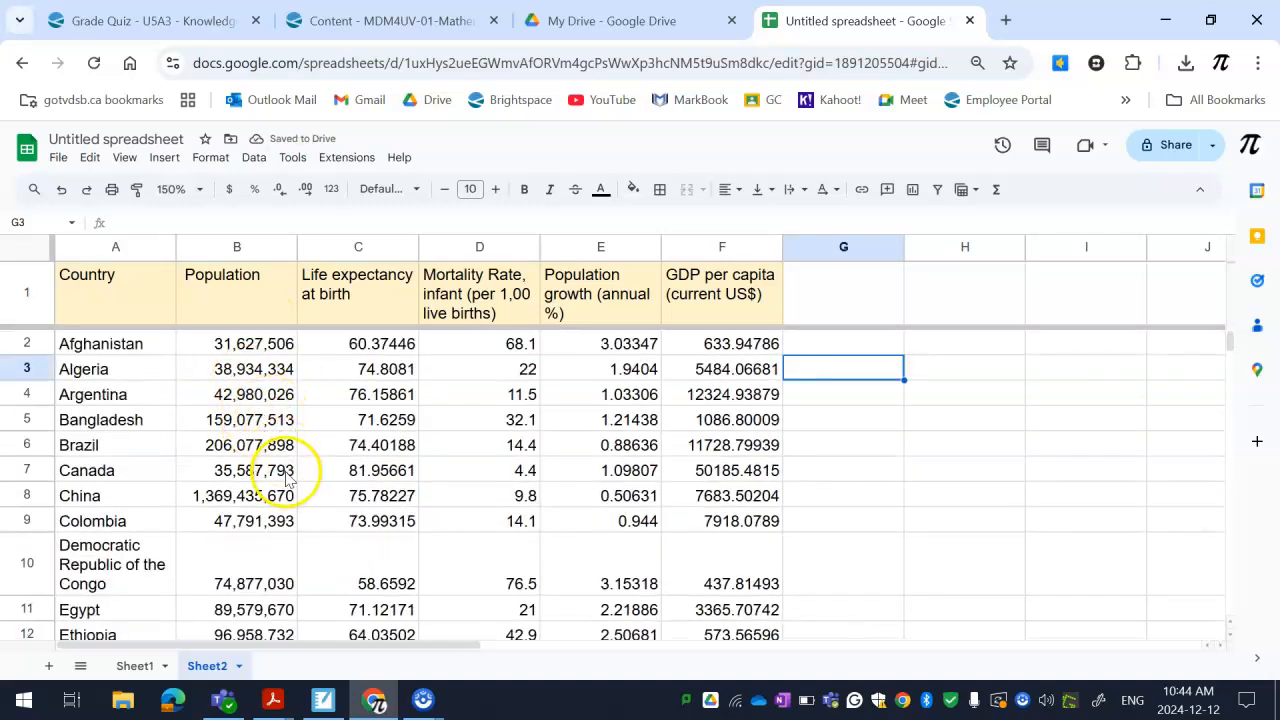
Insert a chart of life expectancy at birth and infant mortality rate from the range C1:D43
left_click_drag(344, 305, 523, 451)
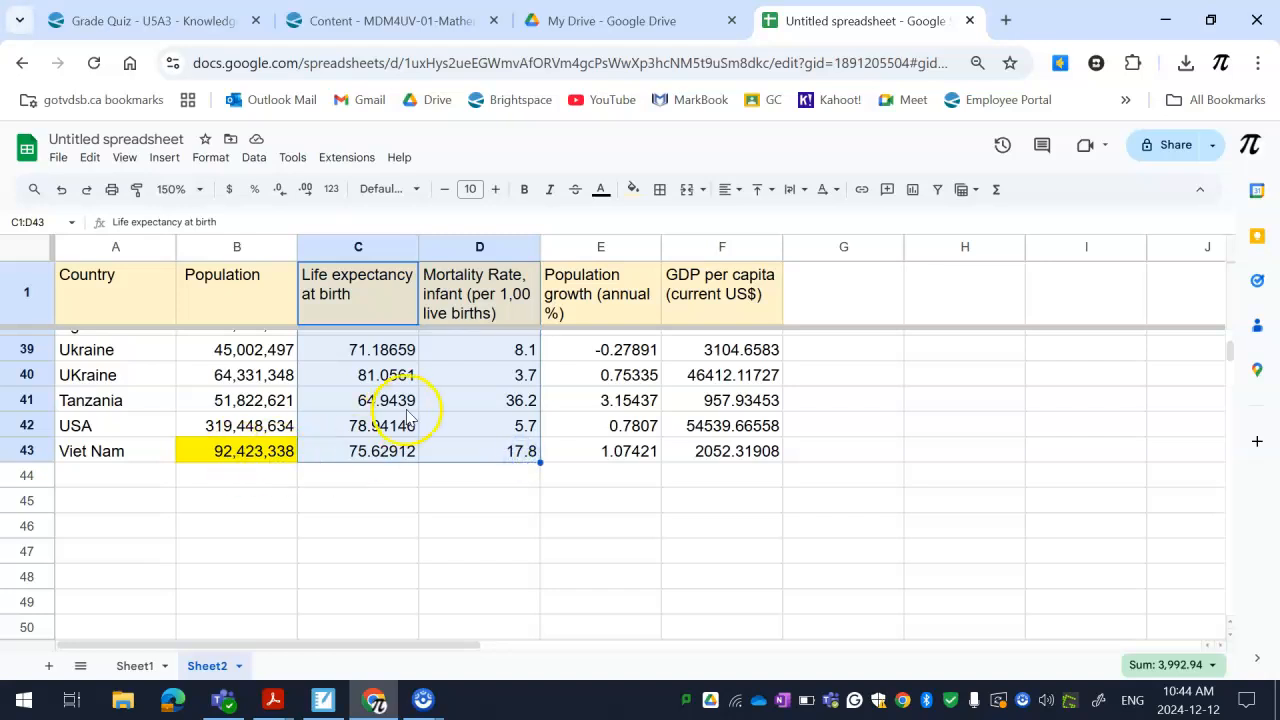
left_click(161, 158)
left_click(212, 321)
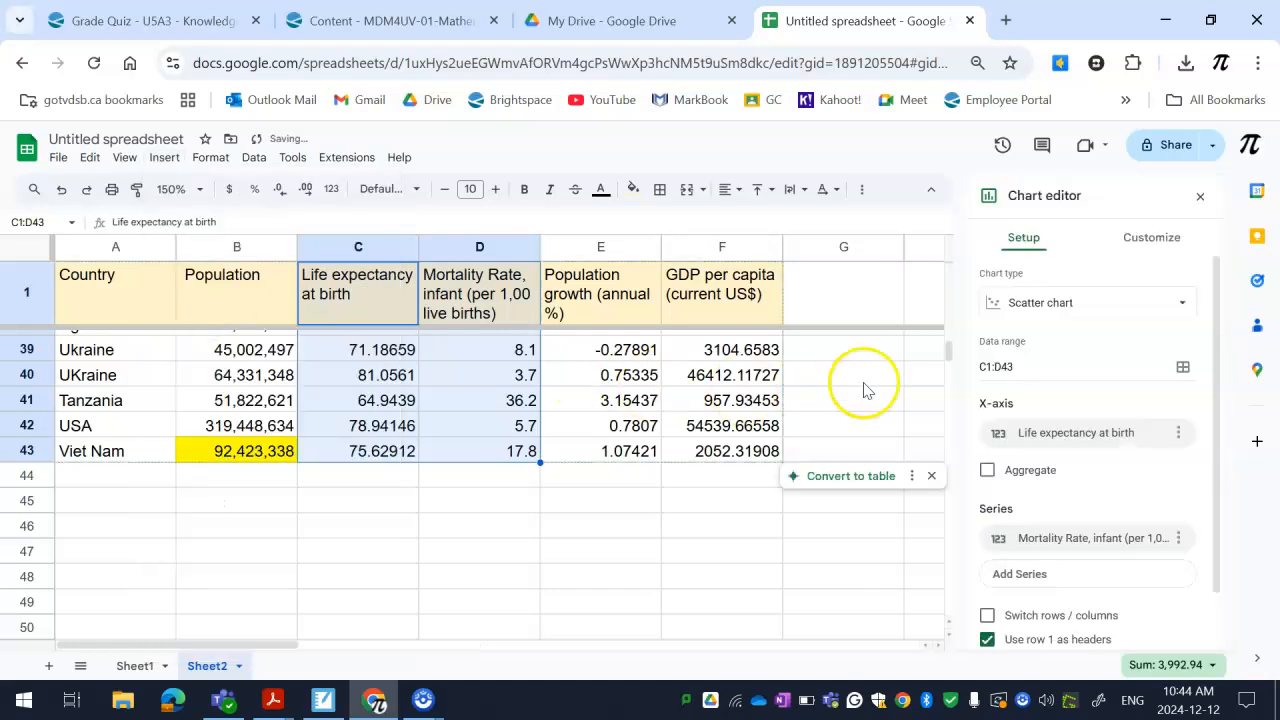
Try the stacked column chart type for the life expectancy and mortality data, and switch back to a scatter chart
left_click(1058, 306)
scroll(1025, 430, "down", 3)
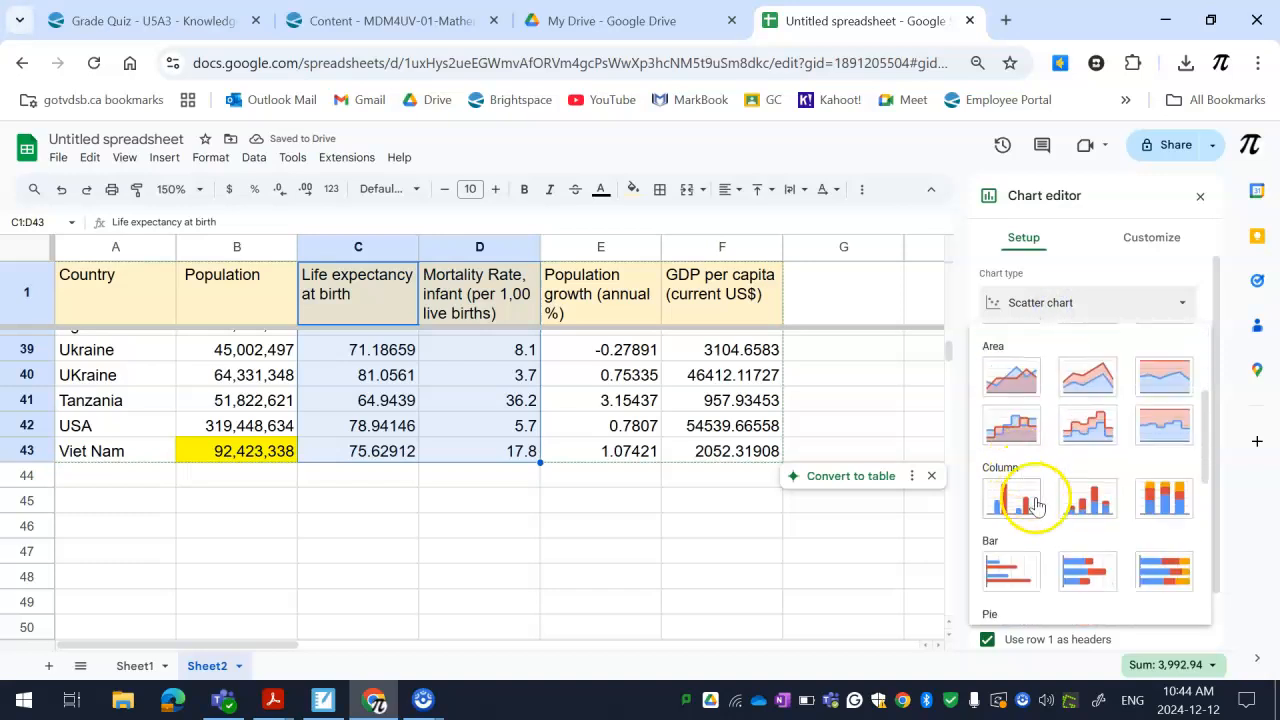
left_click(1085, 495)
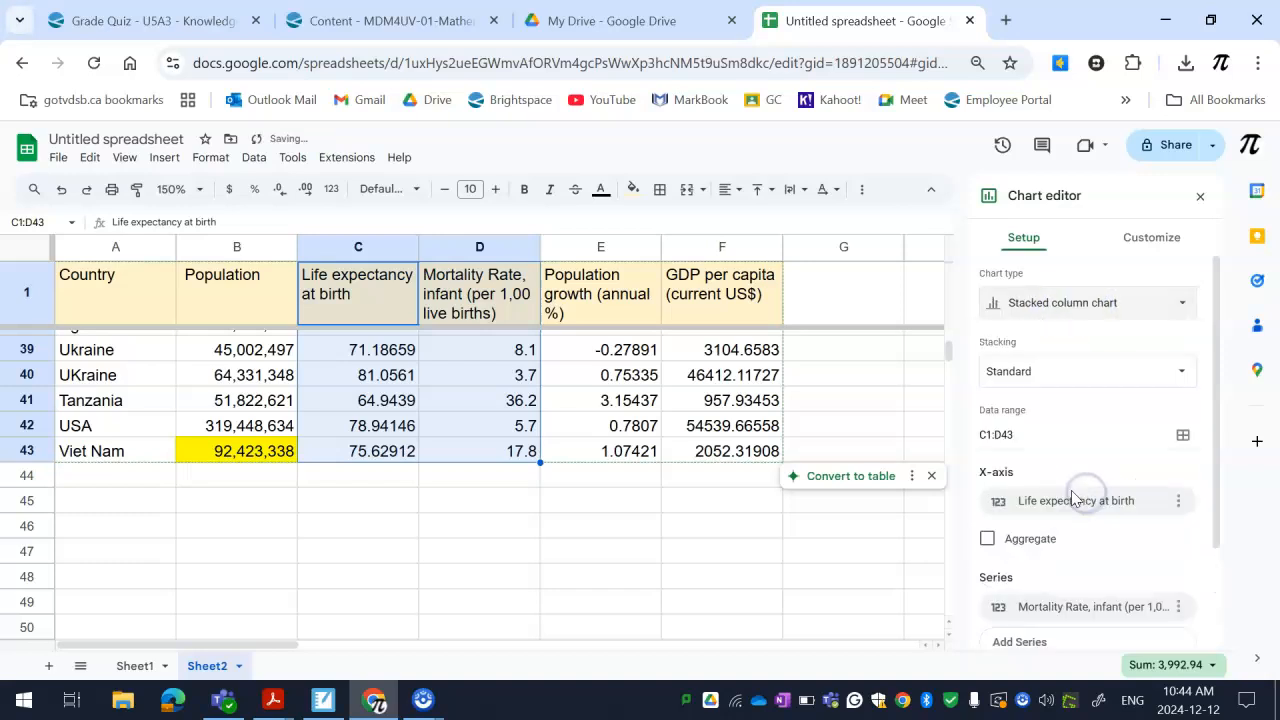
left_click(1054, 299)
scroll(1060, 515, "down", 3)
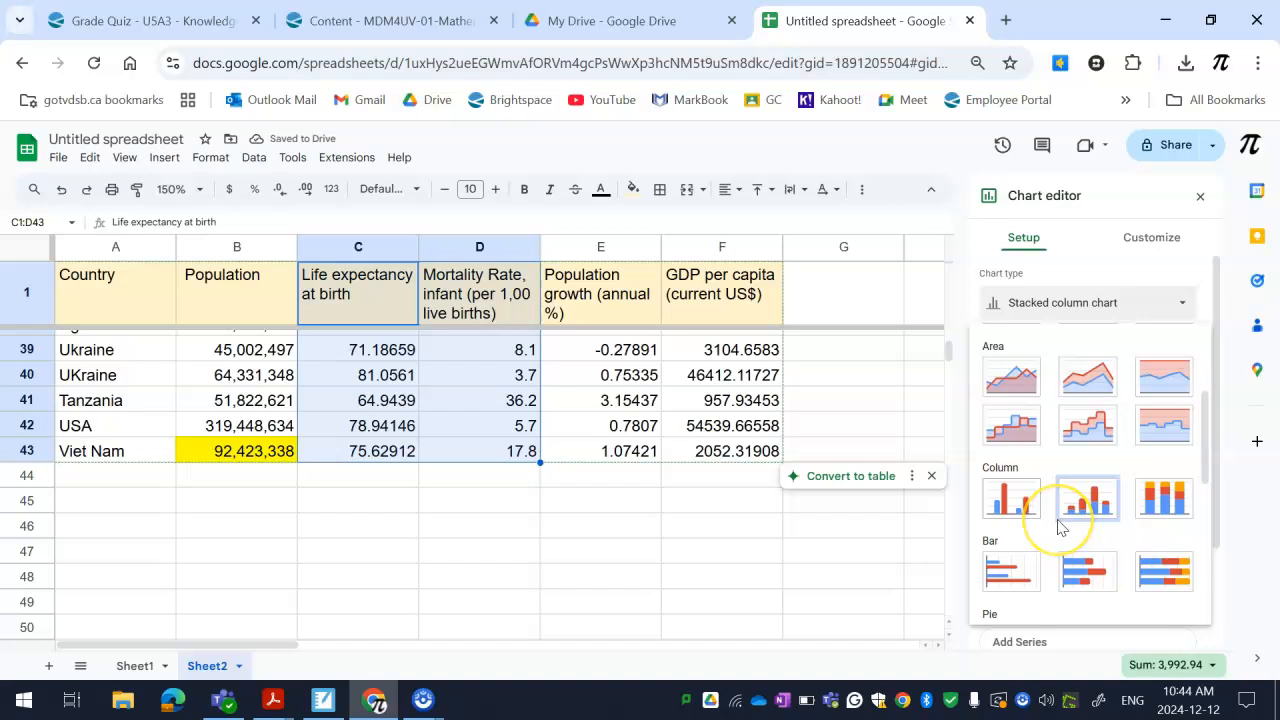
scroll(1061, 527, "down", 2)
left_click(1035, 523)
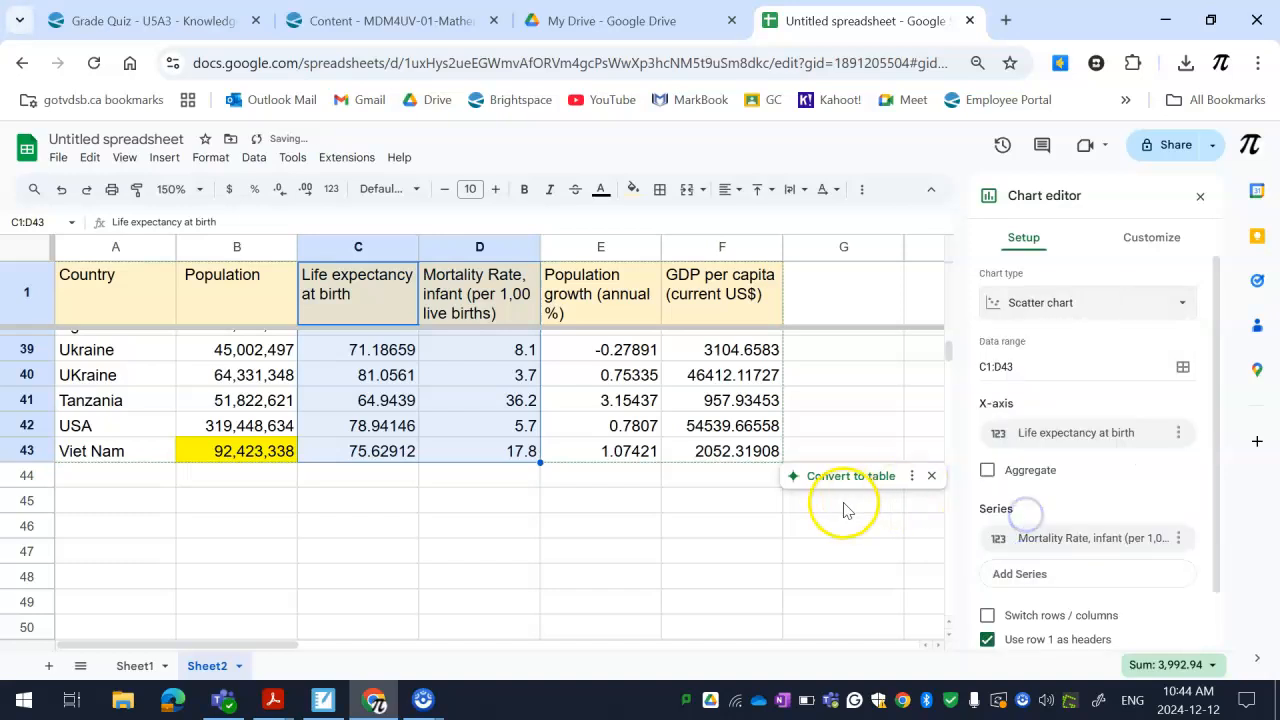
Set the sheet's zoom to 100% and move the scatter chart clear of the first four data columns
left_click(852, 539)
scroll(837, 523, "up", 10)
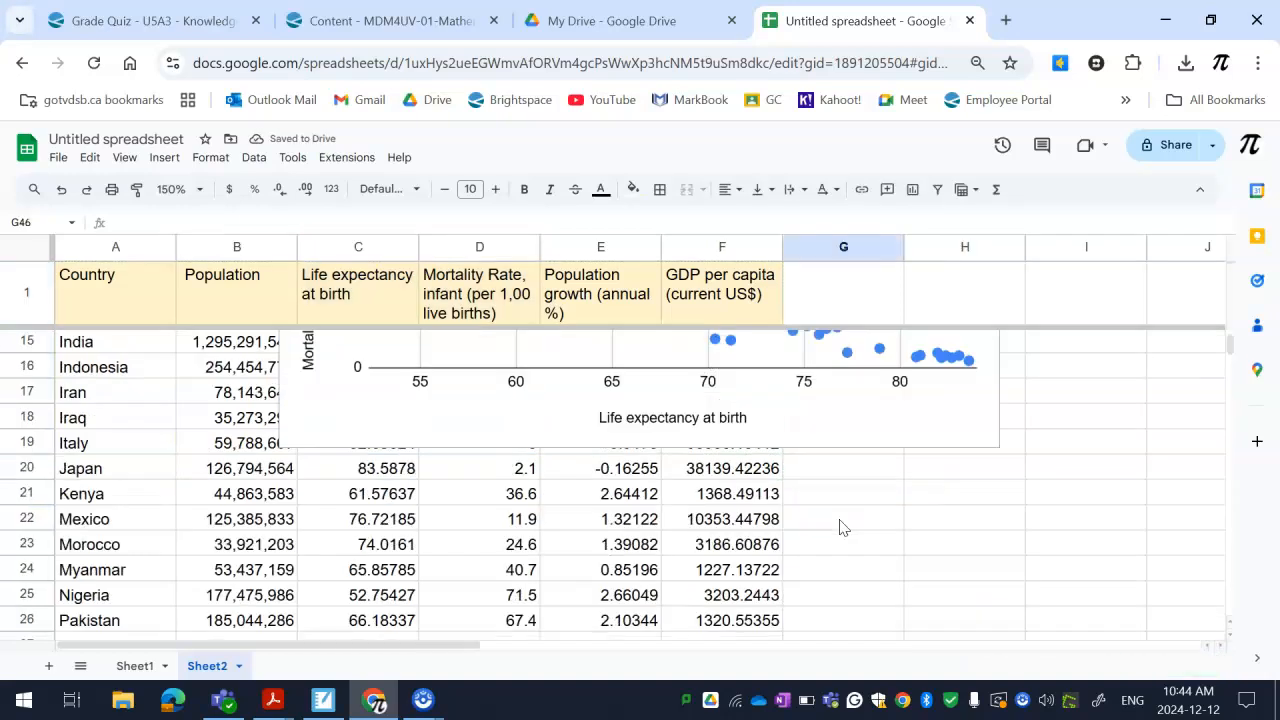
scroll(830, 518, "down", 2)
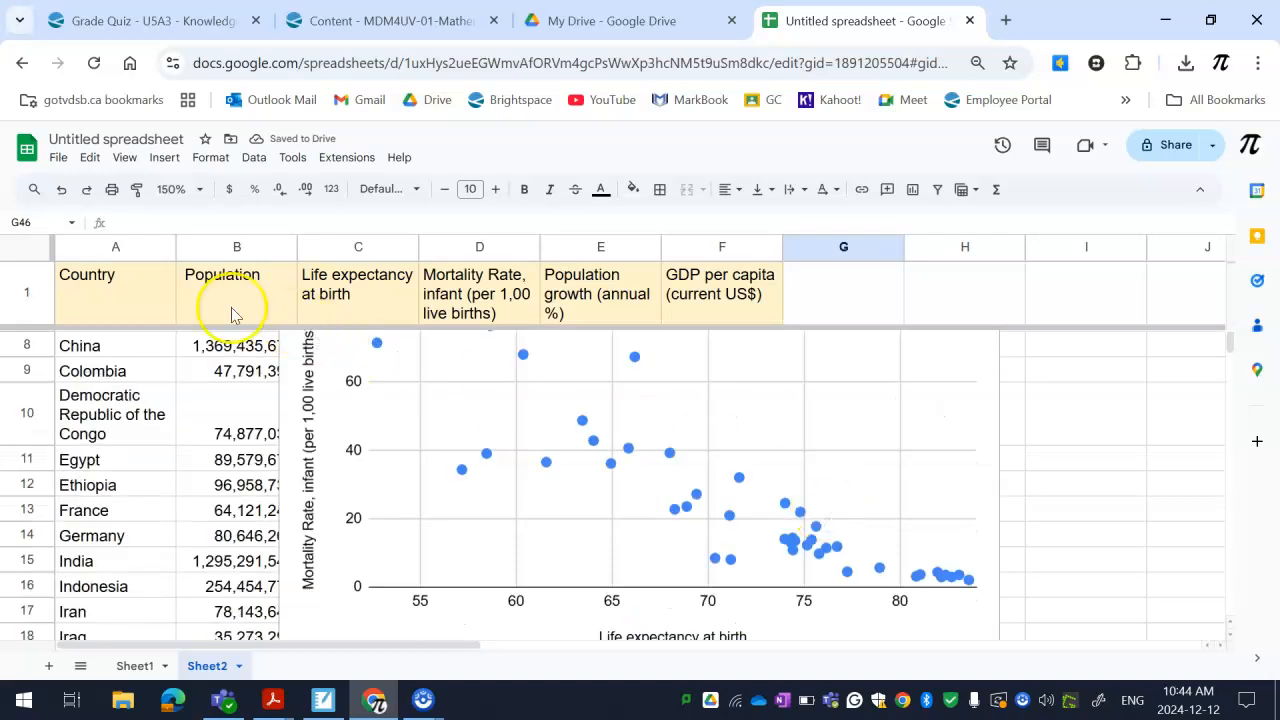
left_click(175, 189)
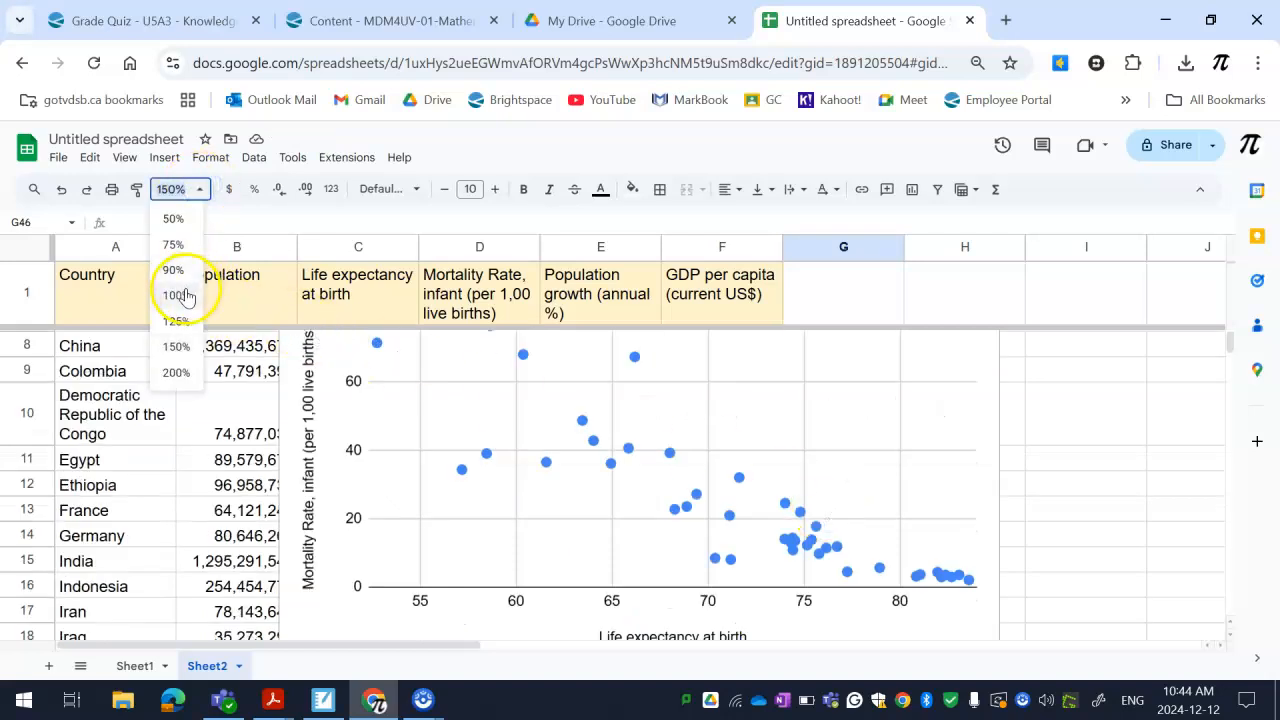
left_click(185, 288)
left_click_drag(613, 449, 805, 495)
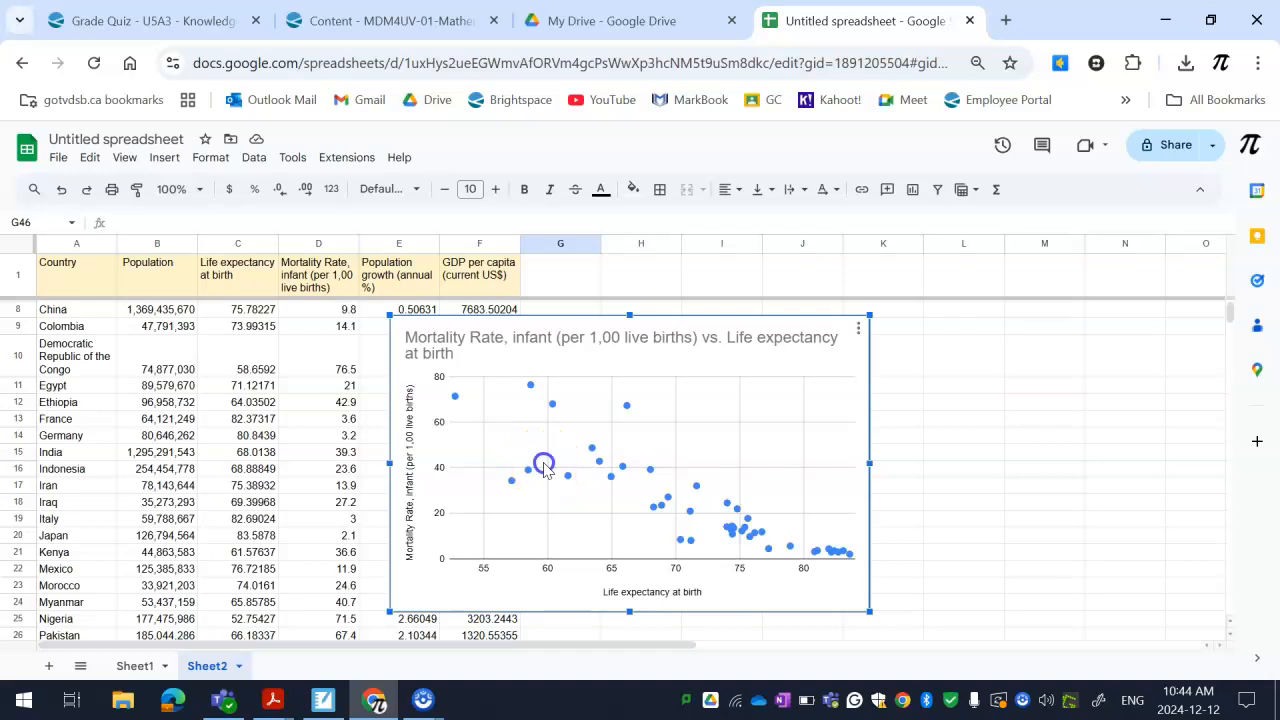
Add a linear trendline to the infant mortality series of the scatter chart
double_click(543, 466)
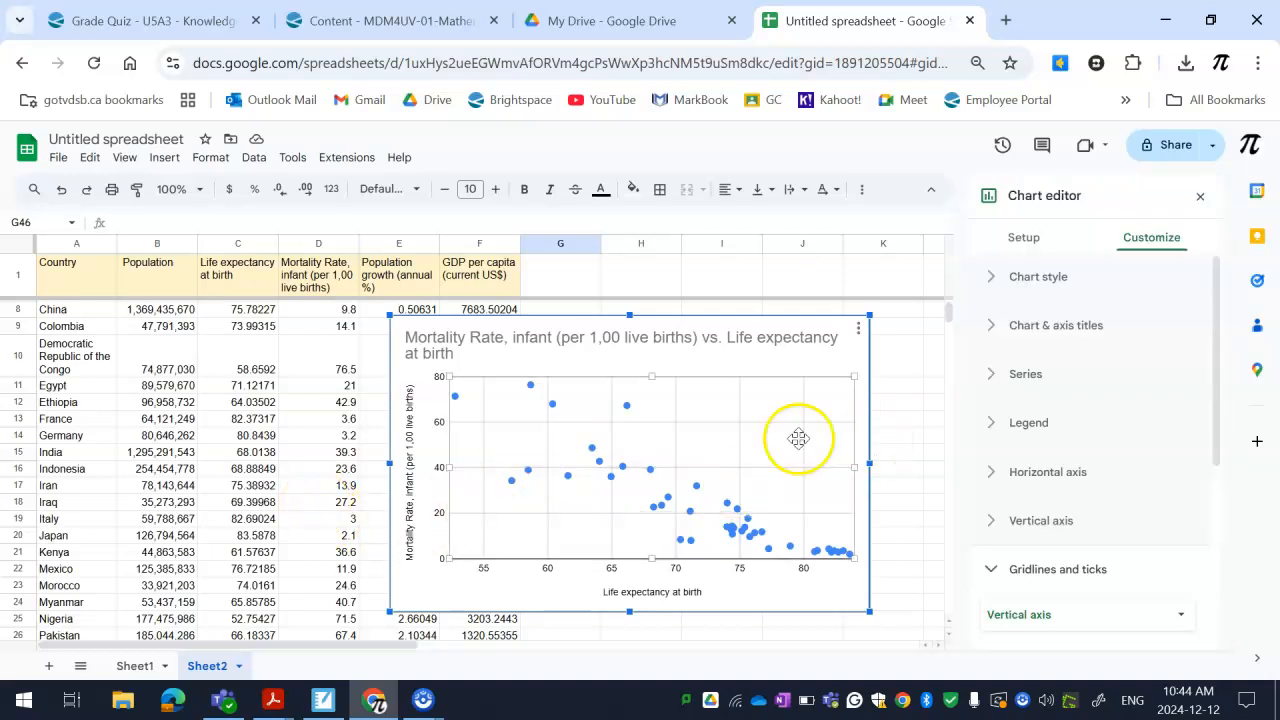
left_click(293, 452)
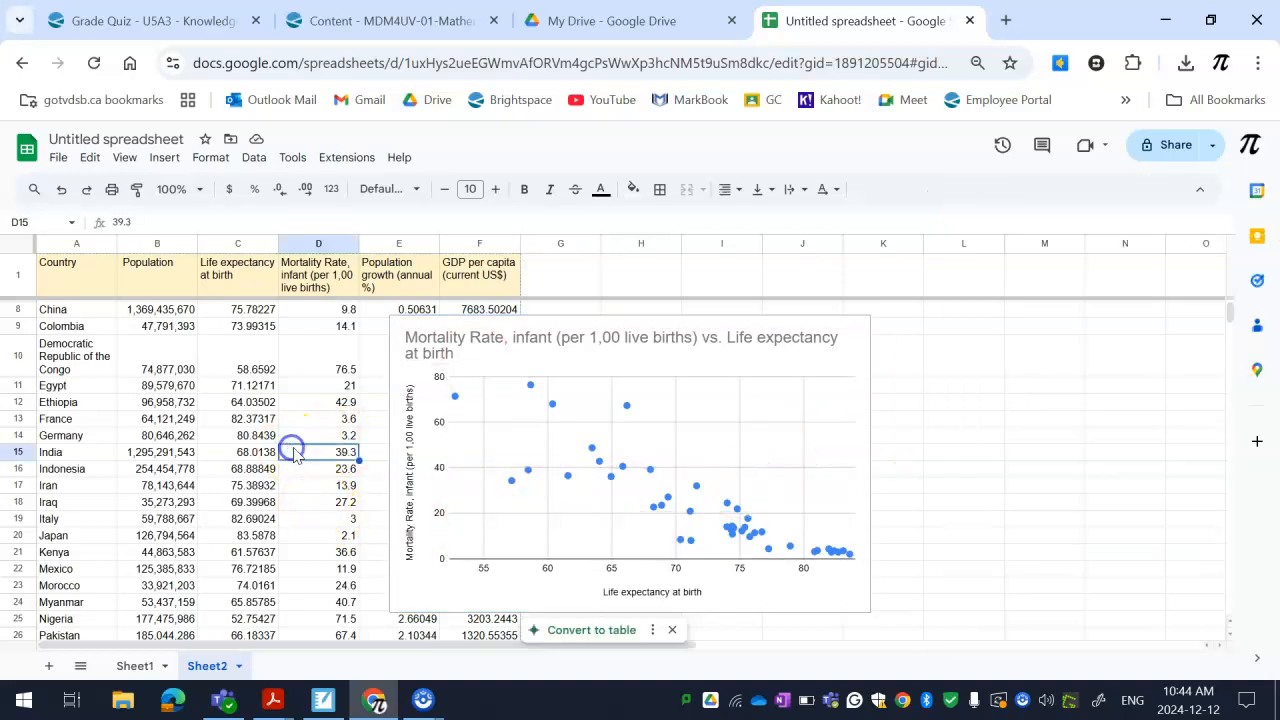
double_click(757, 418)
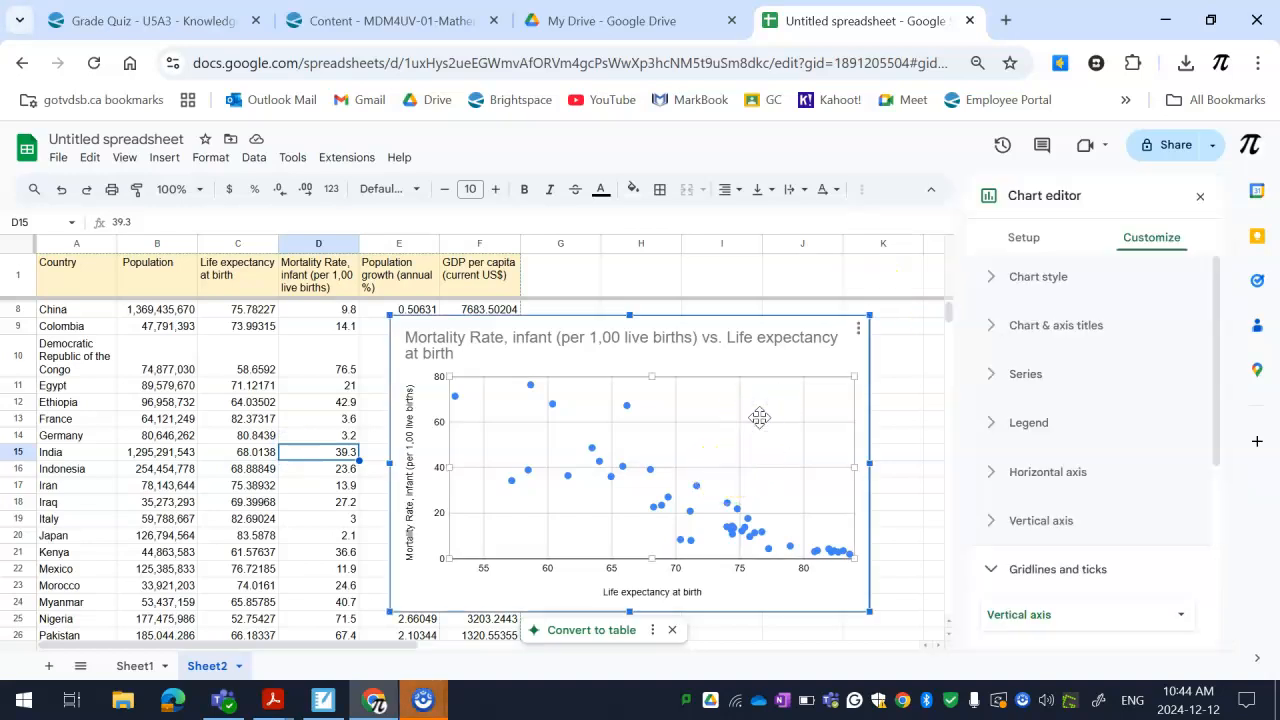
left_click(1040, 244)
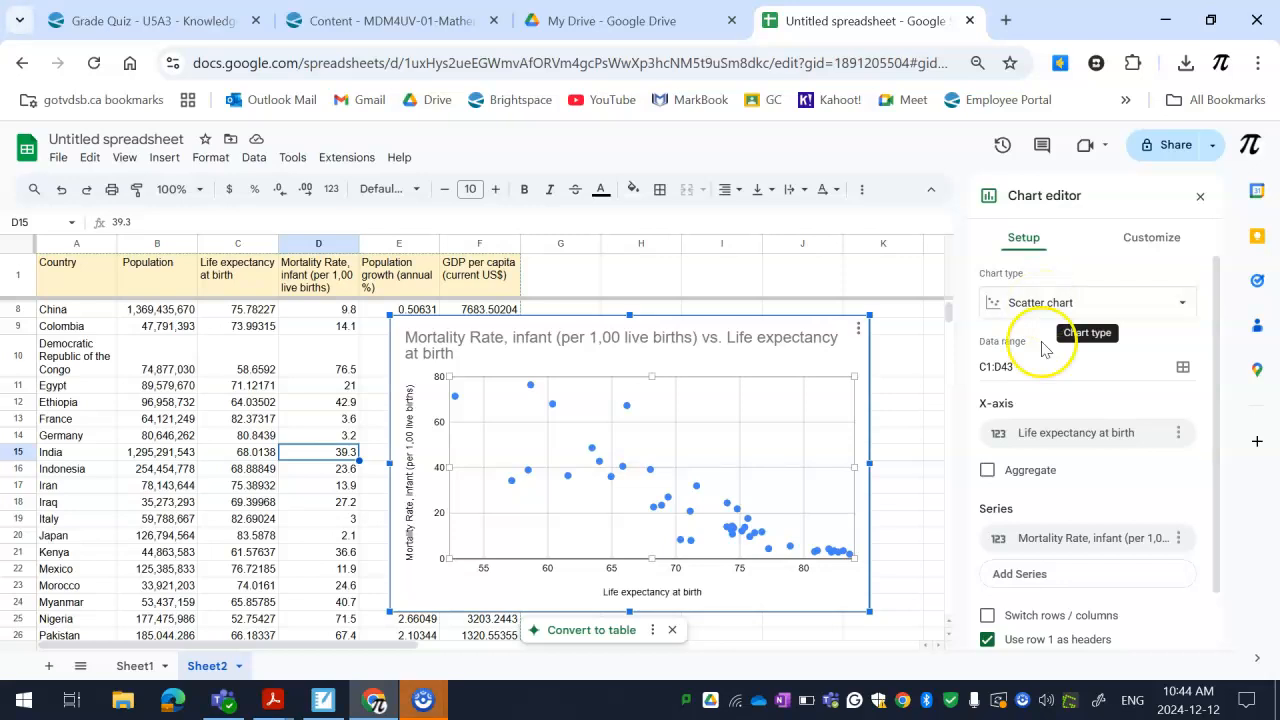
scroll(1090, 380, "down", 1)
left_click(1148, 240)
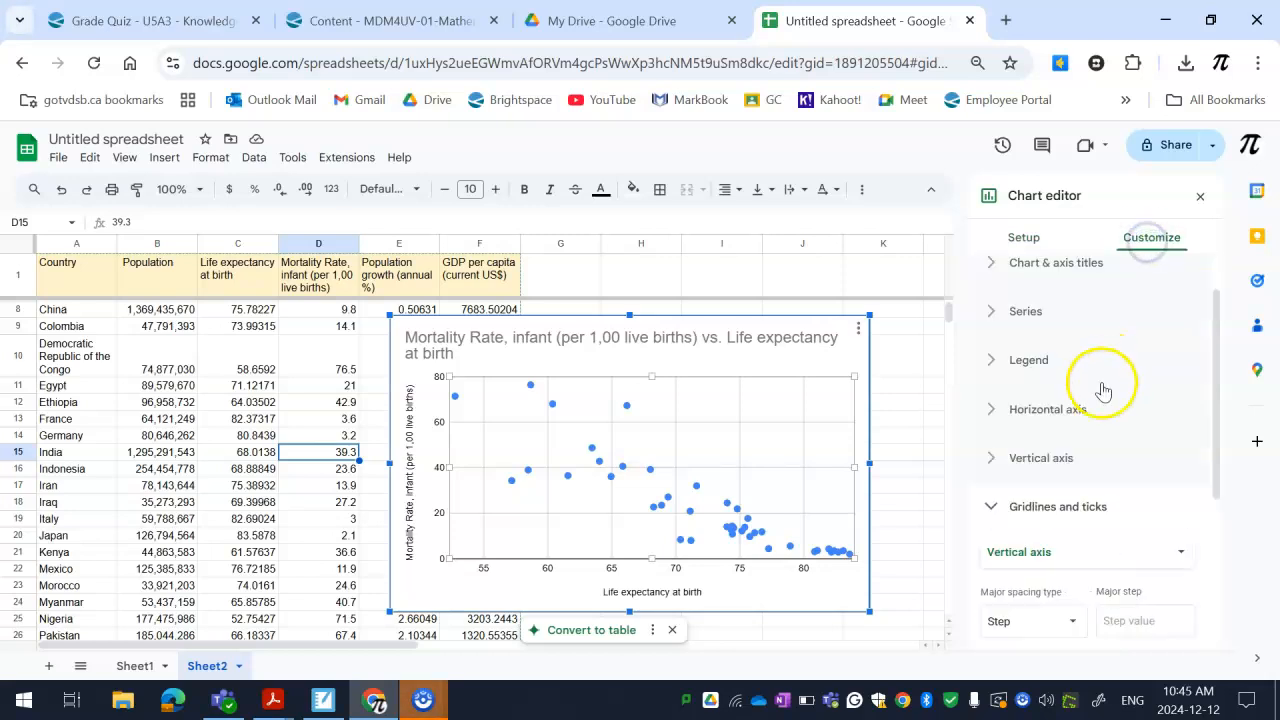
scroll(1063, 449, "up", 1)
left_click(1052, 378)
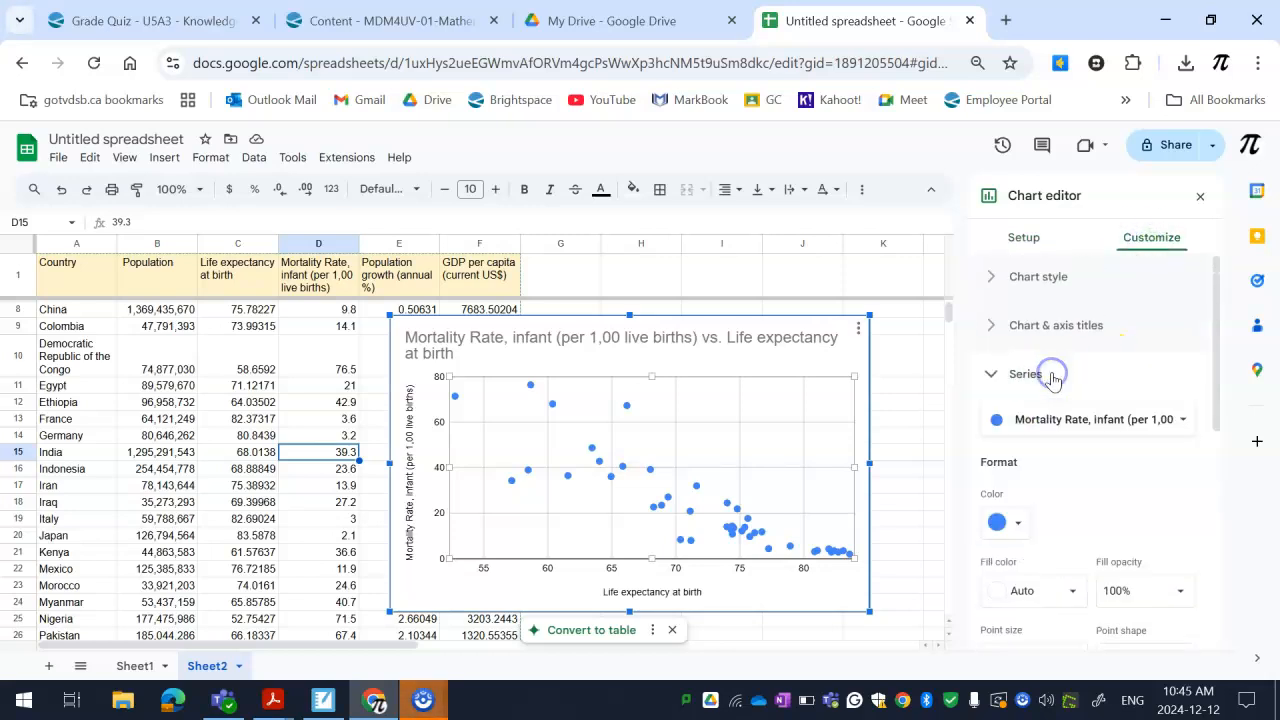
scroll(1043, 491, "down", 2)
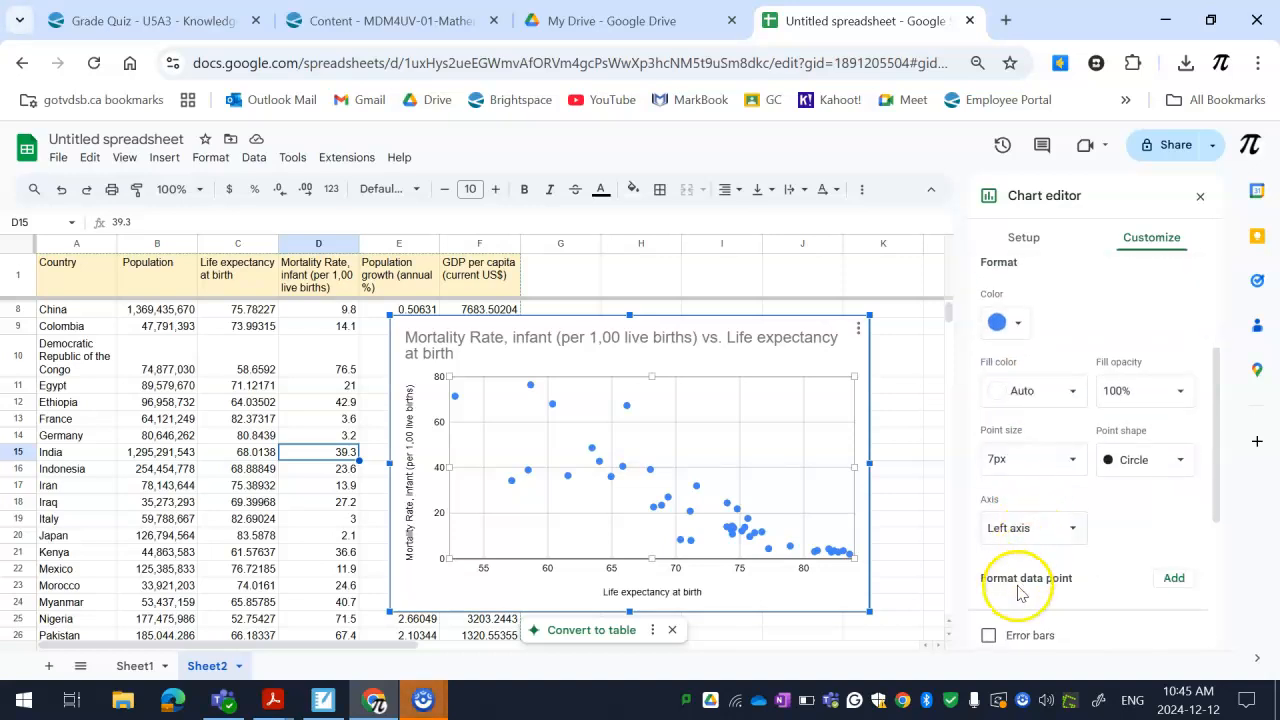
scroll(1023, 563, "down", 1)
scroll(1000, 580, "down", 2)
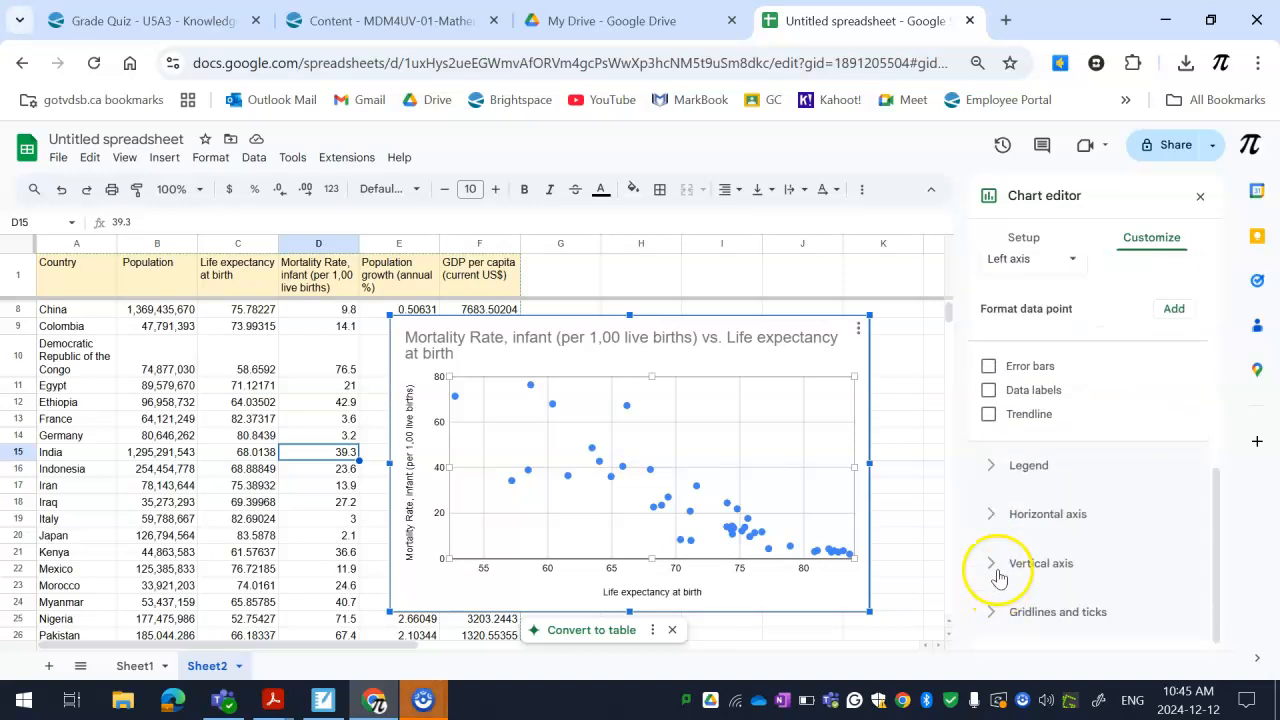
left_click(988, 412)
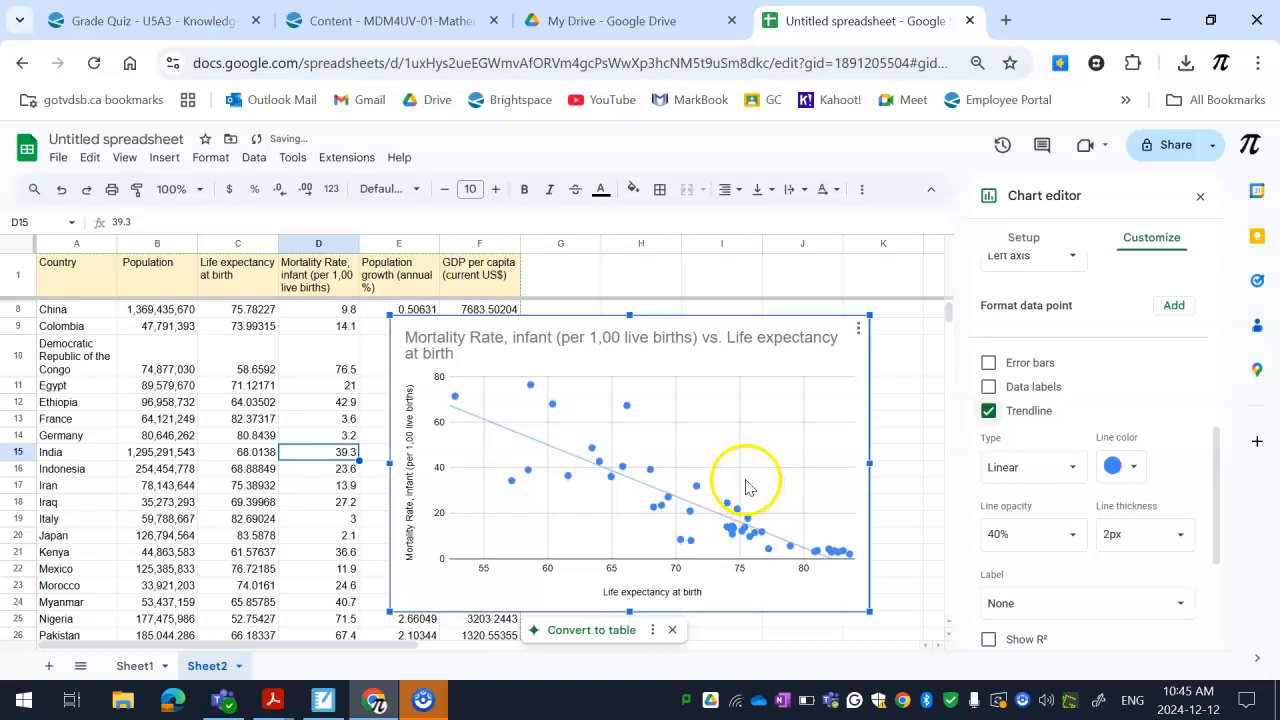
Label the trendline with its equation, show its R² value, and finish editing the chart
scroll(1045, 550, "down", 2)
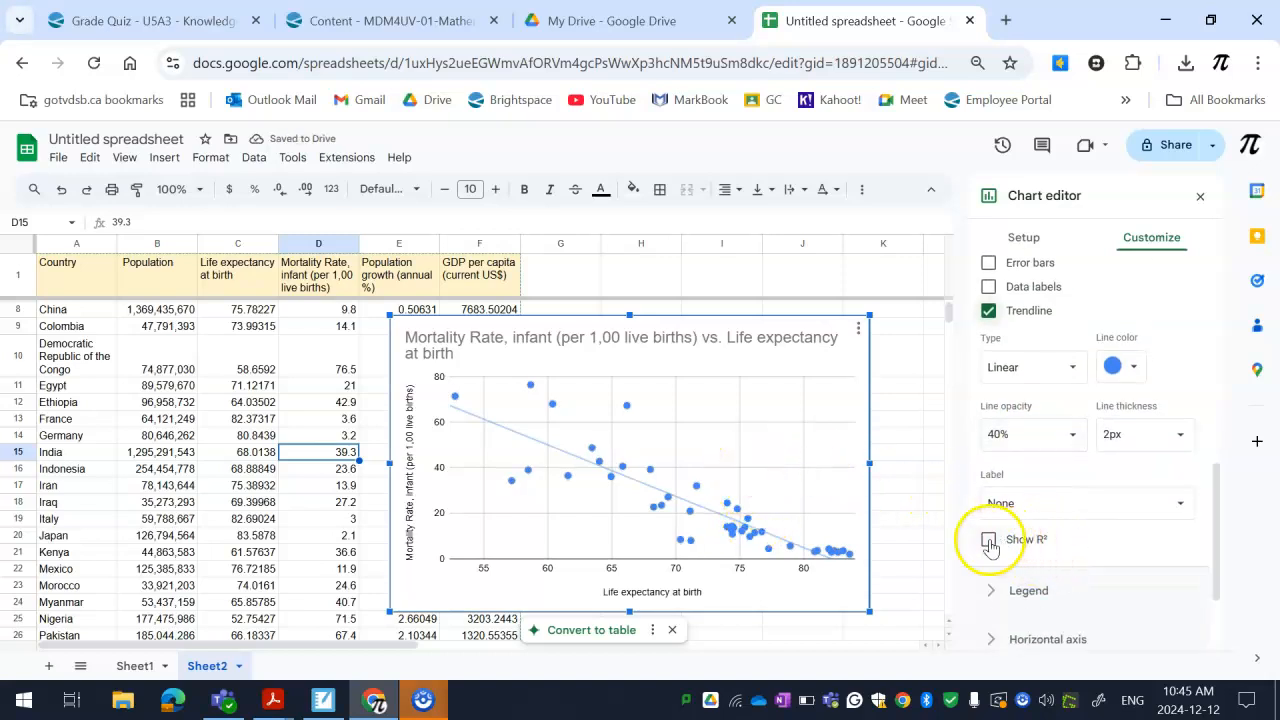
left_click(988, 539)
left_click(1014, 504)
left_click(1040, 526)
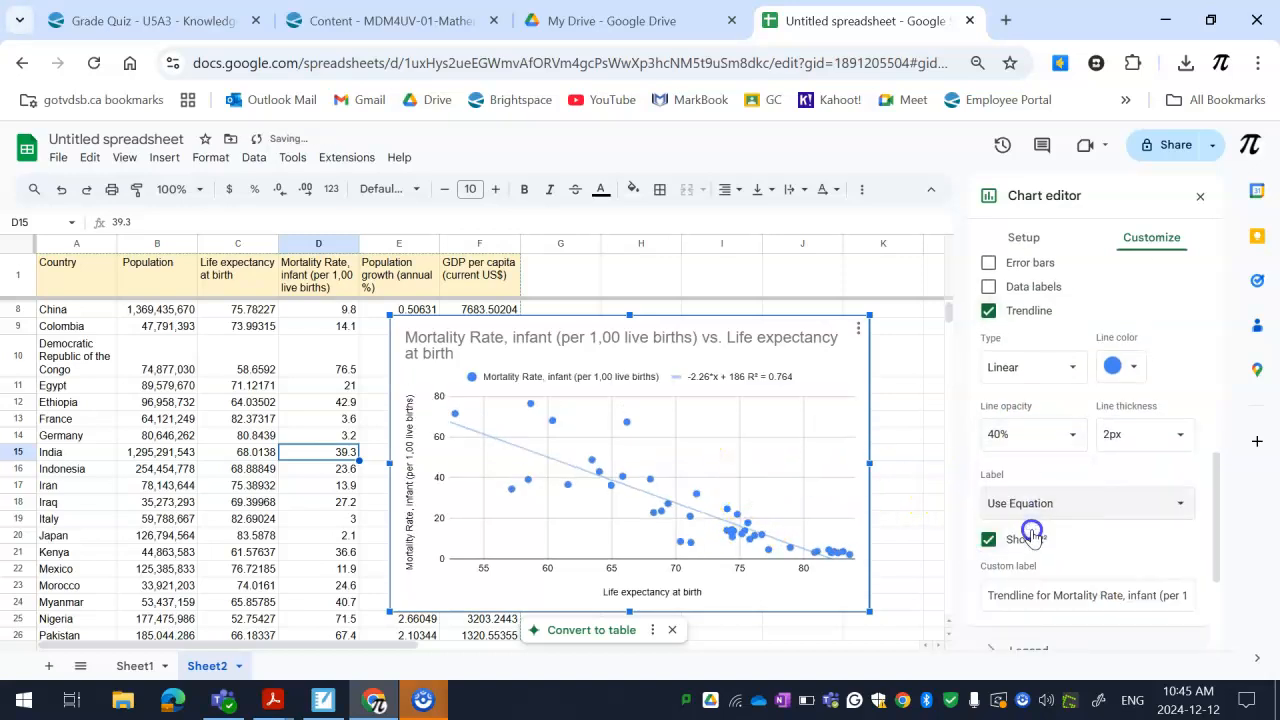
left_click(1028, 533)
left_click(900, 422)
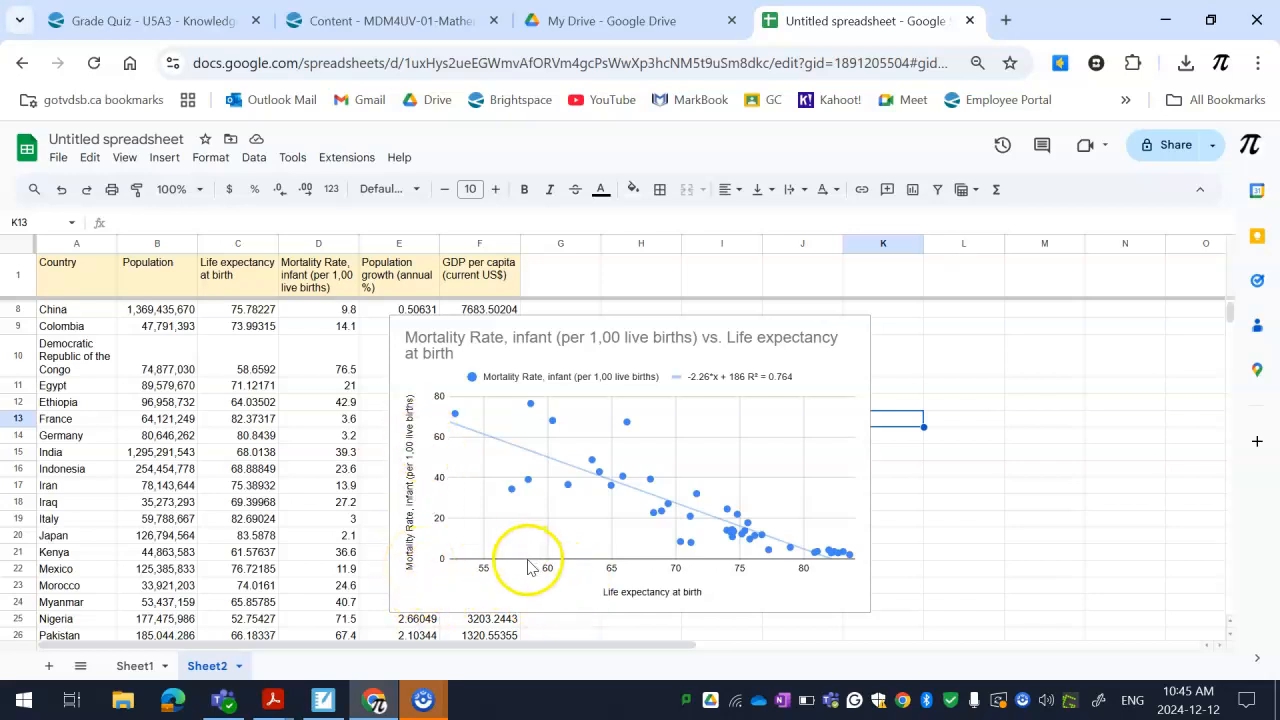
Duplicate Sheet2 within the spreadsheet, including its data and scatter chart
scroll(500, 543, "up", 2)
scroll(470, 545, "down", 2)
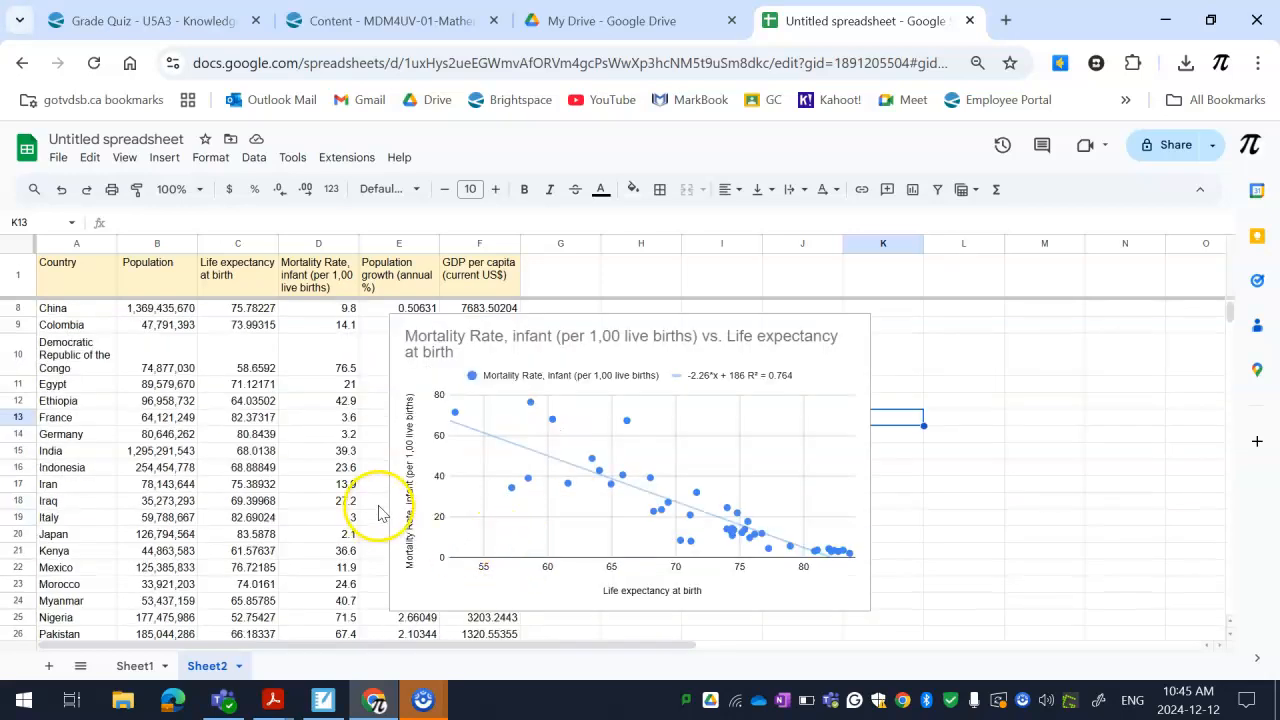
scroll(375, 515, "up", 2)
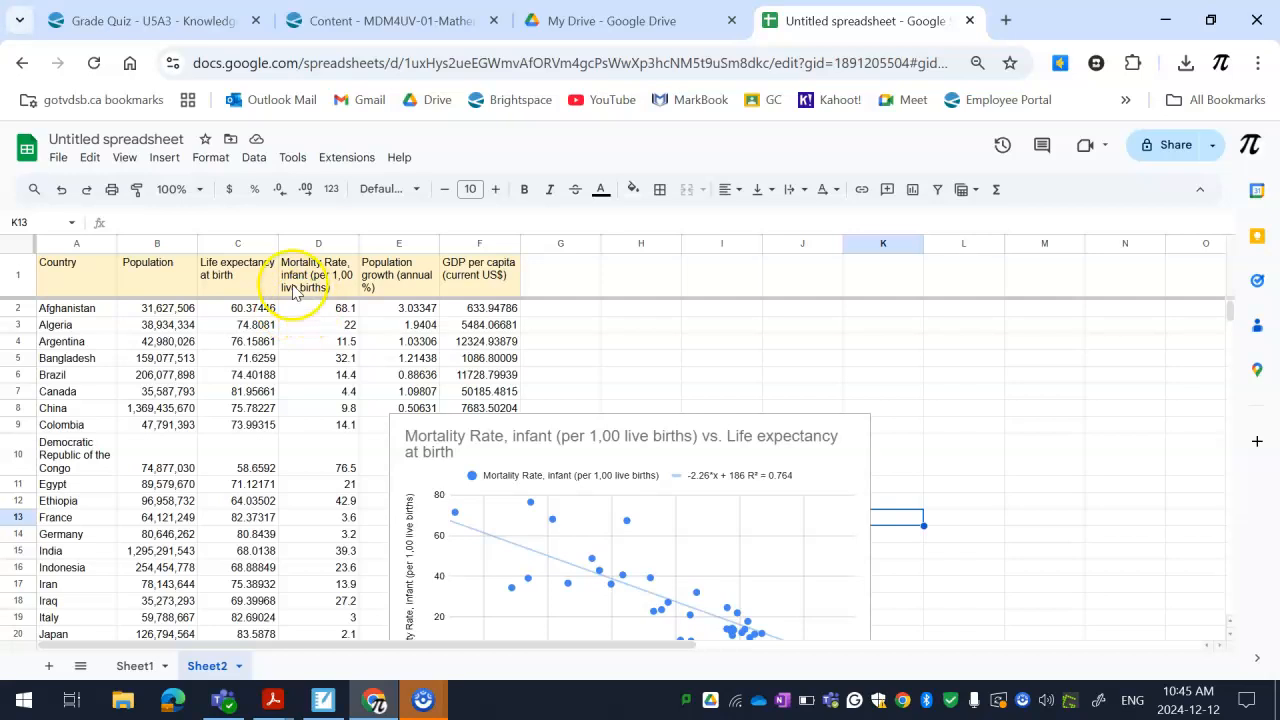
left_click_drag(241, 280, 262, 612)
left_click(243, 665)
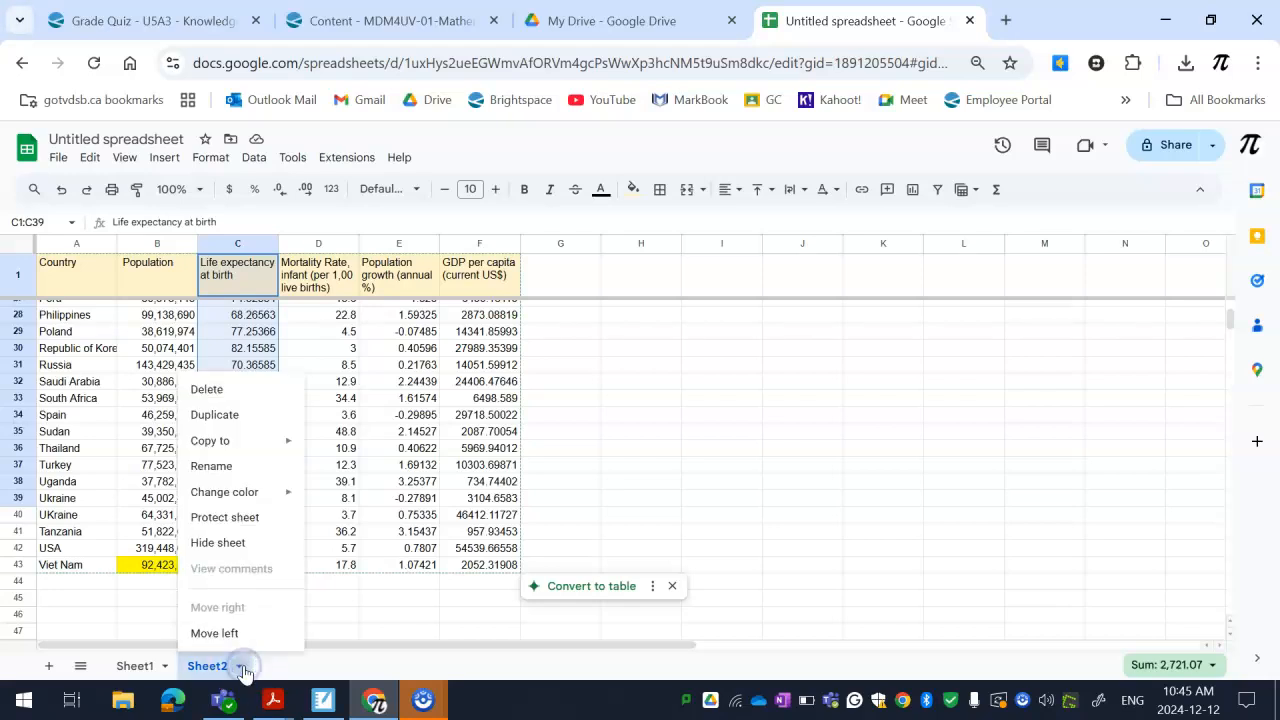
left_click(215, 415)
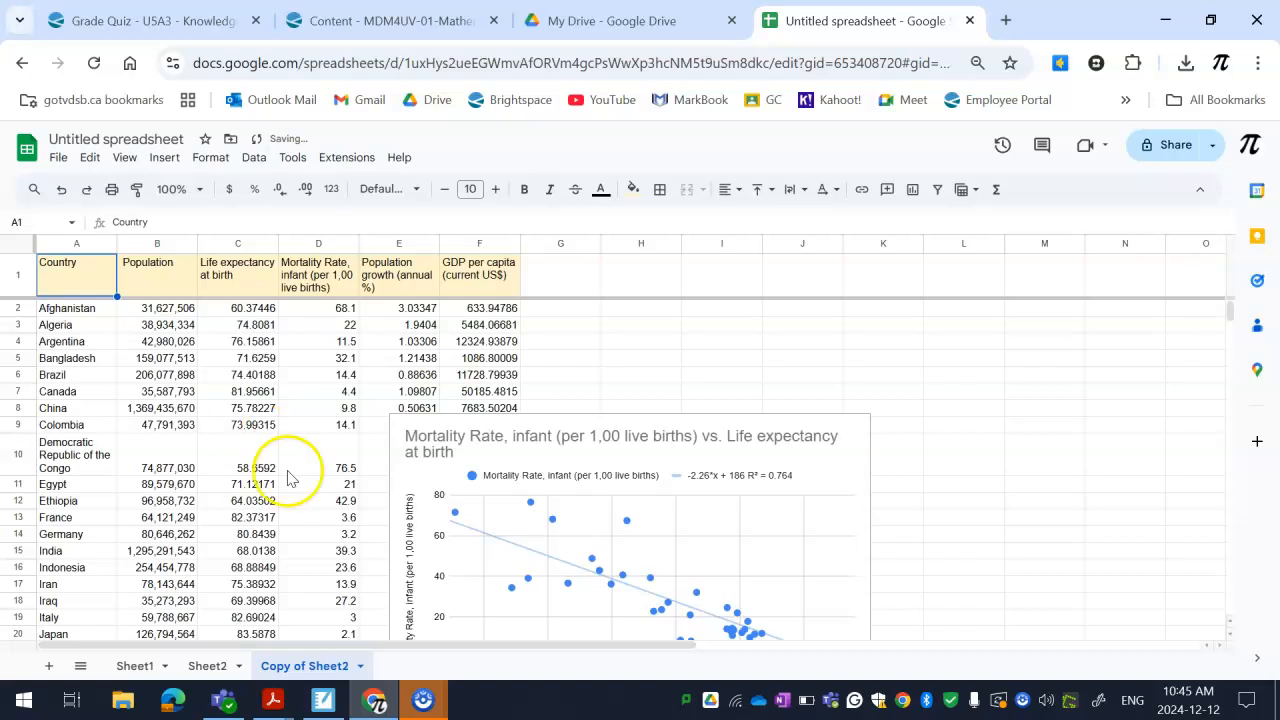
Return to the original Sheet2 and look over its chart and data rows
left_click(226, 666)
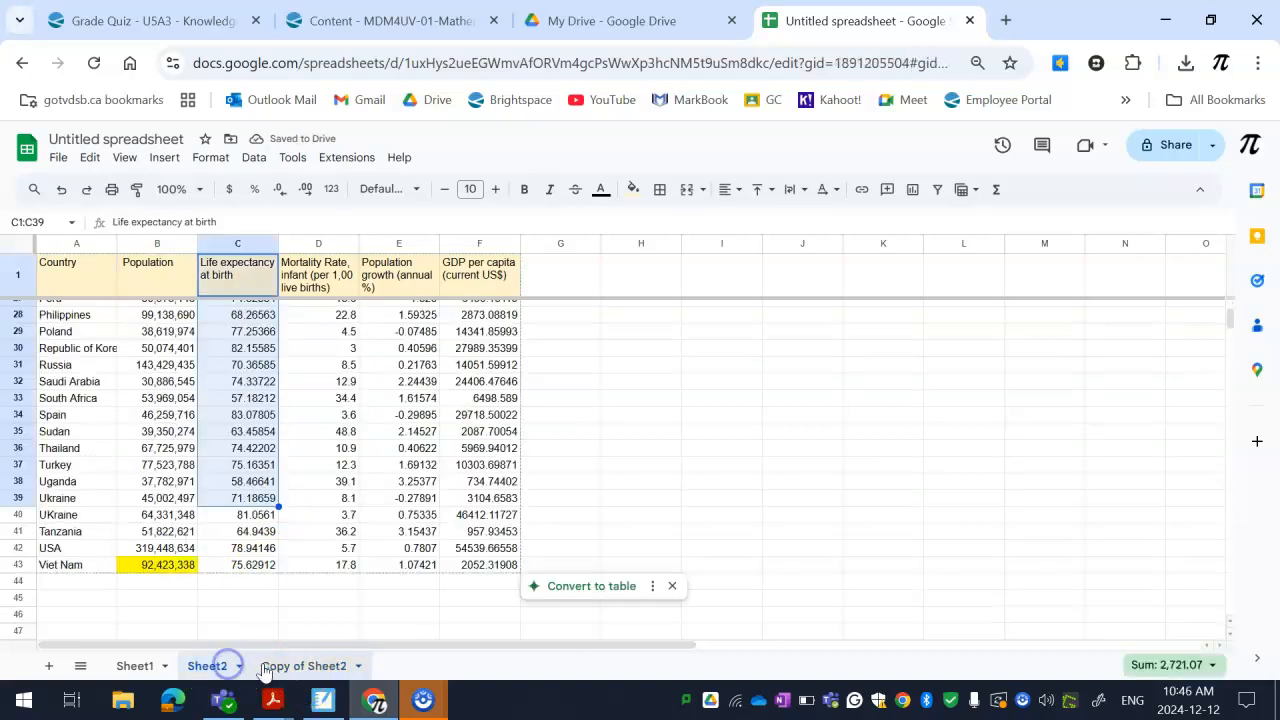
scroll(320, 566, "up", 8)
scroll(341, 551, "down", 6)
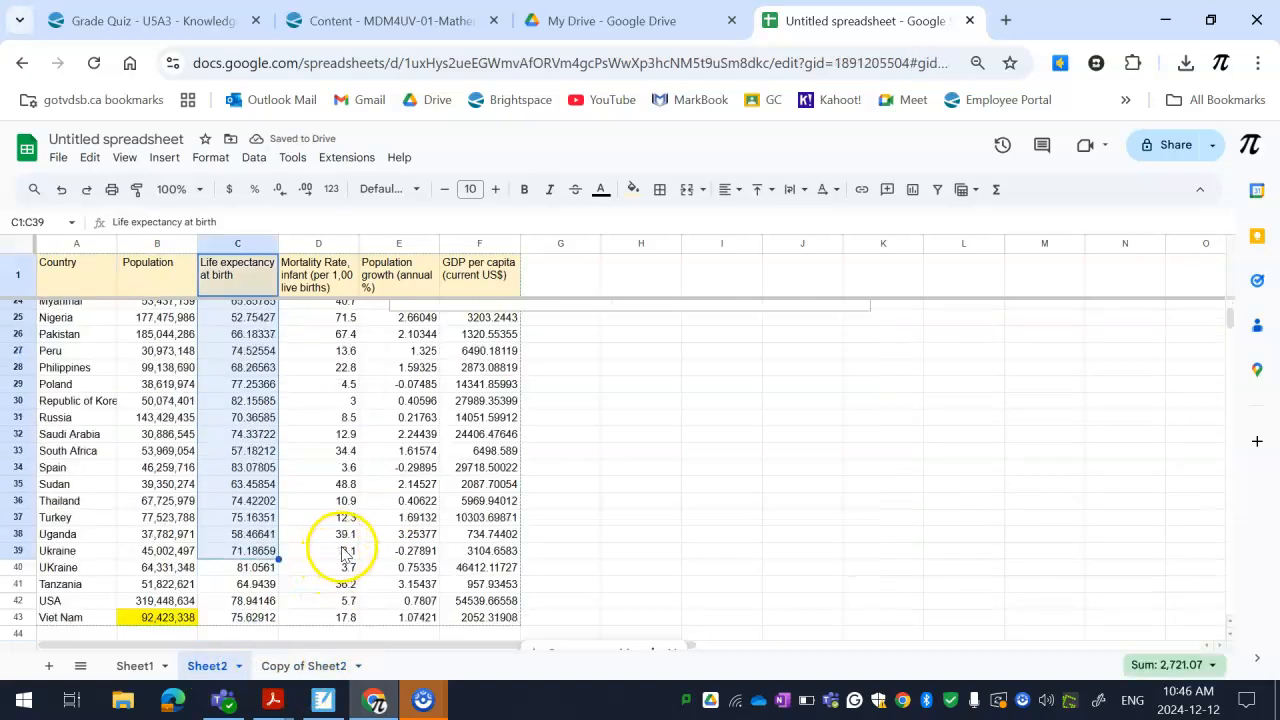
On Copy of Sheet2, clear the contents of the Population, Population growth and GDP per capita columns
scroll(341, 551, "down", 2)
left_click(304, 666)
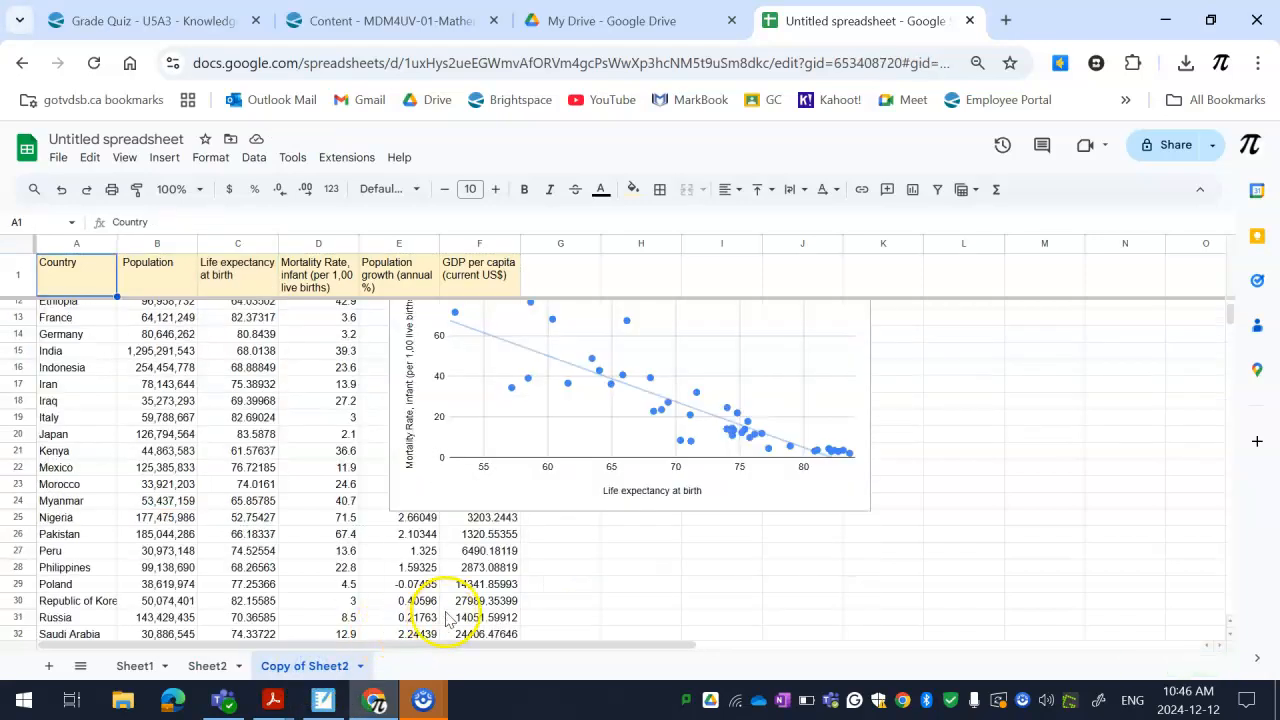
scroll(448, 620, "up", 2)
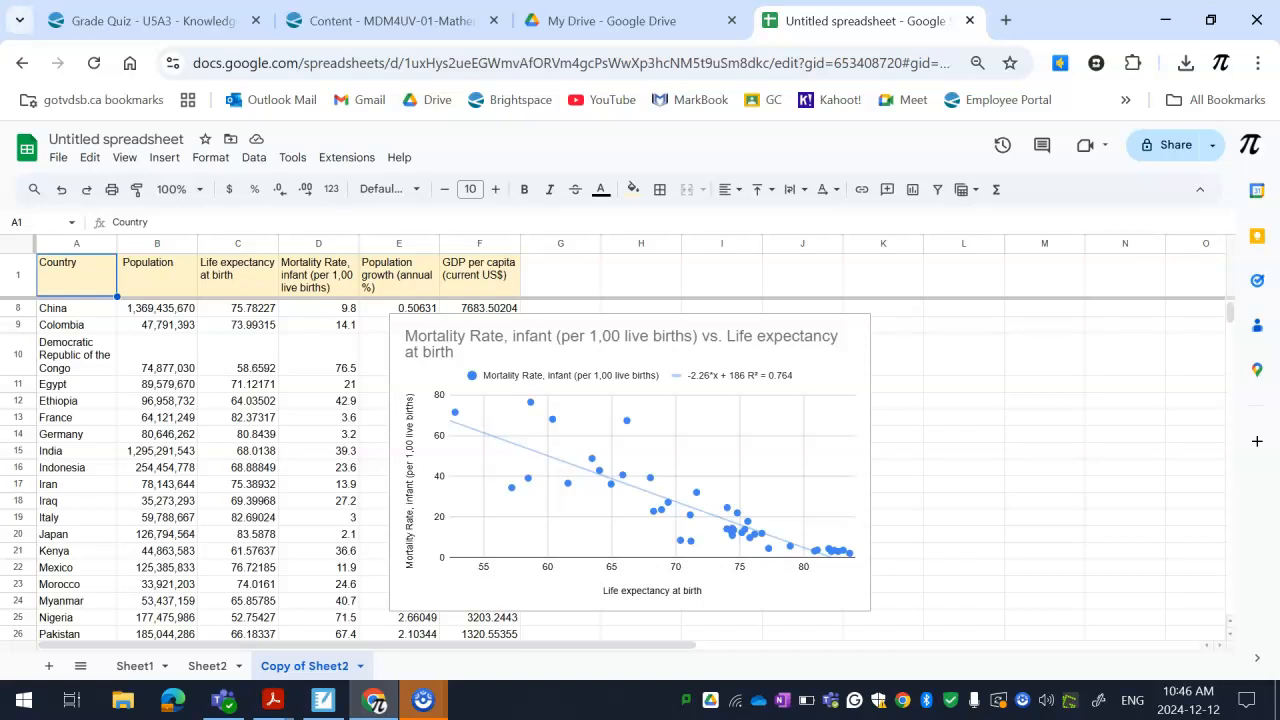
scroll(235, 570, "up", 2)
key("Right")
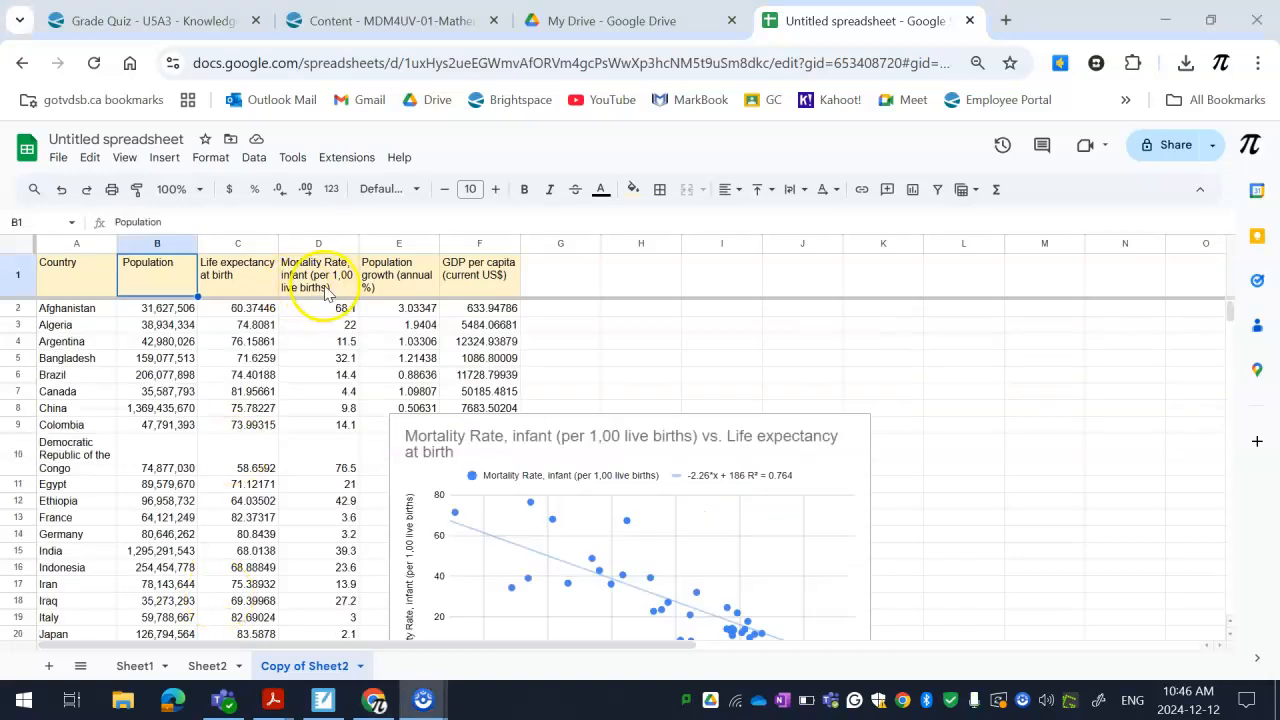
left_click(157, 244)
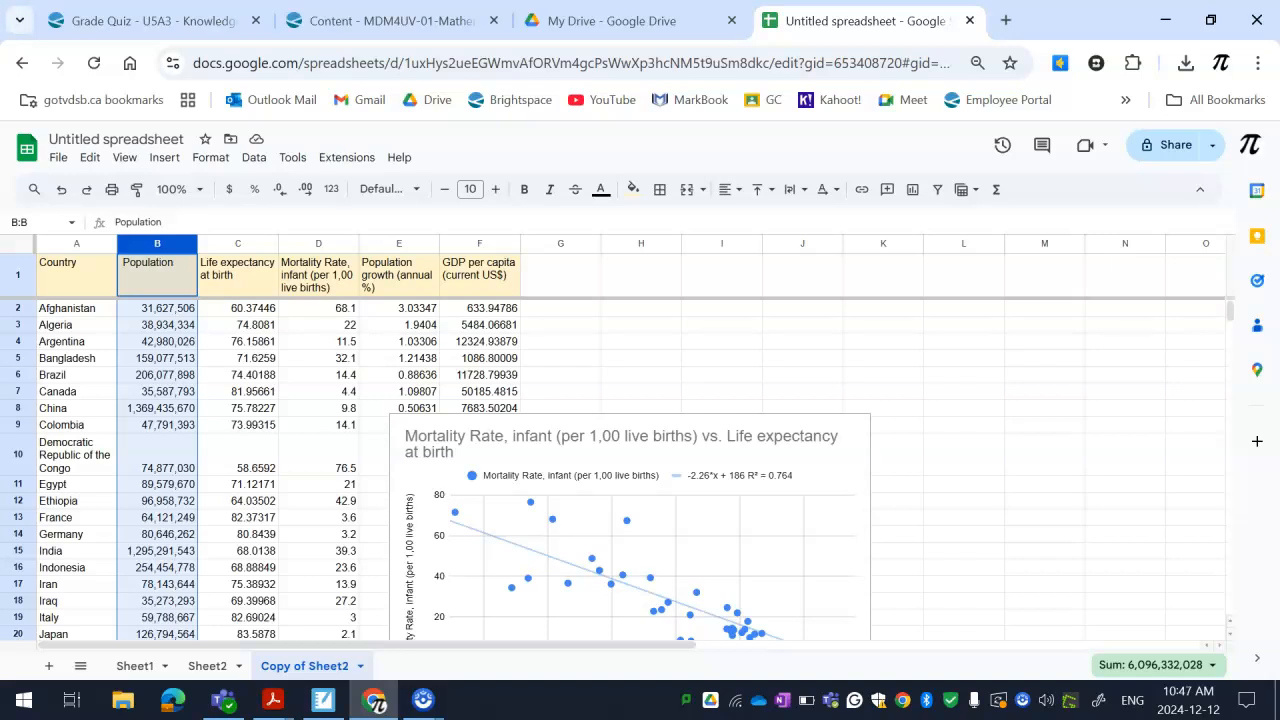
key("Delete")
left_click(387, 244)
key("Delete")
left_click(478, 243)
key("Delete")
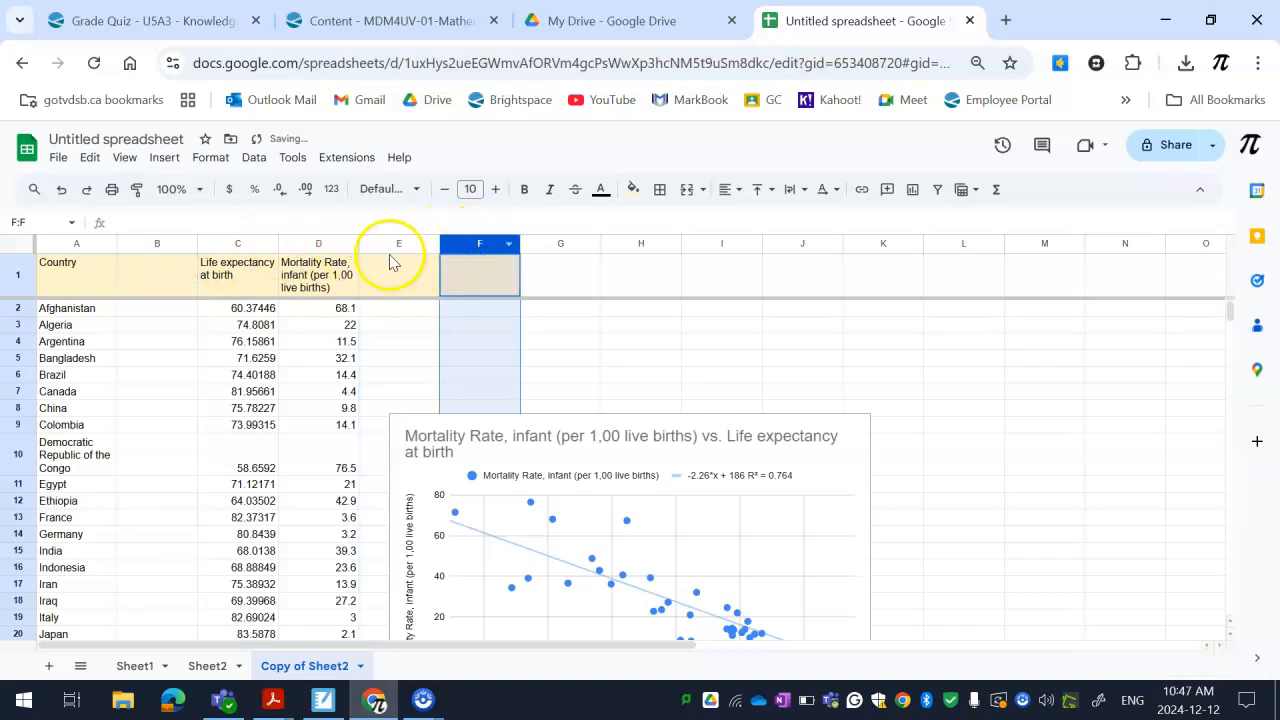
Move the infant mortality rate column into the empty column B, ahead of life expectancy
left_click(336, 246)
right_click(336, 246)
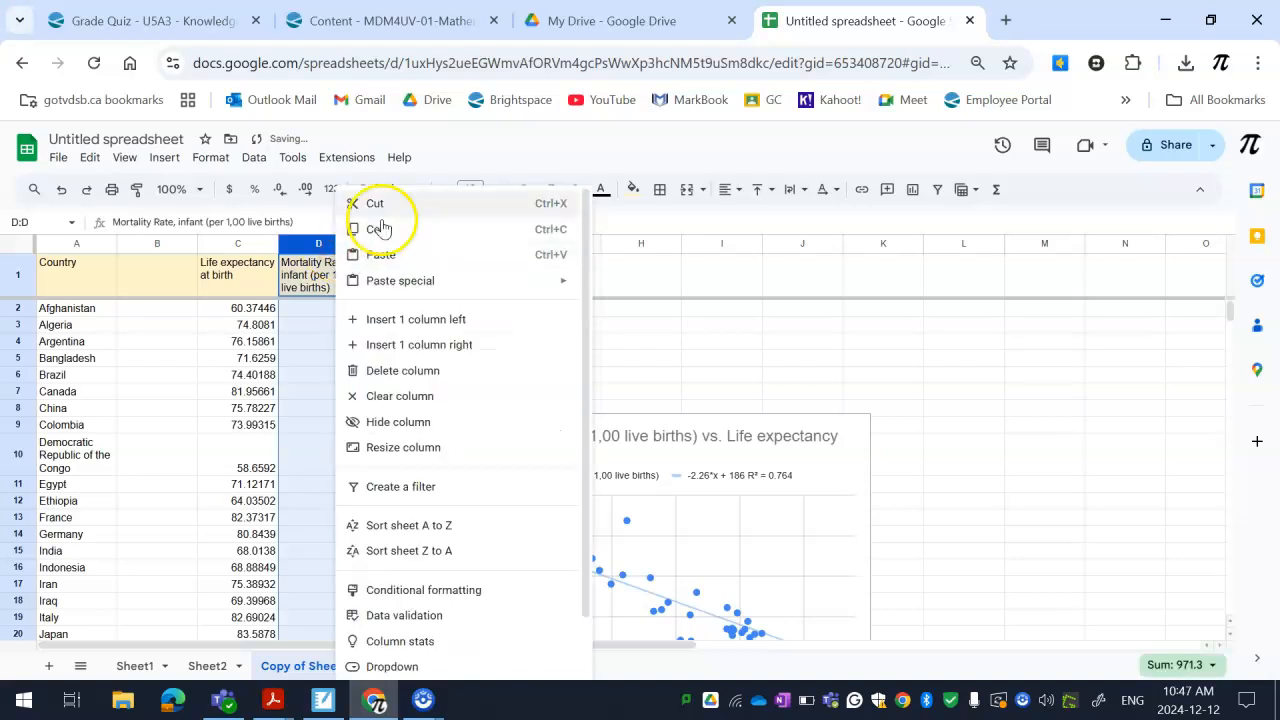
left_click(382, 207)
right_click(157, 272)
left_click(205, 250)
Delete the copied scatter chart and insert a new chart from the mortality and life expectancy data in B1:C43
left_click(484, 452)
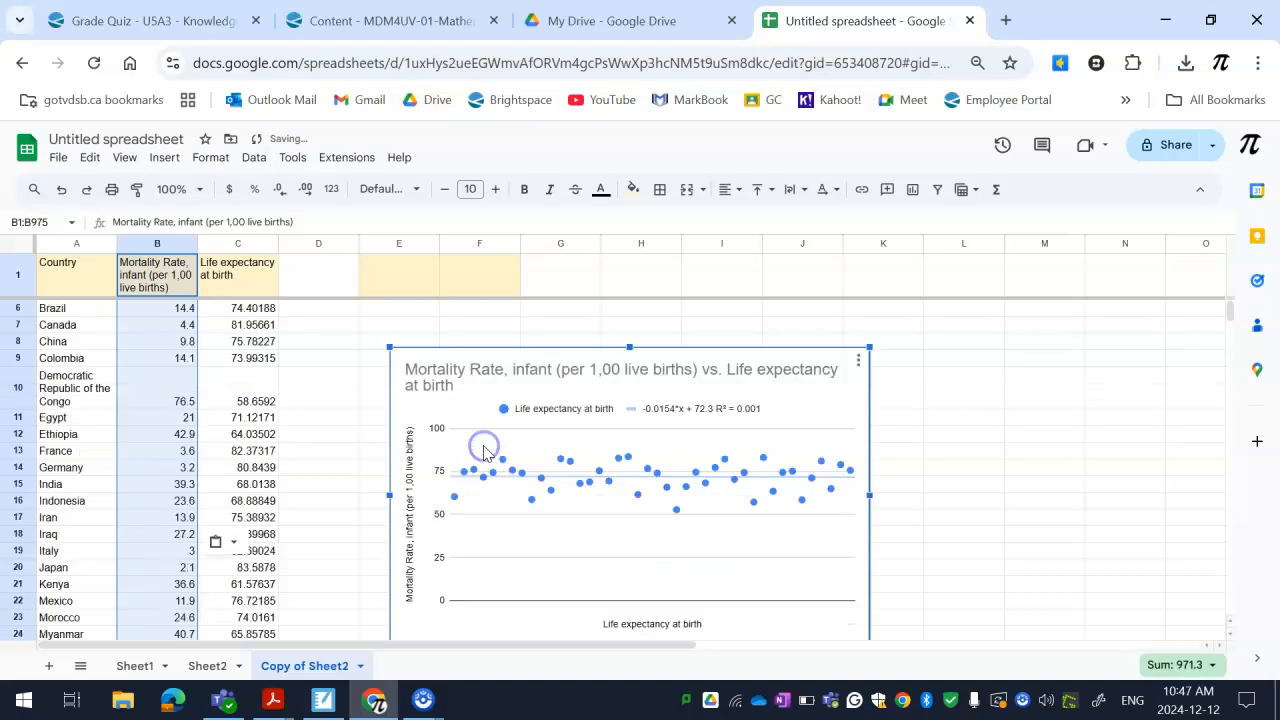
key("Delete")
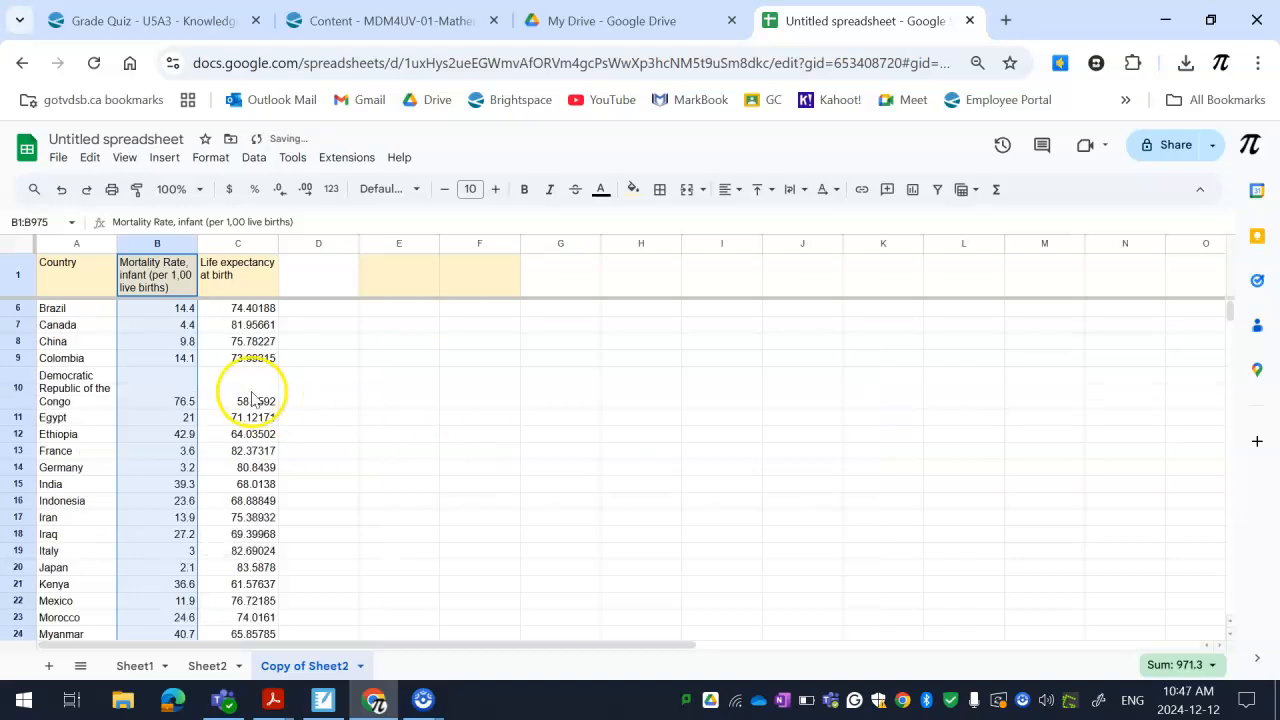
left_click_drag(165, 288, 236, 398)
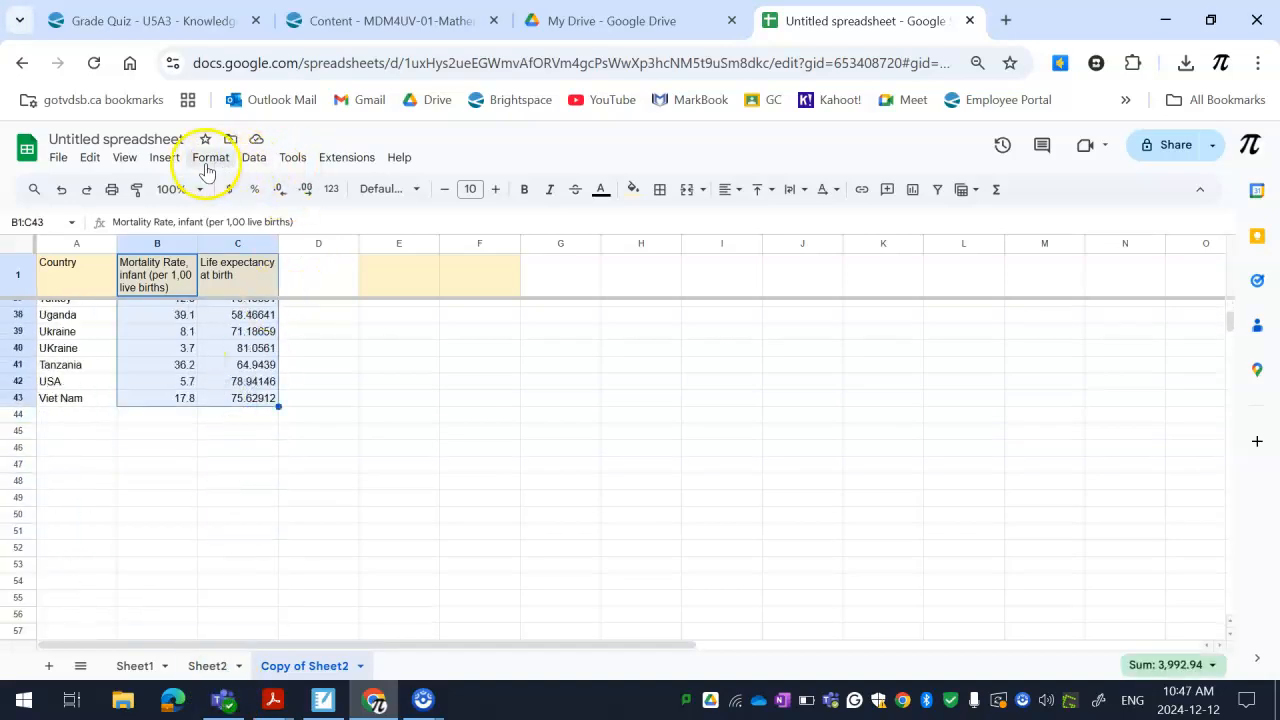
left_click(164, 157)
left_click(251, 323)
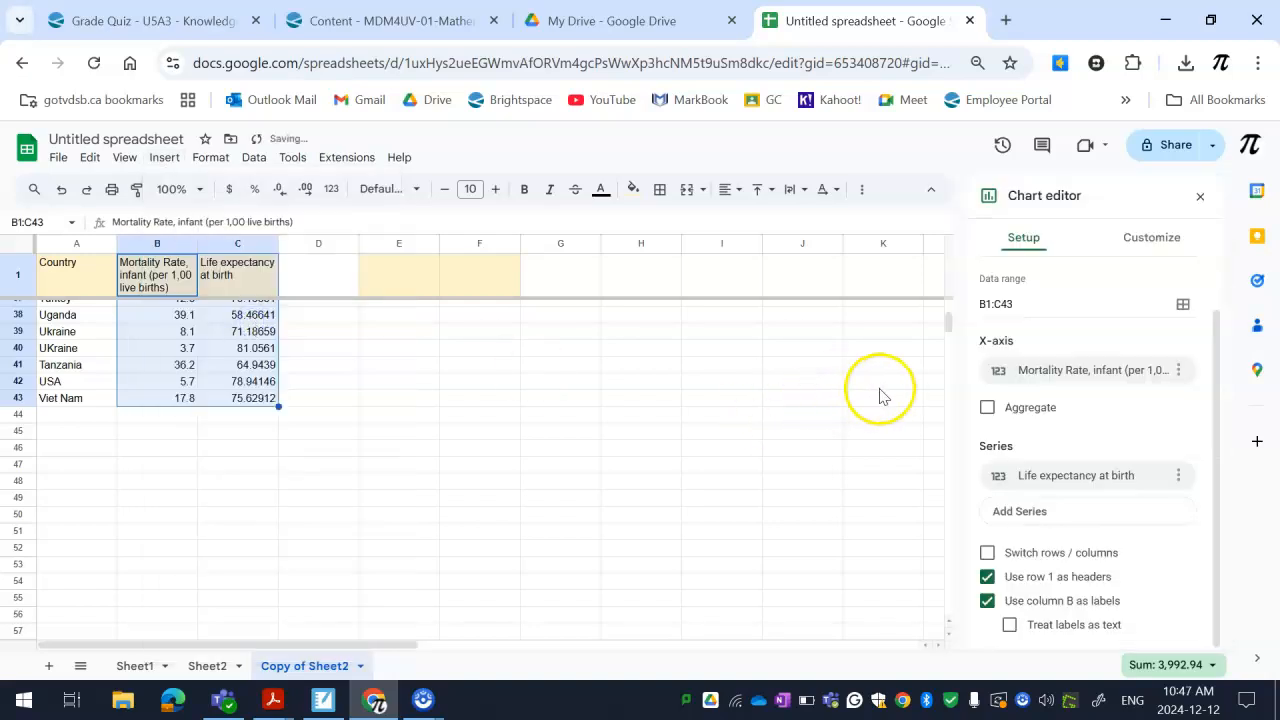
scroll(601, 451, "up", 1)
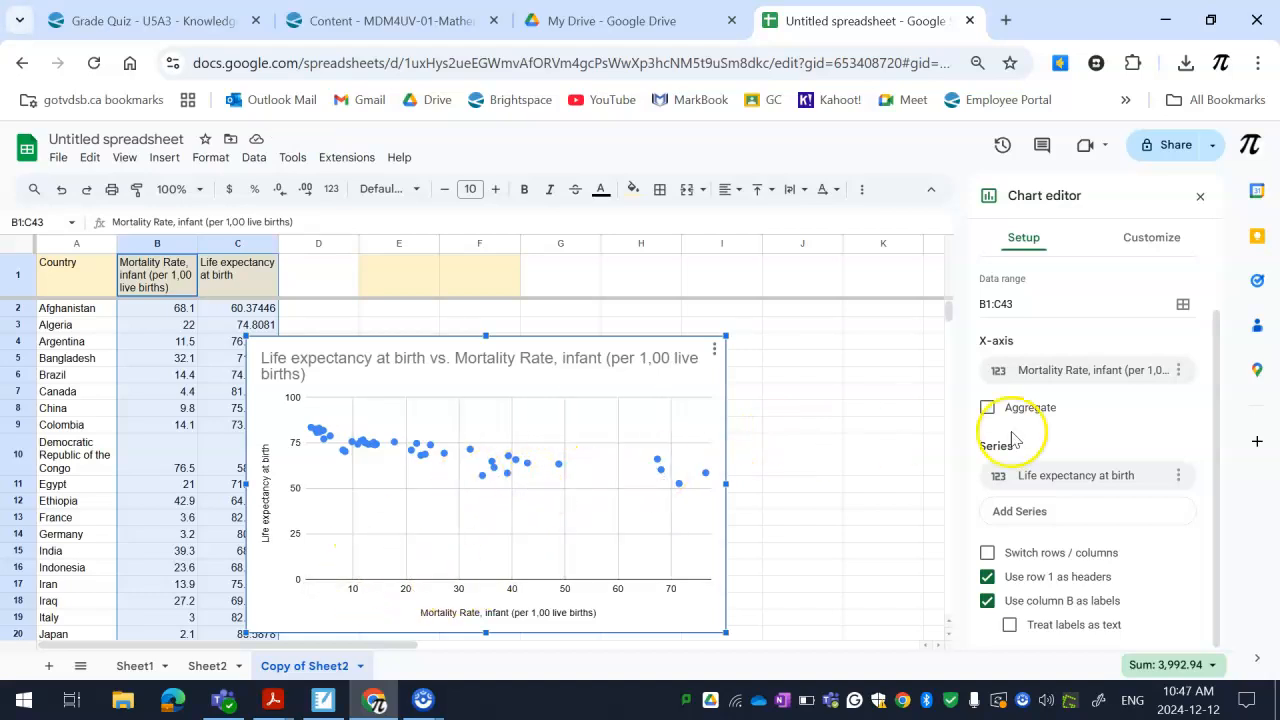
Add a linear trendline to the life expectancy series of the new scatter chart, leaving data labels off
left_click(1150, 239)
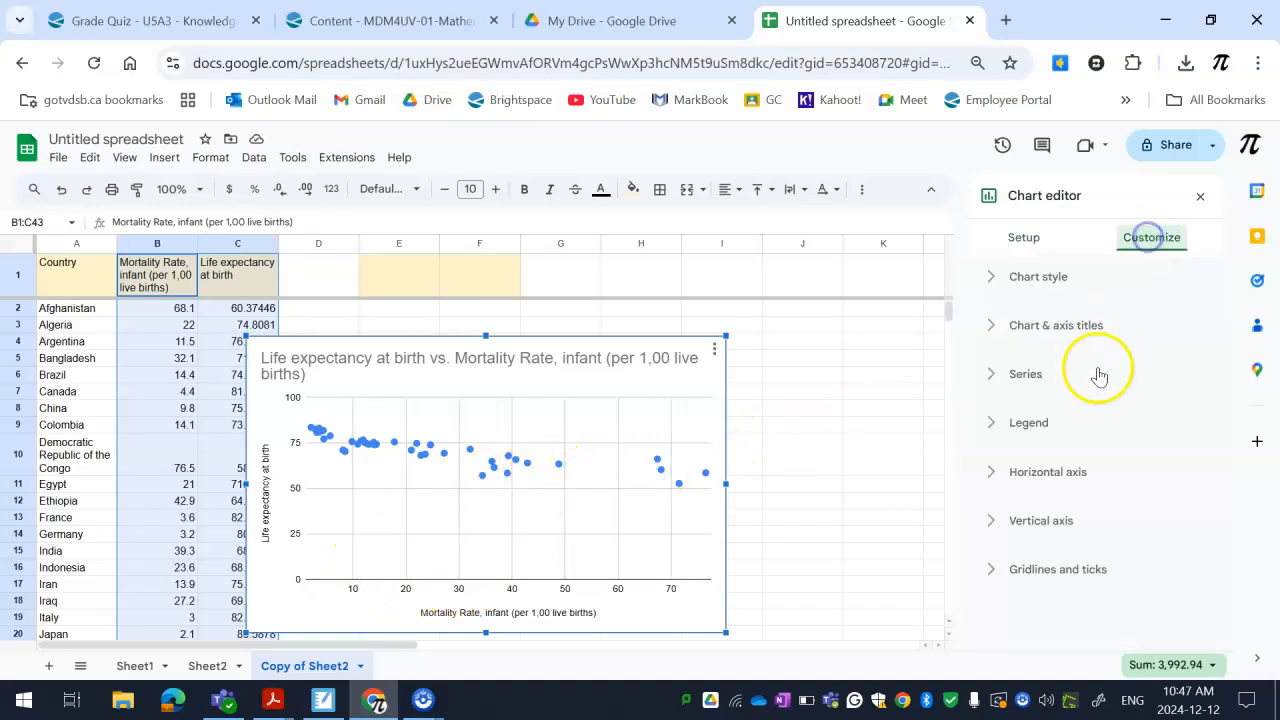
left_click(1030, 375)
scroll(1028, 470, "down", 2)
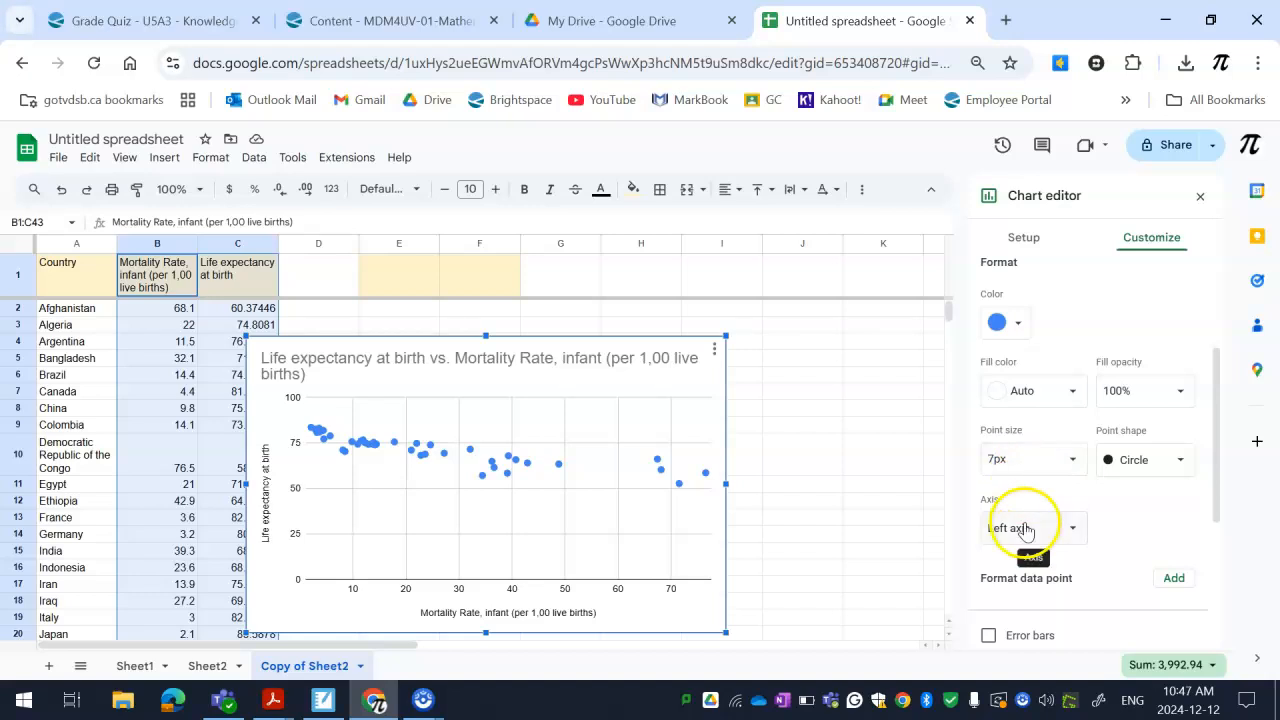
scroll(1025, 527, "up", 1)
scroll(1030, 420, "down", 4)
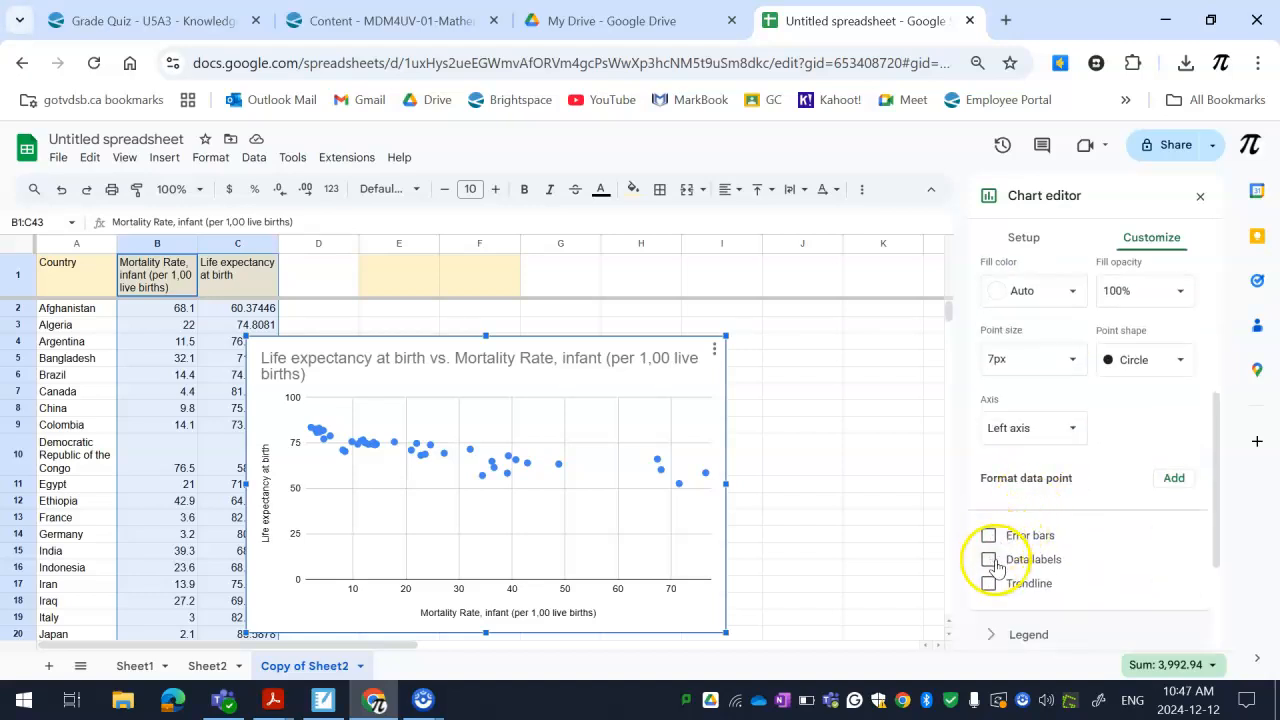
left_click(989, 561)
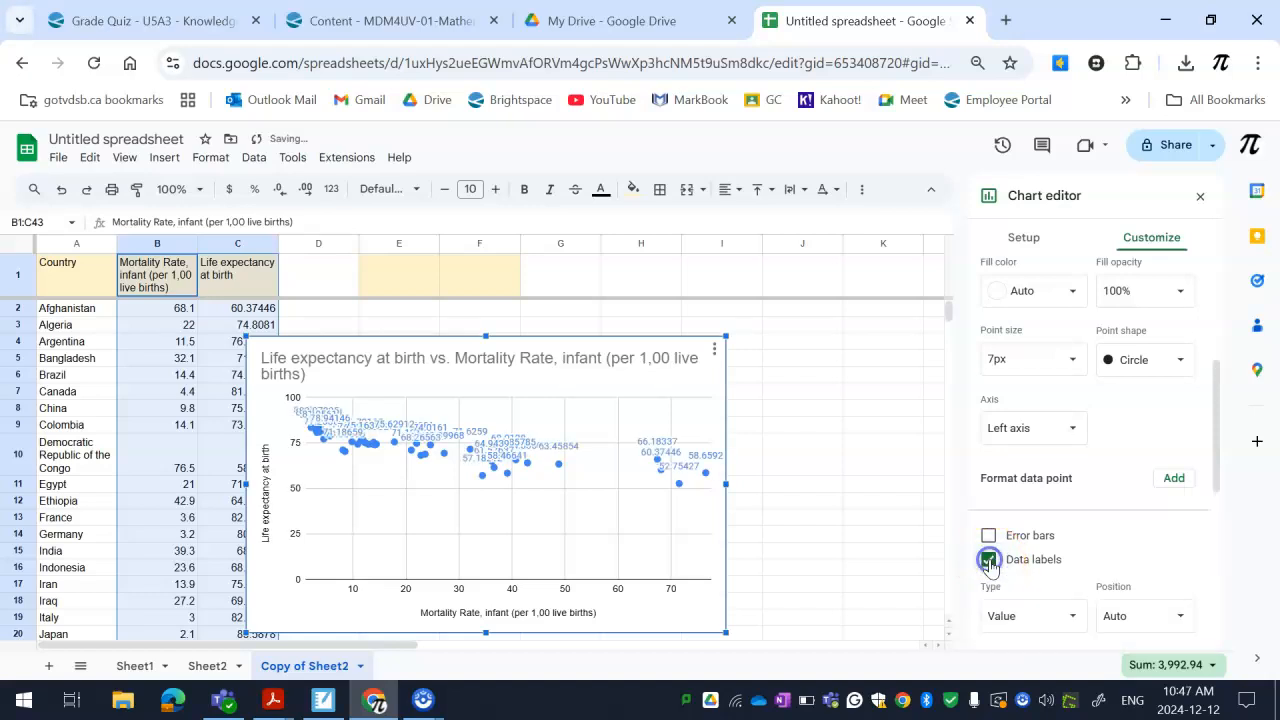
left_click(989, 561)
left_click(989, 583)
scroll(1000, 575, "down", 4)
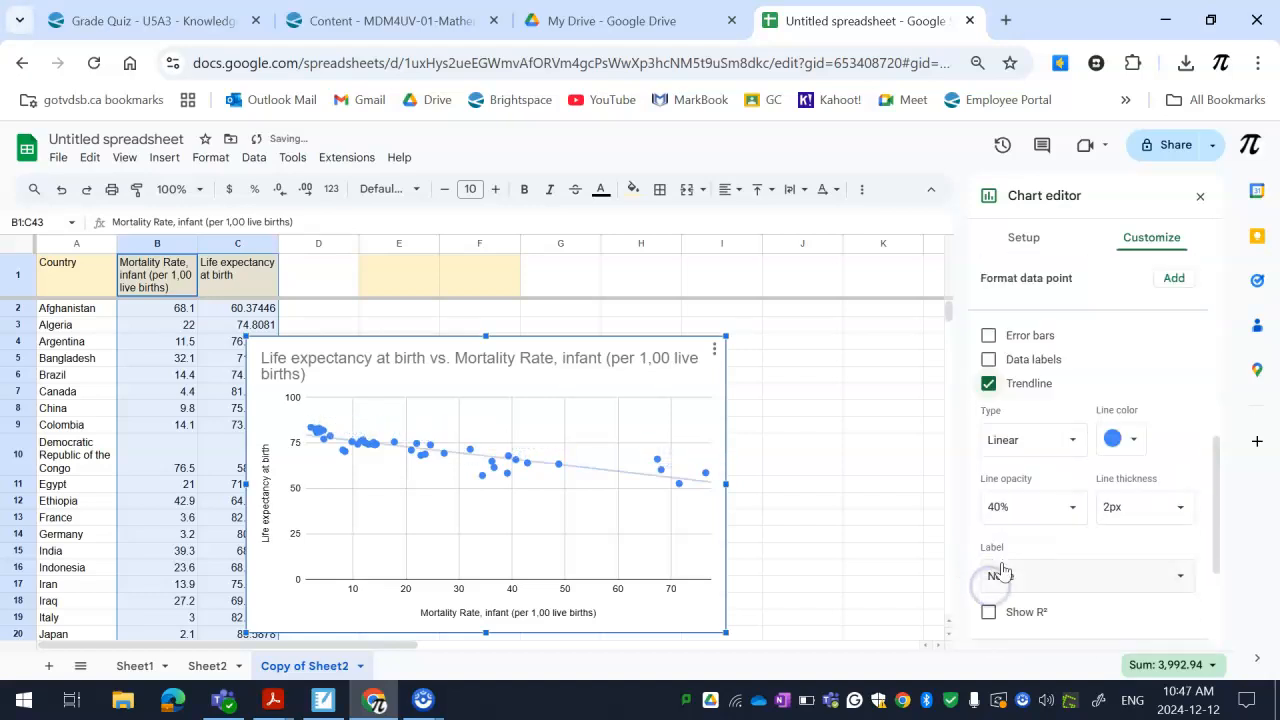
Label the new chart's trendline with its equation, show R², and examine both in the legend
left_click(1008, 575)
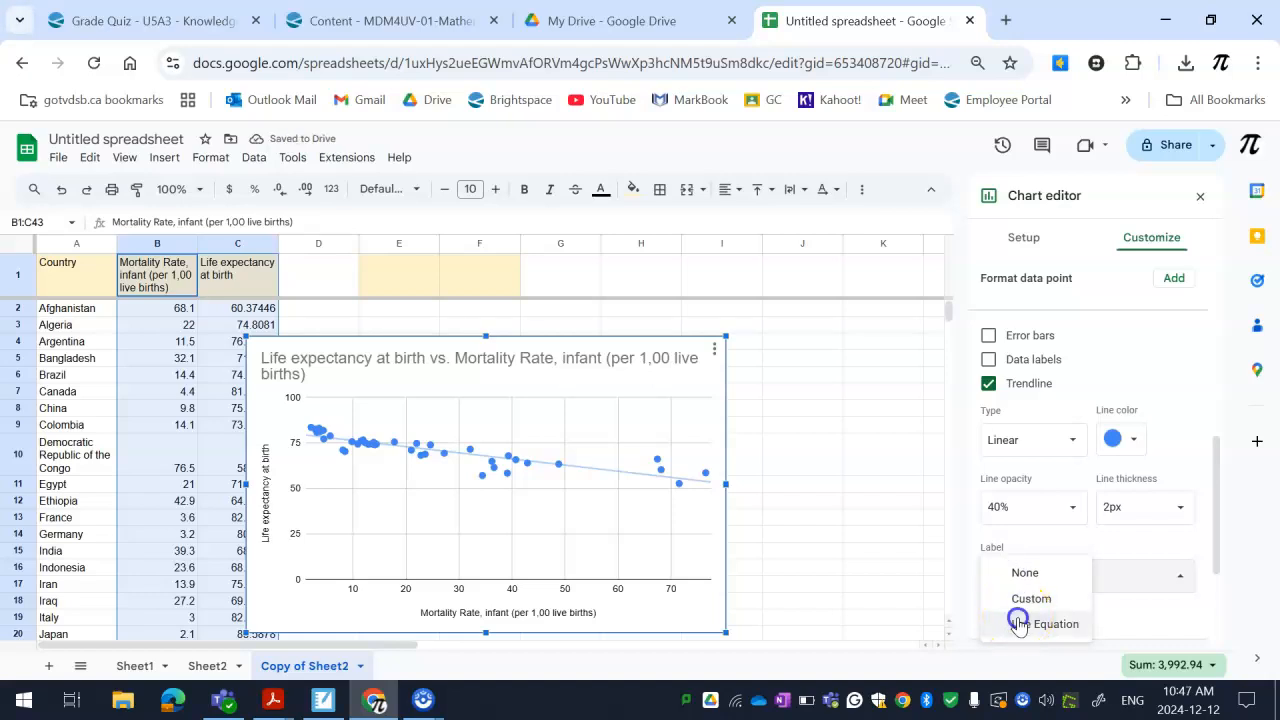
left_click(1023, 619)
left_click(989, 512)
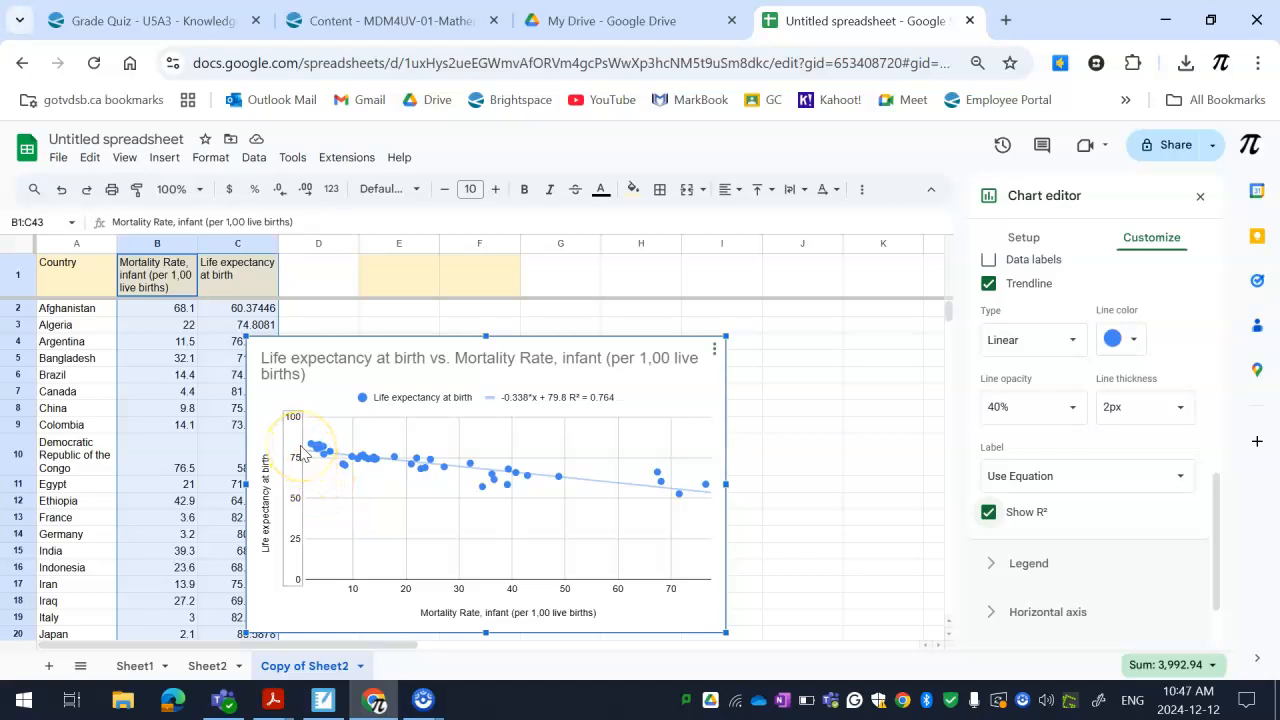
left_click(550, 400)
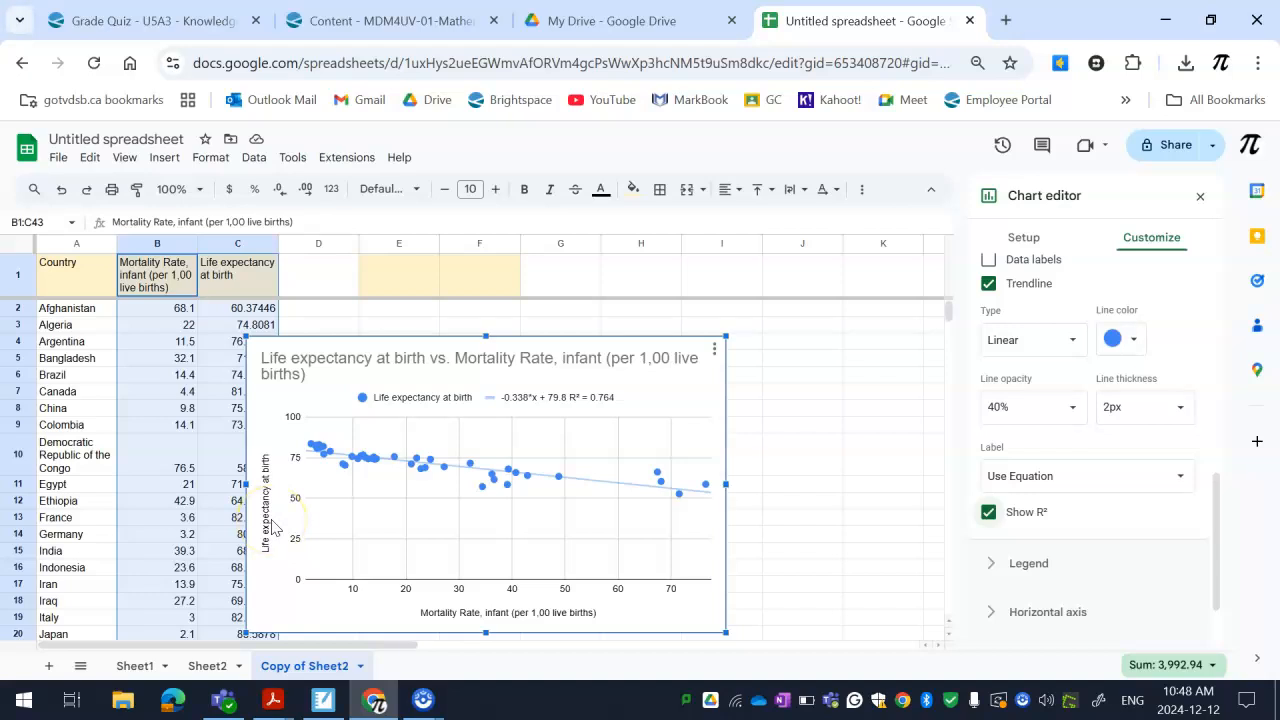
left_click(575, 398)
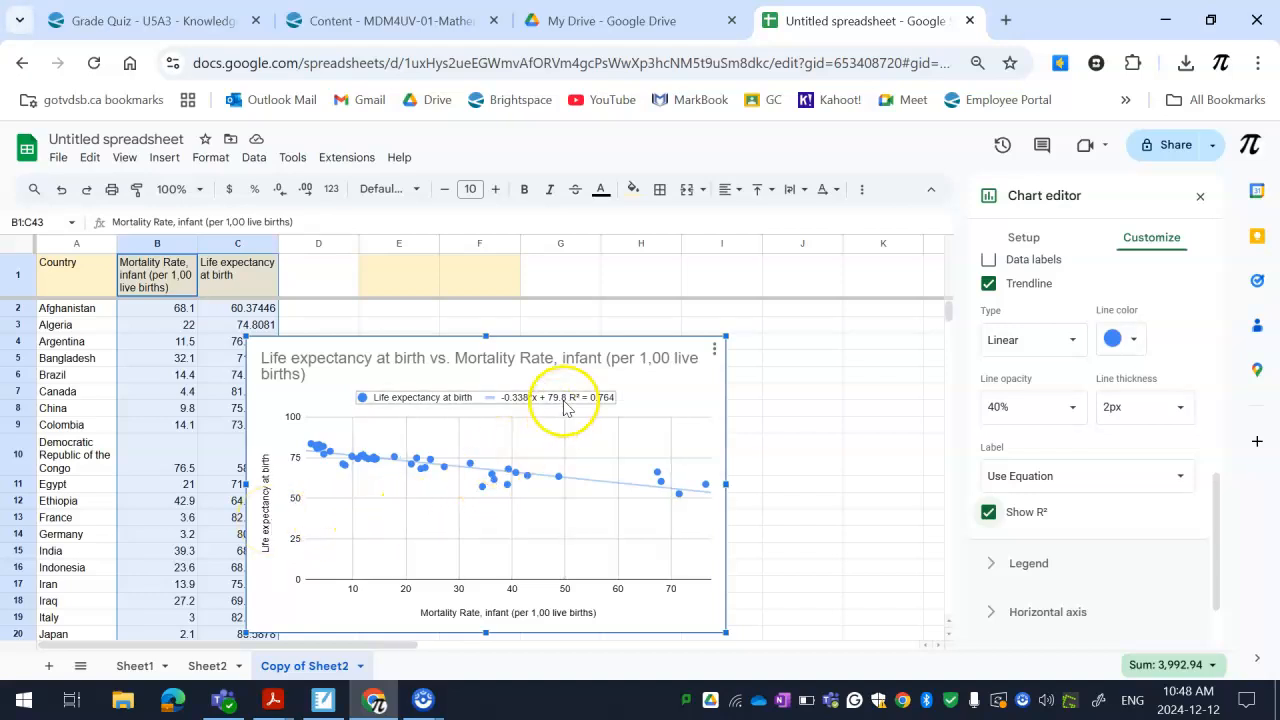